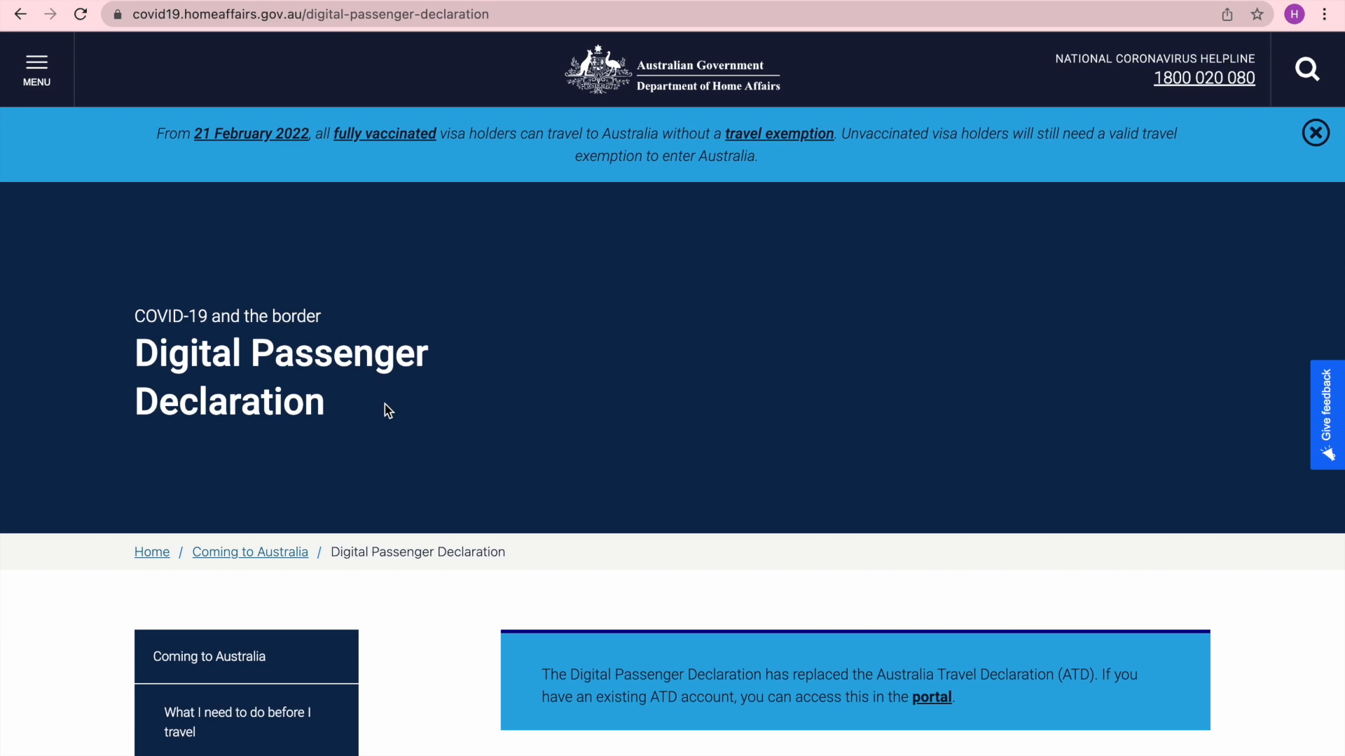
- Read through the Digital Passenger Declaration information page on the Home Affairs website
scroll(385, 404, down, 8)
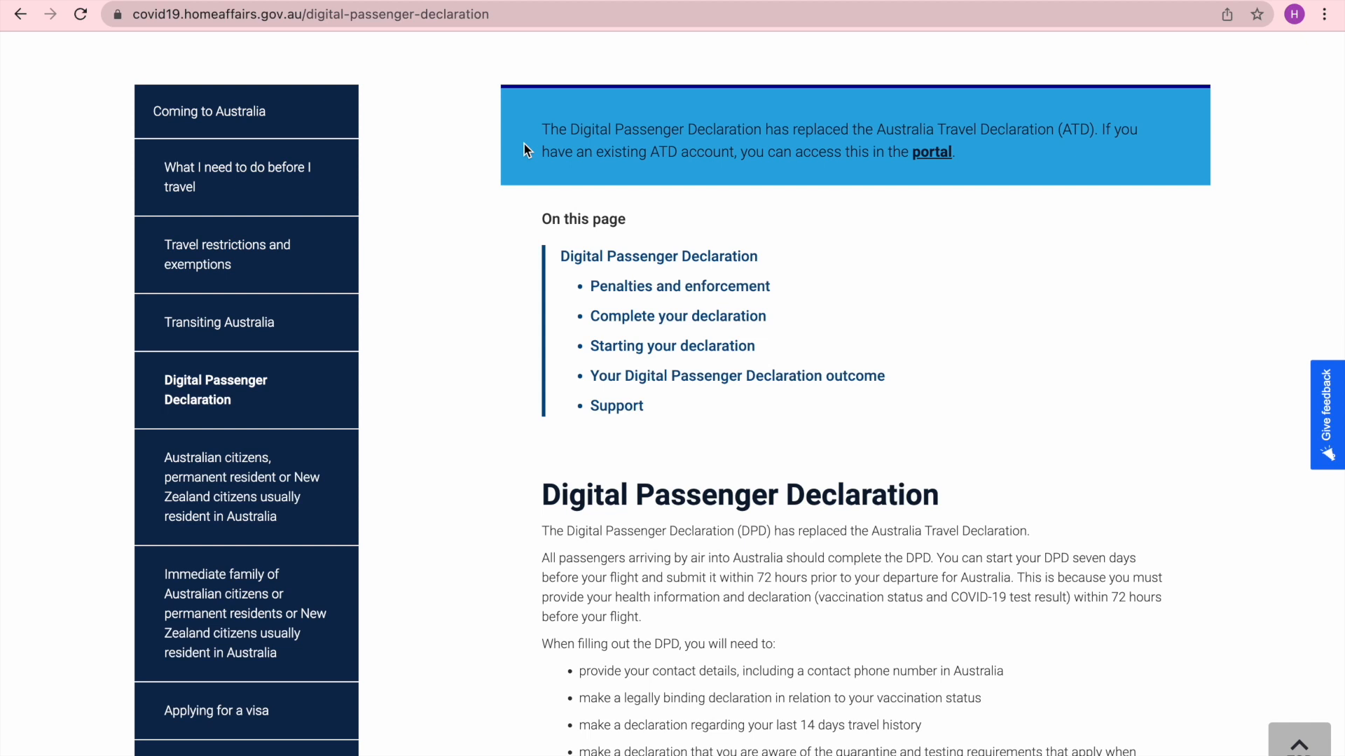
scroll(445, 498, down, 3)
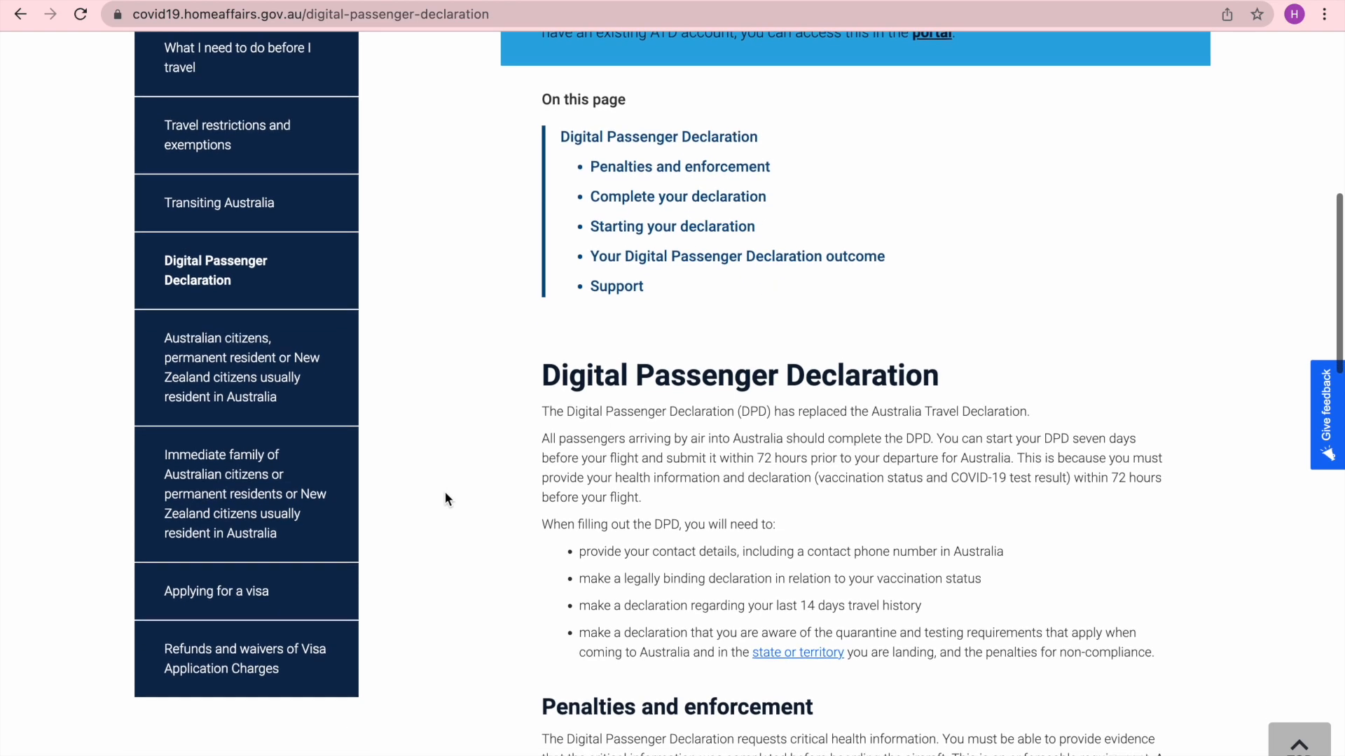
scroll(445, 498, down, 1)
scroll(445, 499, down, 2)
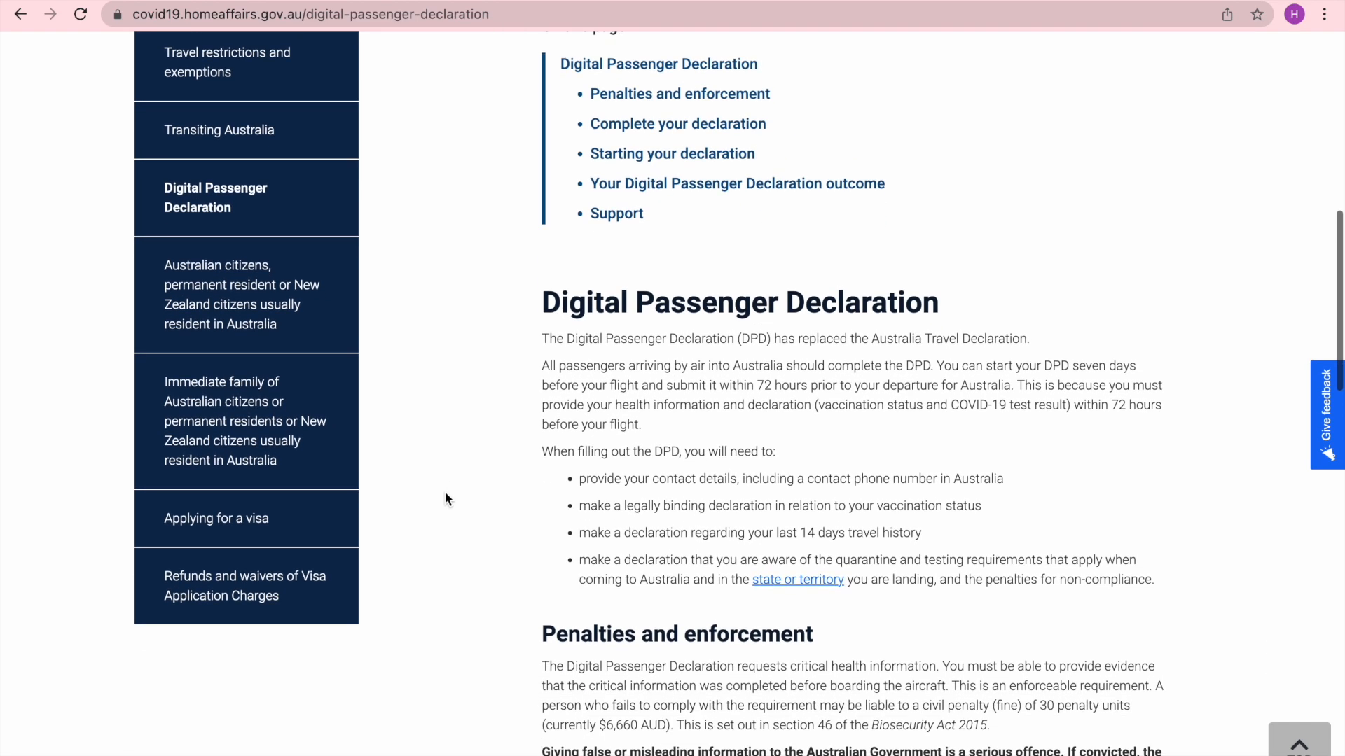
scroll(445, 499, up, 3)
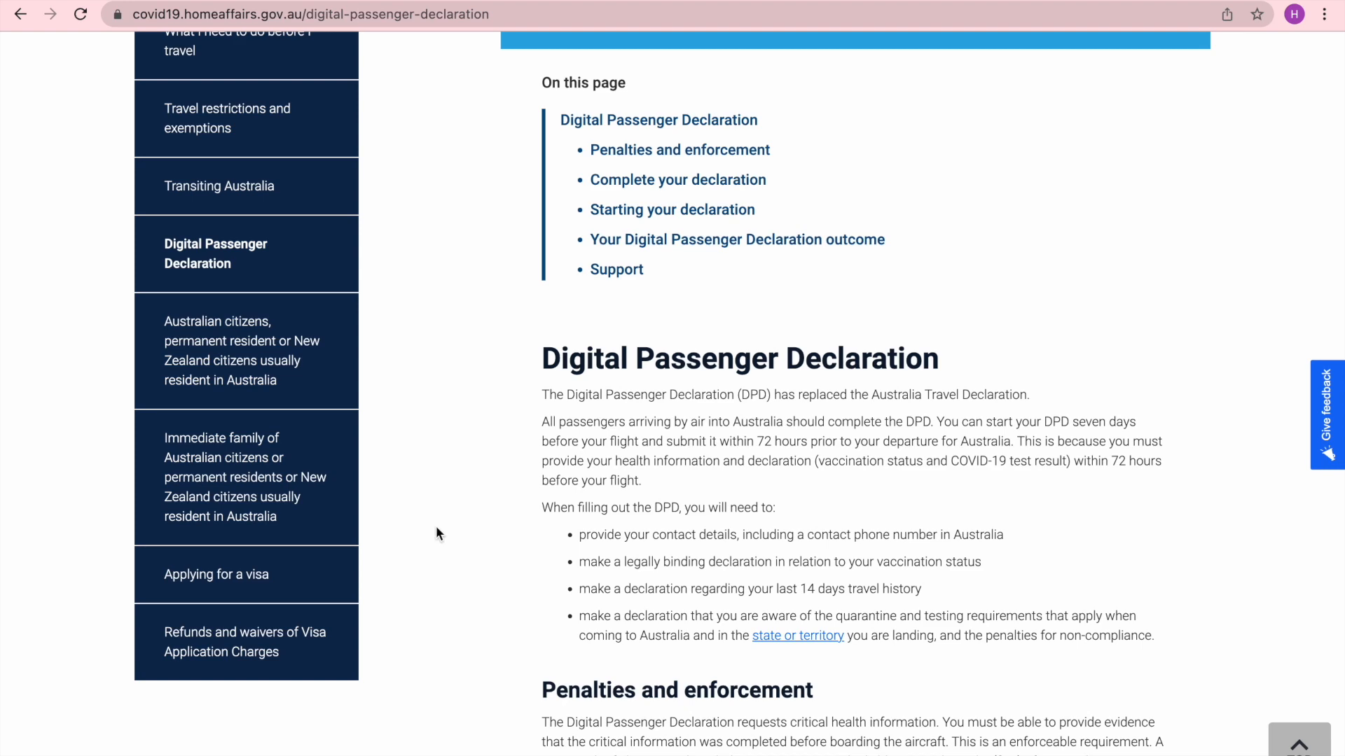
scroll(437, 534, down, 5)
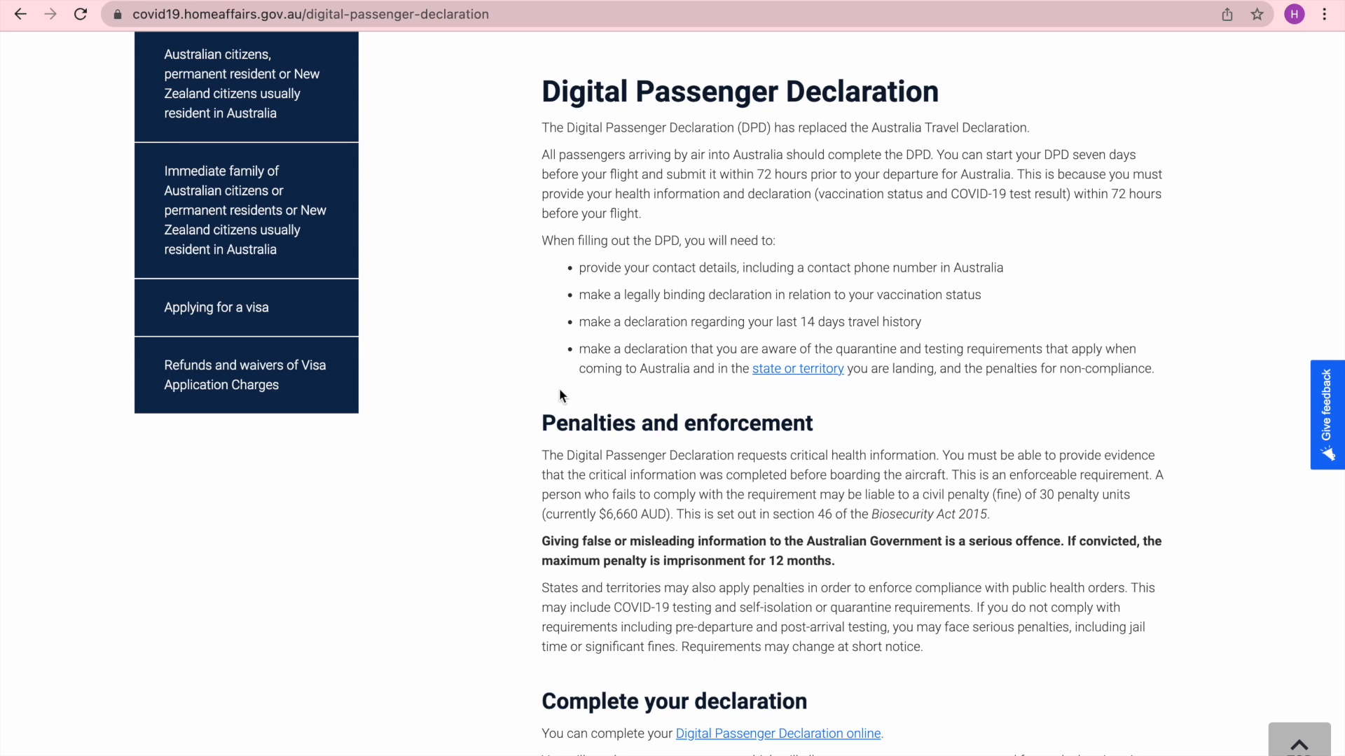
scroll(517, 529, down, 3)
scroll(519, 528, down, 2)
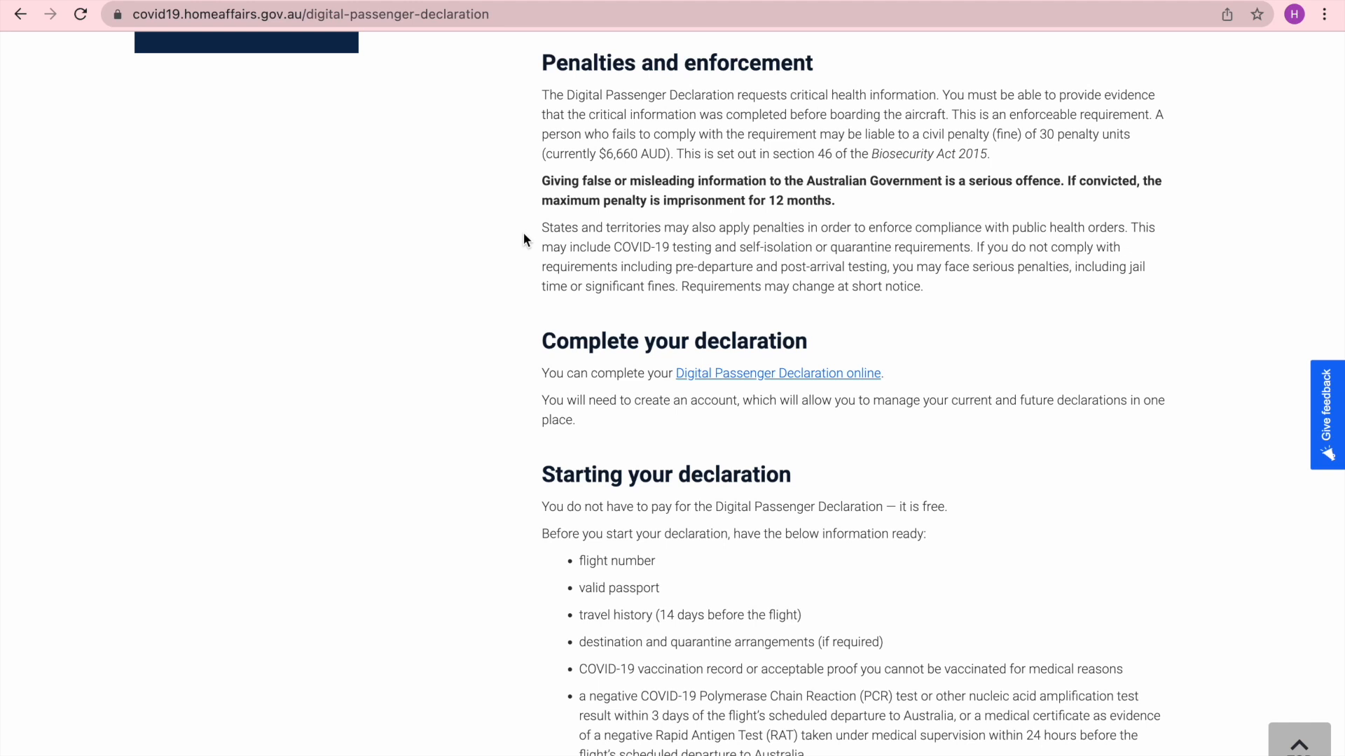
scroll(470, 429, down, 4)
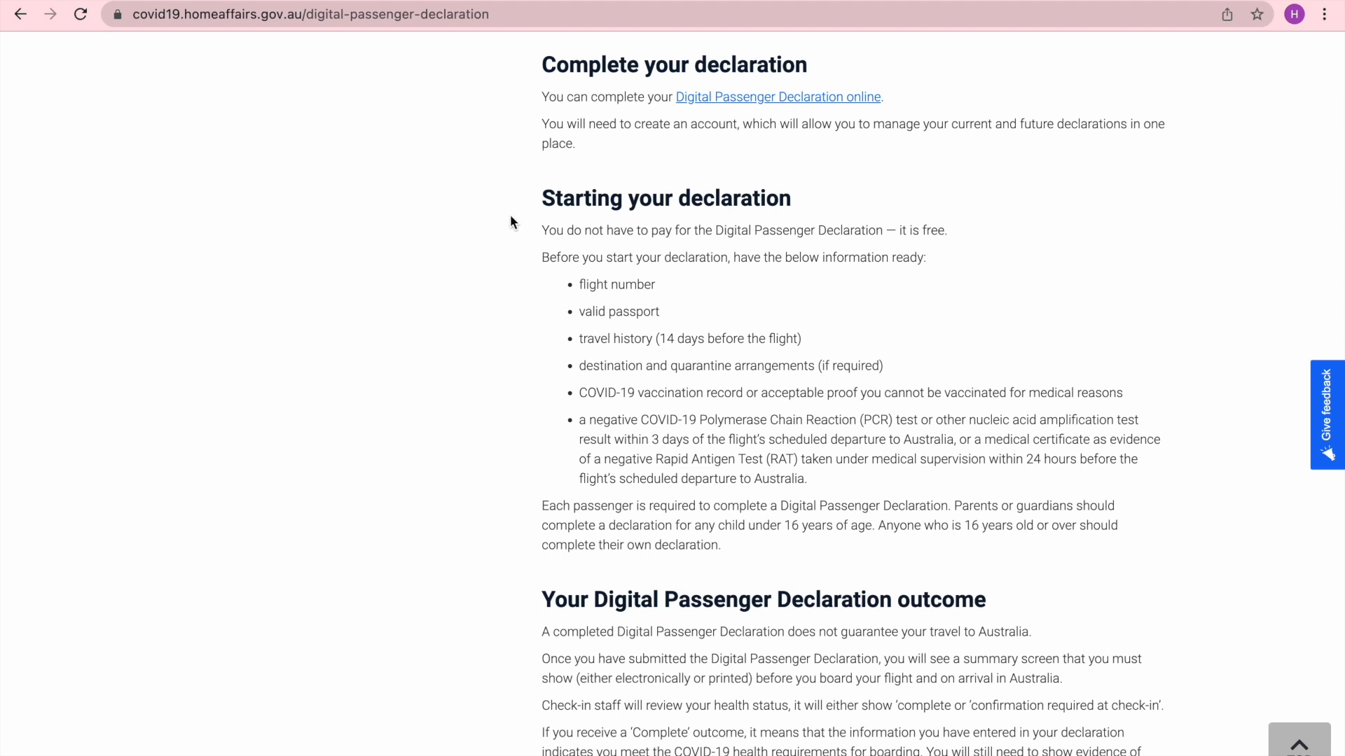
scroll(518, 326, down, 3)
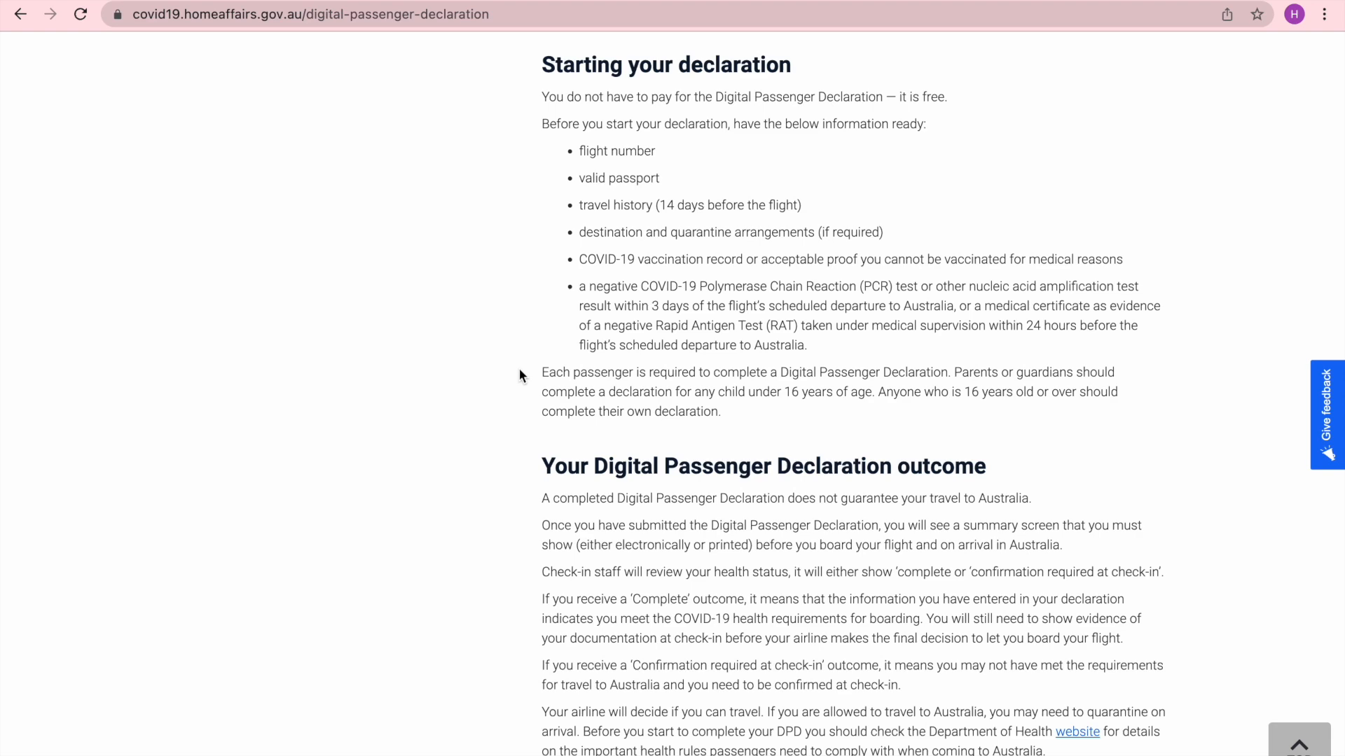
scroll(502, 484, down, 5)
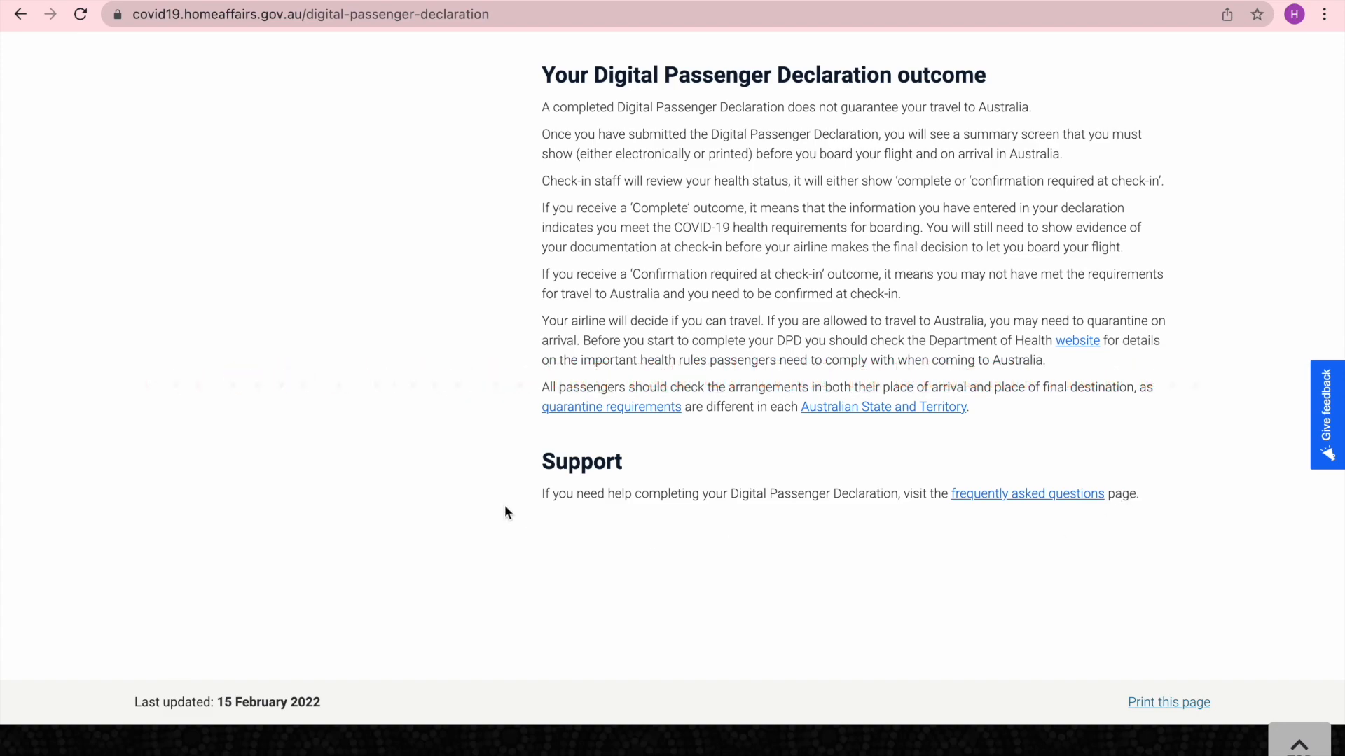
scroll(506, 504, up, 3)
scroll(507, 505, up, 15)
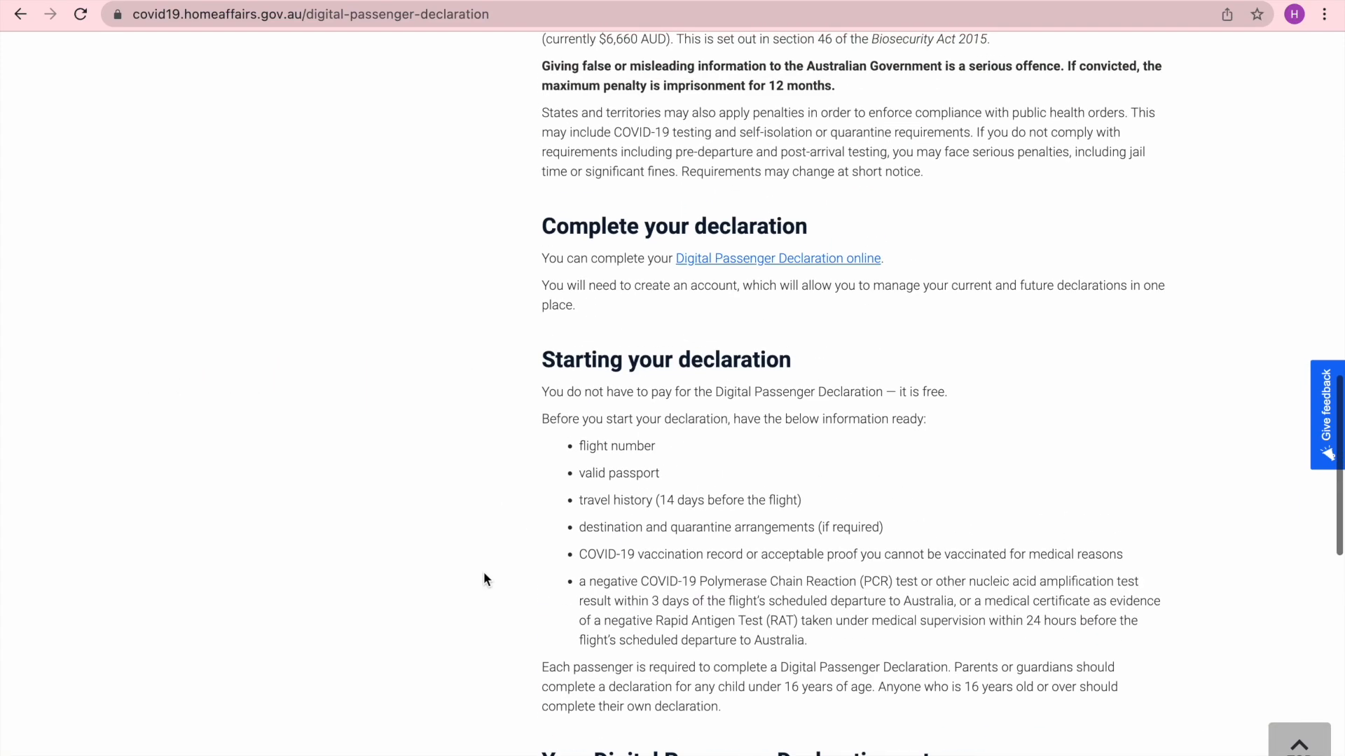
scroll(483, 578, up, 9)
scroll(483, 578, down, 5)
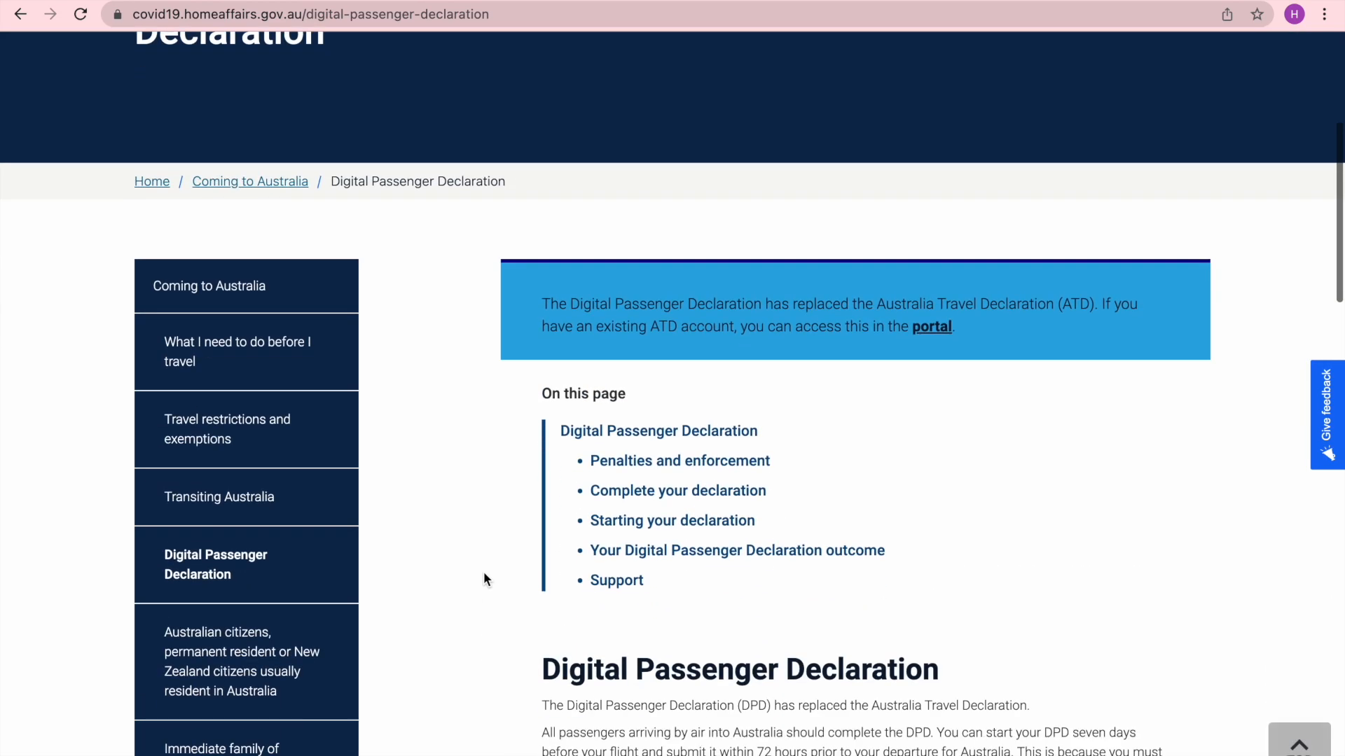
scroll(484, 573, down, 3)
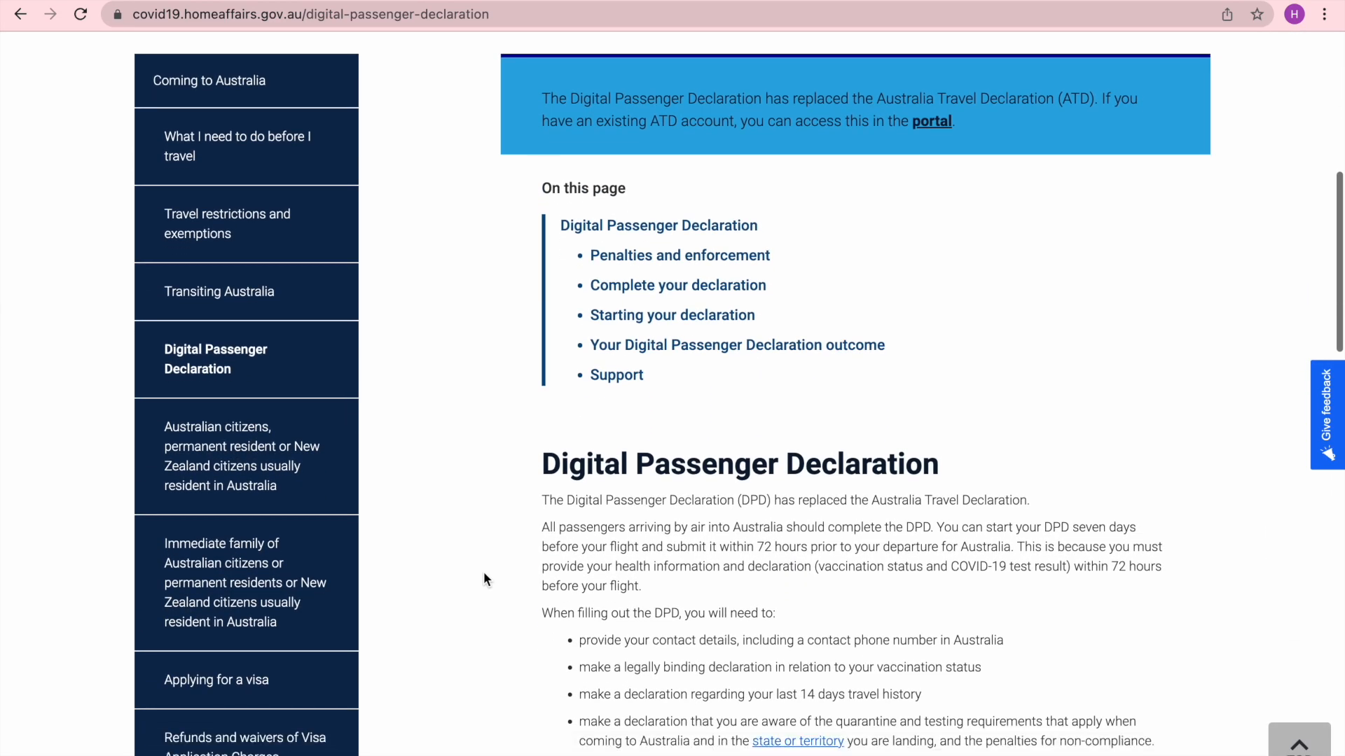
scroll(484, 573, down, 15)
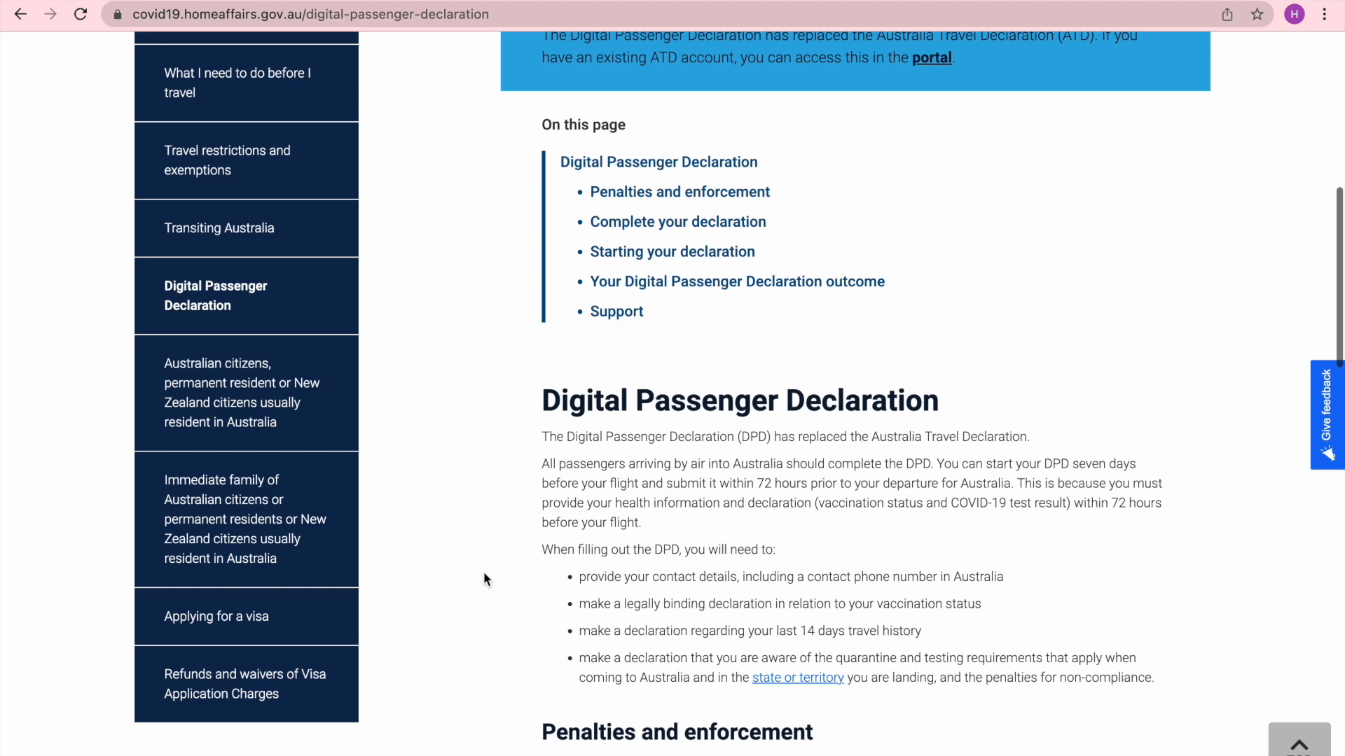
scroll(484, 578, down, 7)
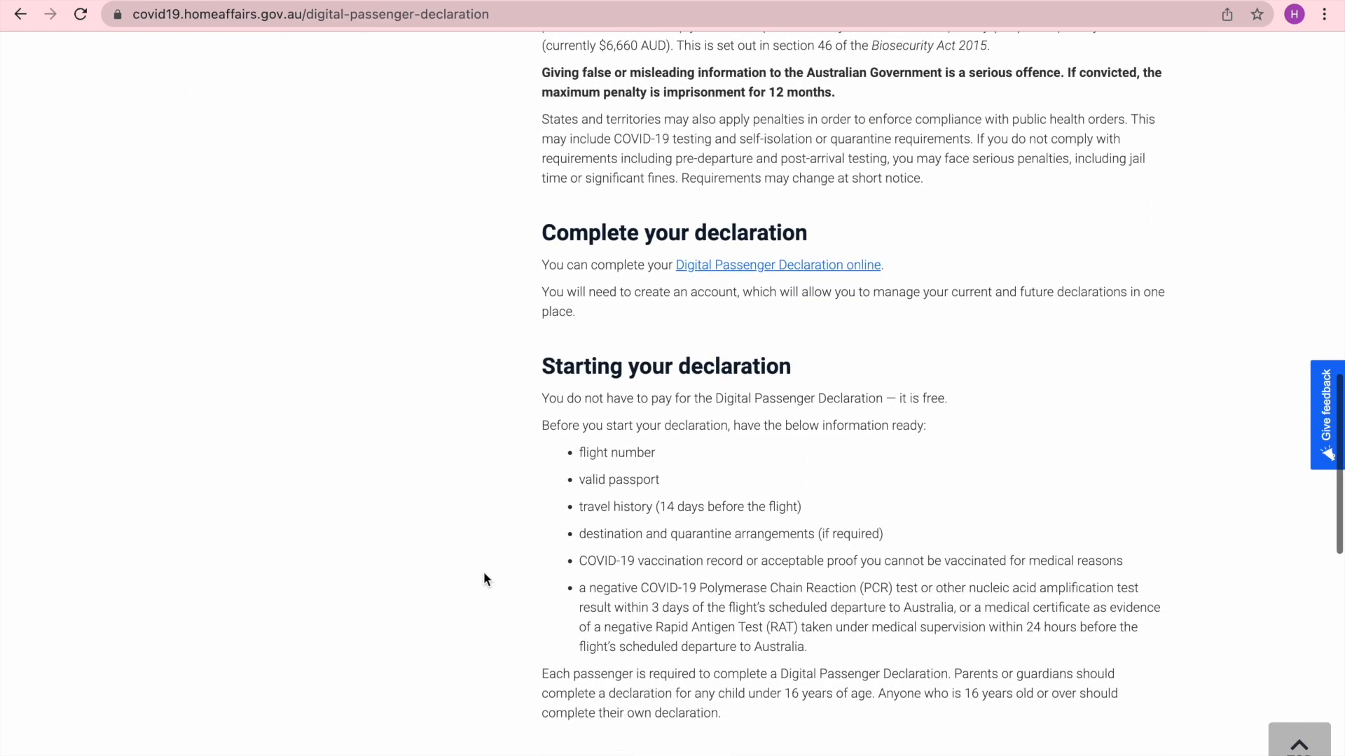
- Open the Digital Passenger Declaration online portal and read its Before you start section
click(756, 268)
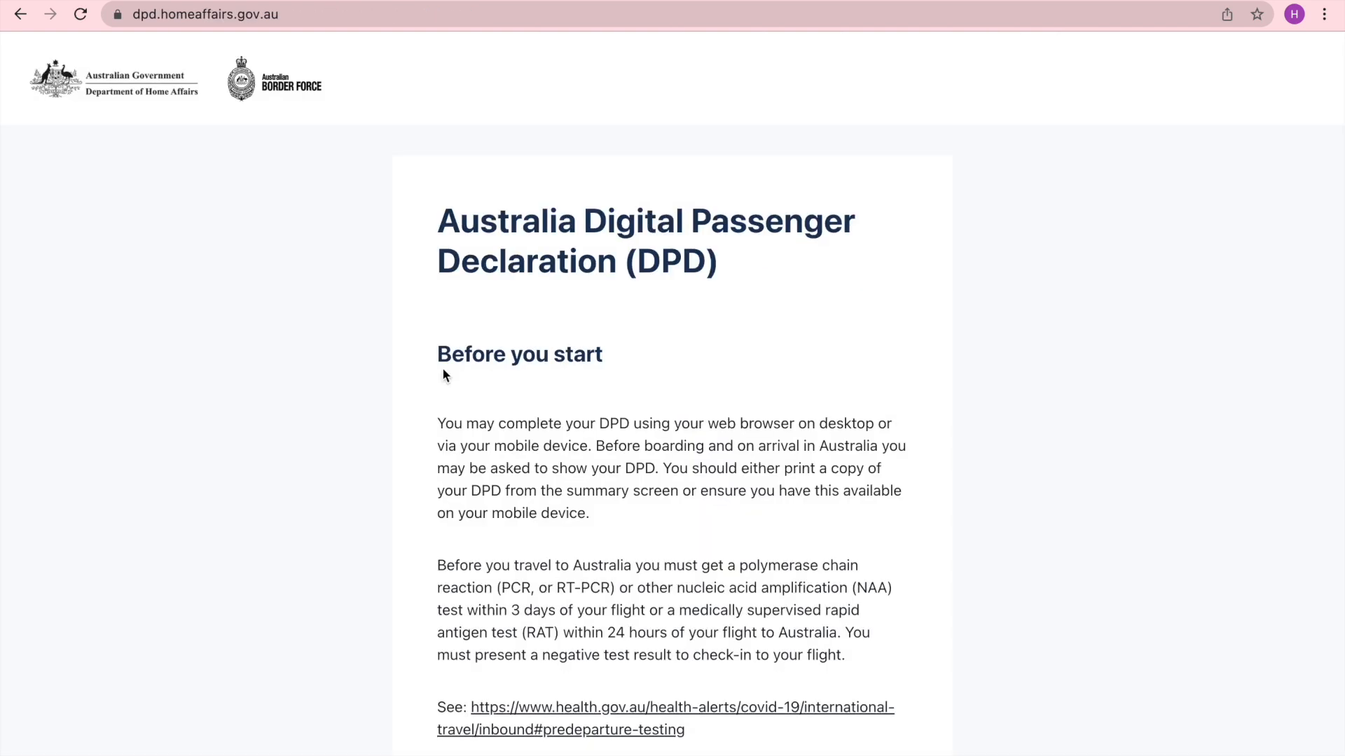
scroll(443, 370, down, 2)
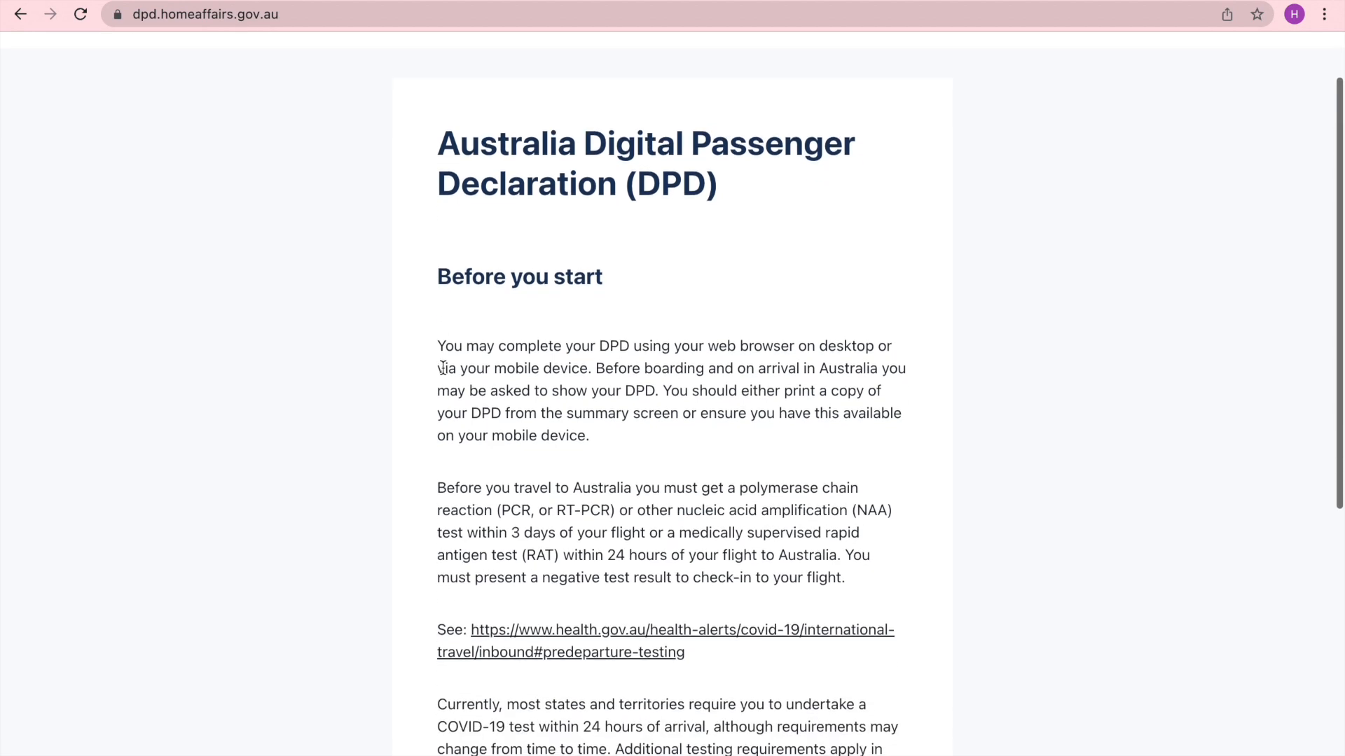
scroll(438, 390, down, 1)
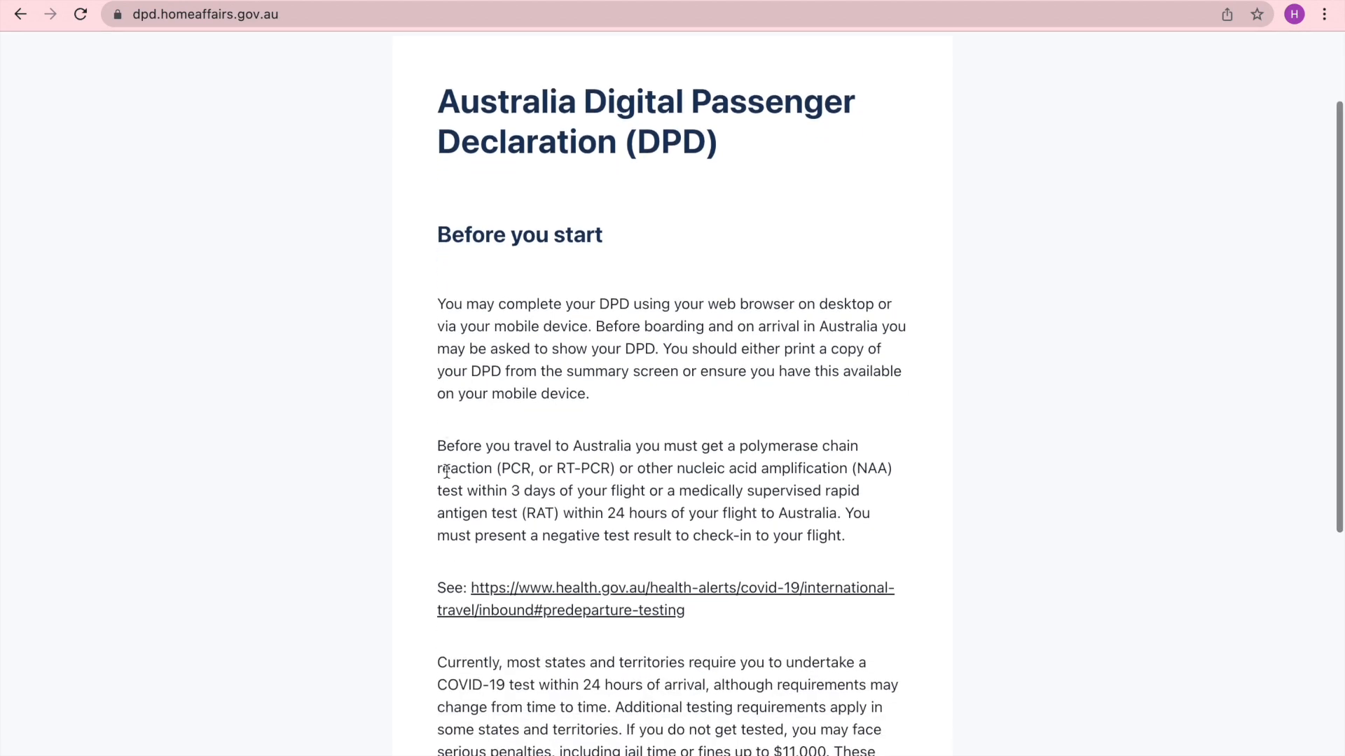
scroll(446, 472, down, 2)
scroll(446, 475, down, 5)
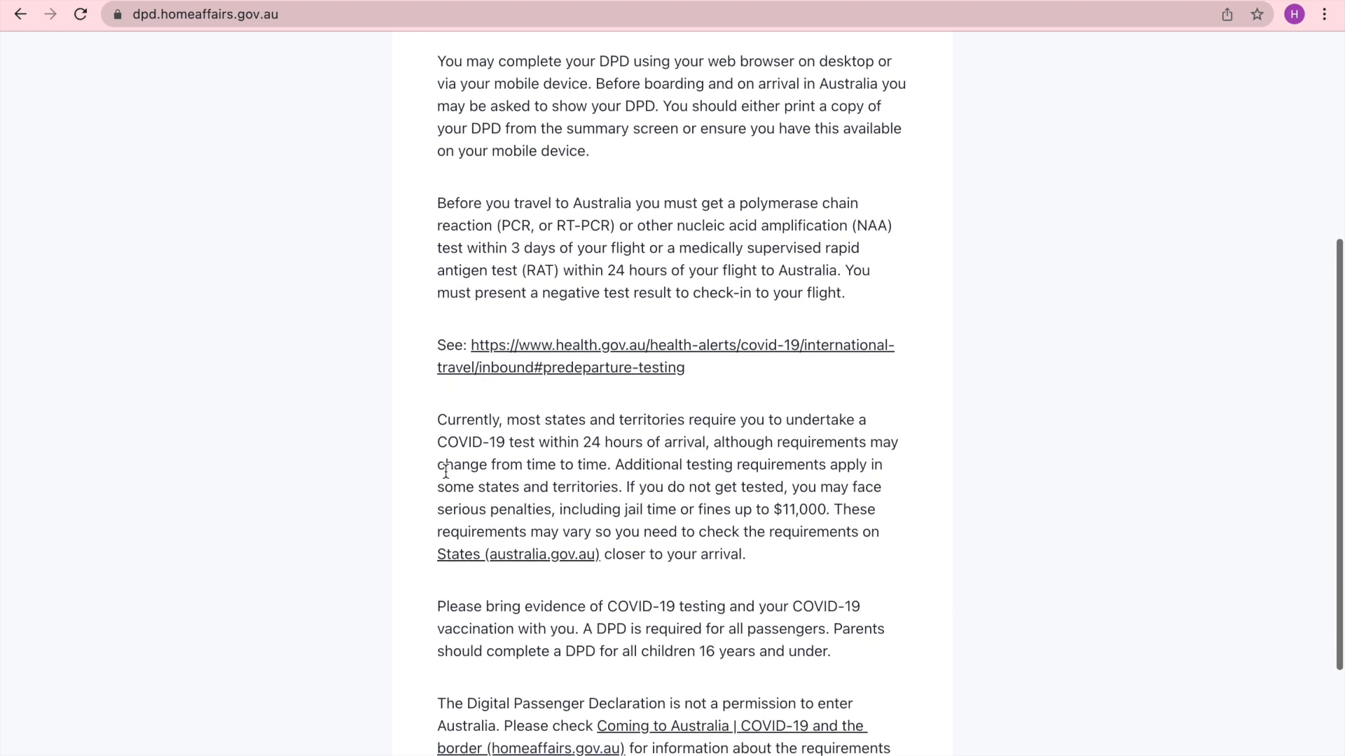
scroll(441, 480, down, 1)
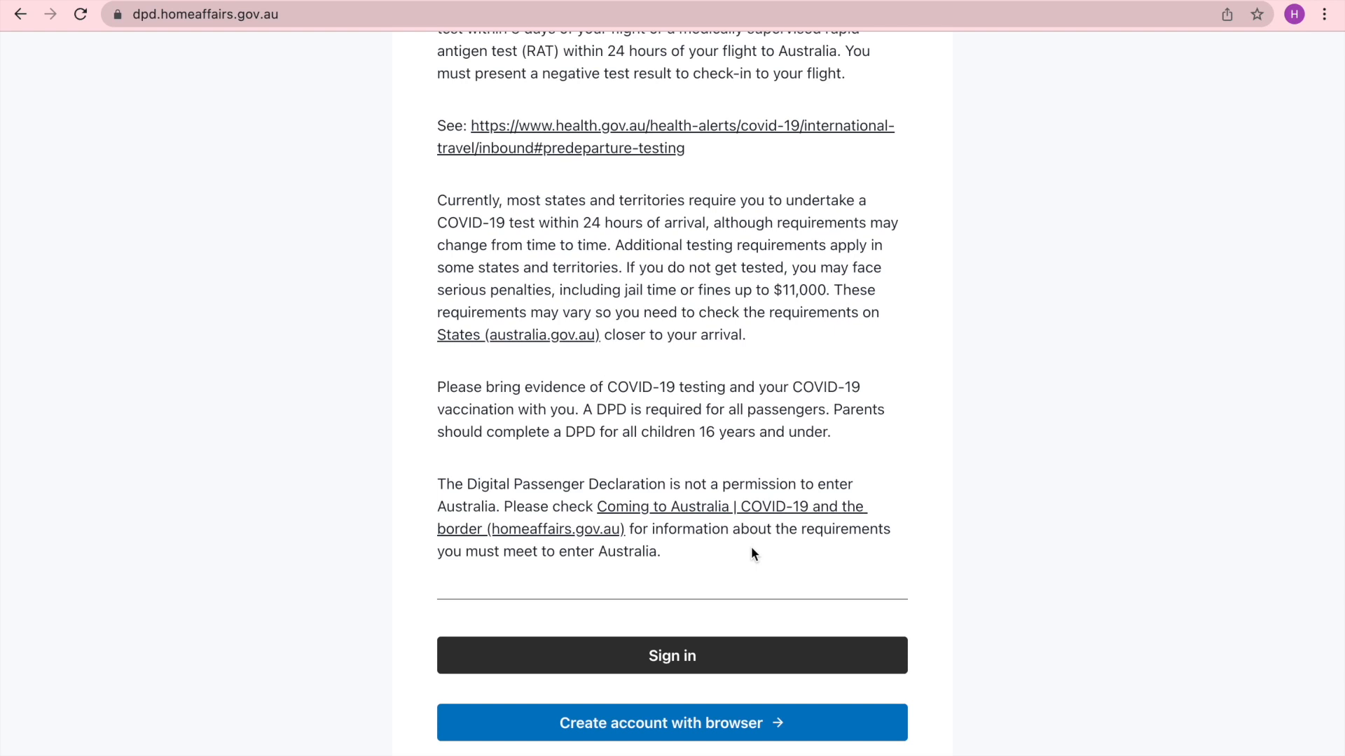
scroll(751, 550, down, 1)
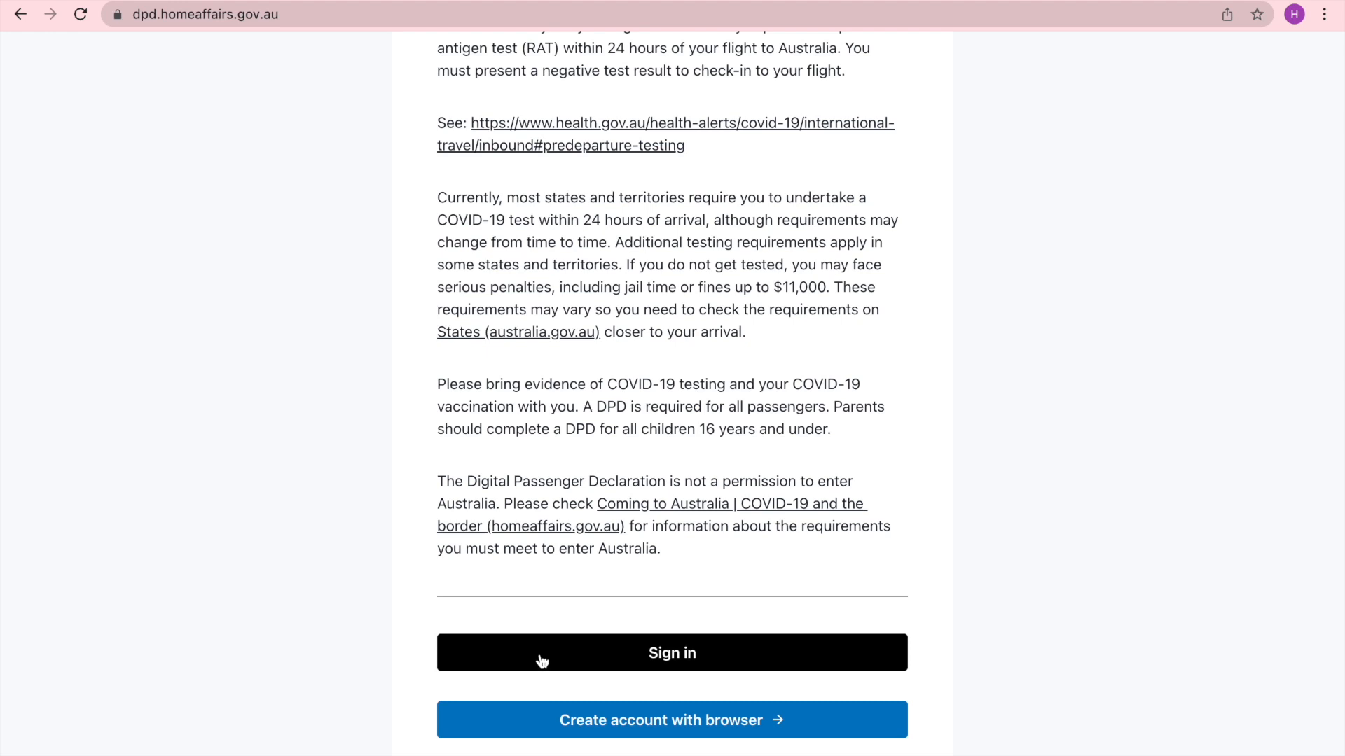
- Begin creating an account with the browser and scroll through the terms and conditions
click(598, 721)
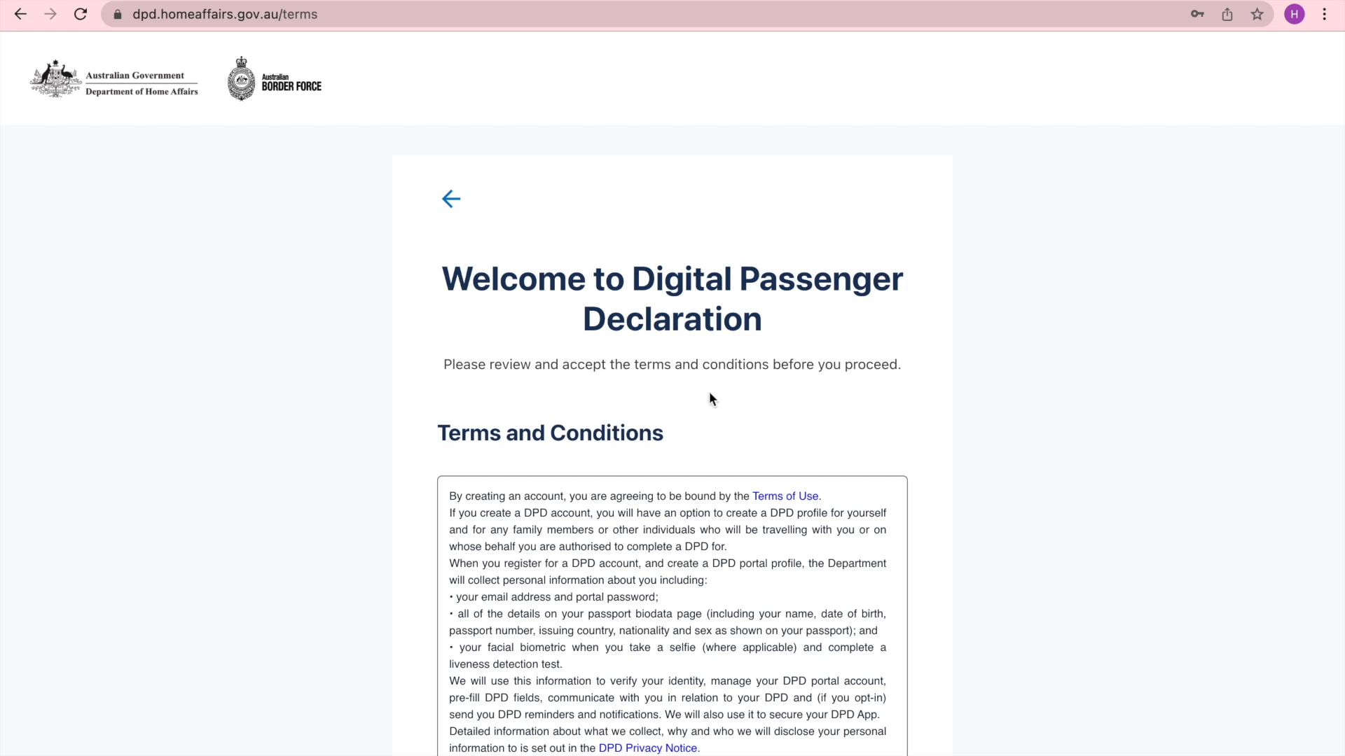
scroll(709, 392, down, 3)
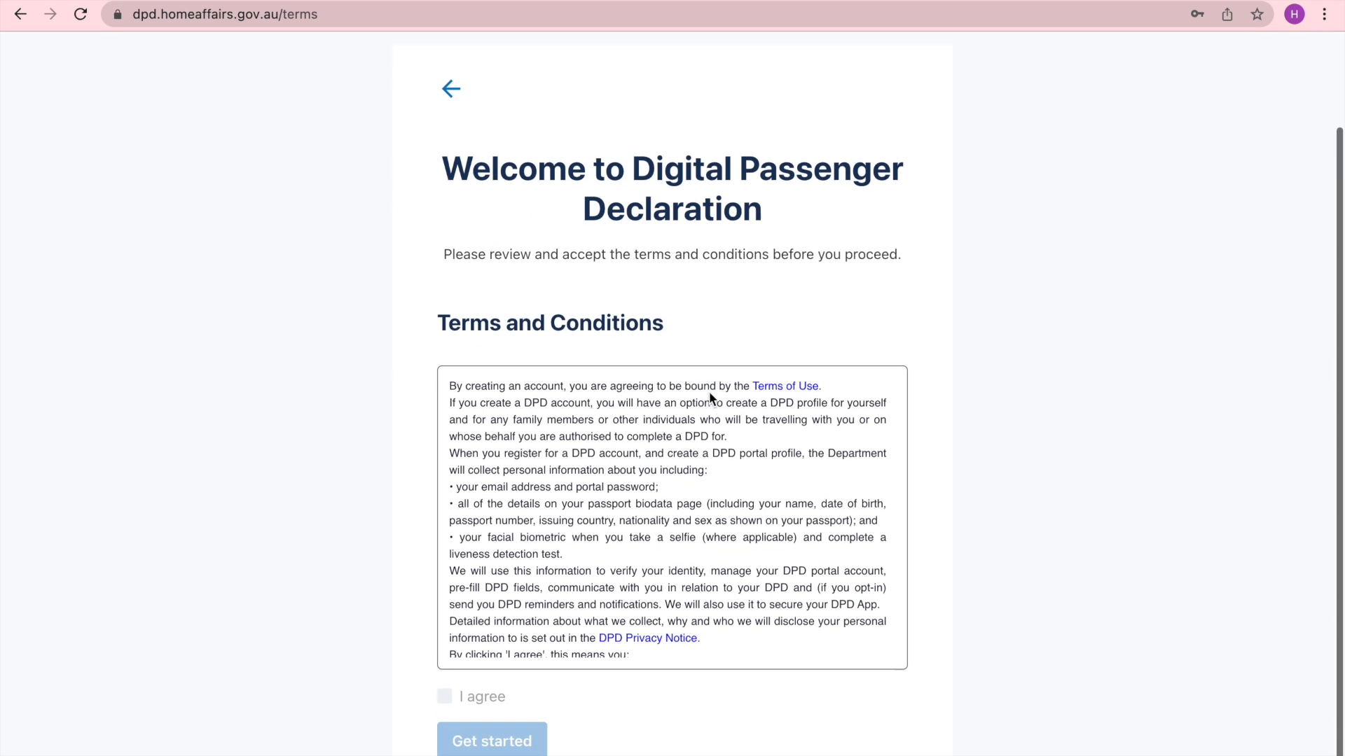
scroll(709, 390, down, 2)
scroll(709, 391, up, 2)
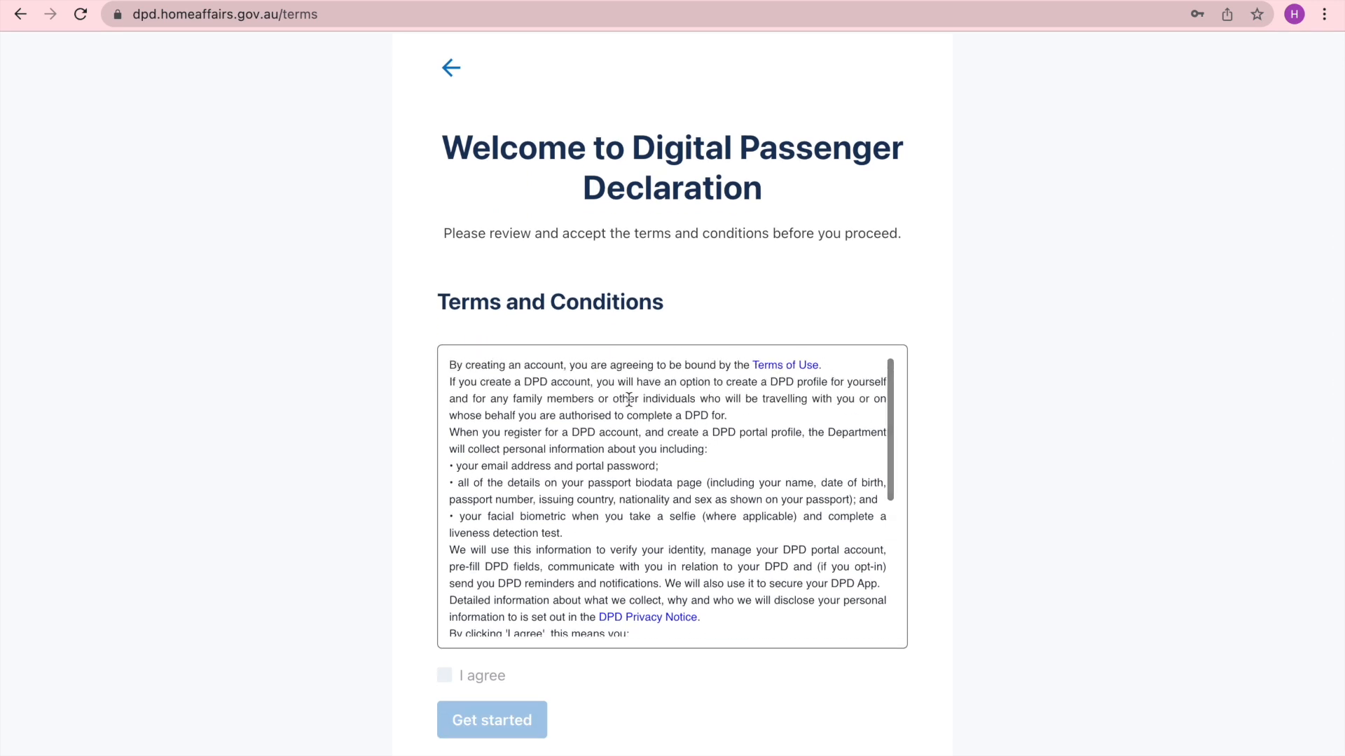
scroll(547, 429, down, 6)
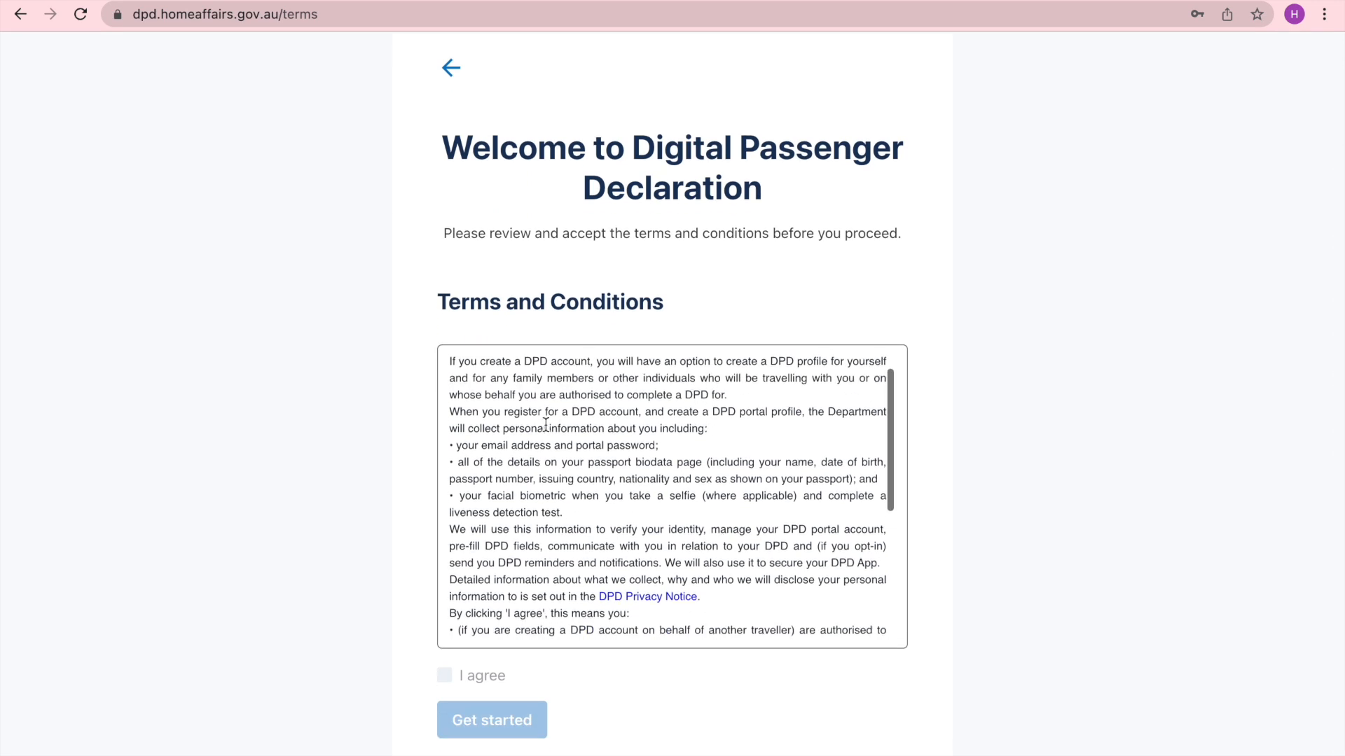
scroll(547, 427, down, 2)
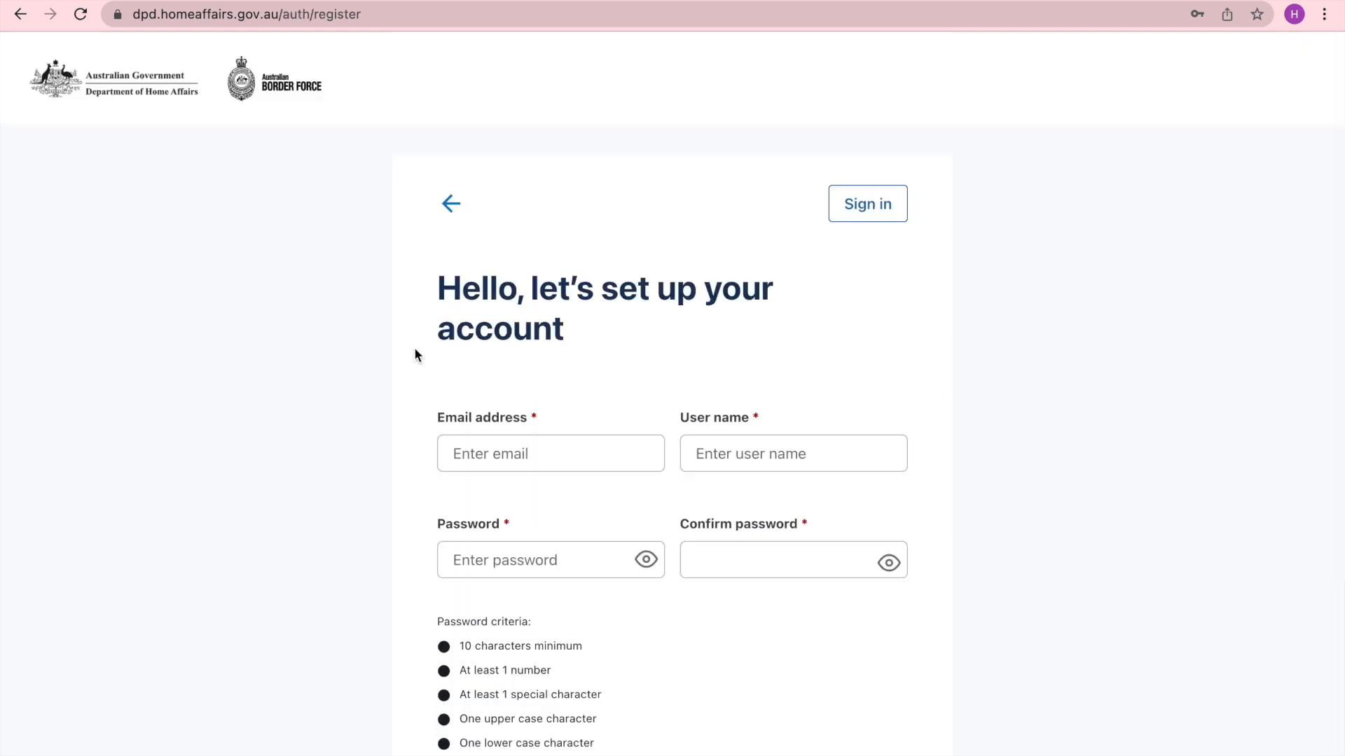
- On the account setup form, set the contact method to Email and continue
scroll(327, 393, down, 2)
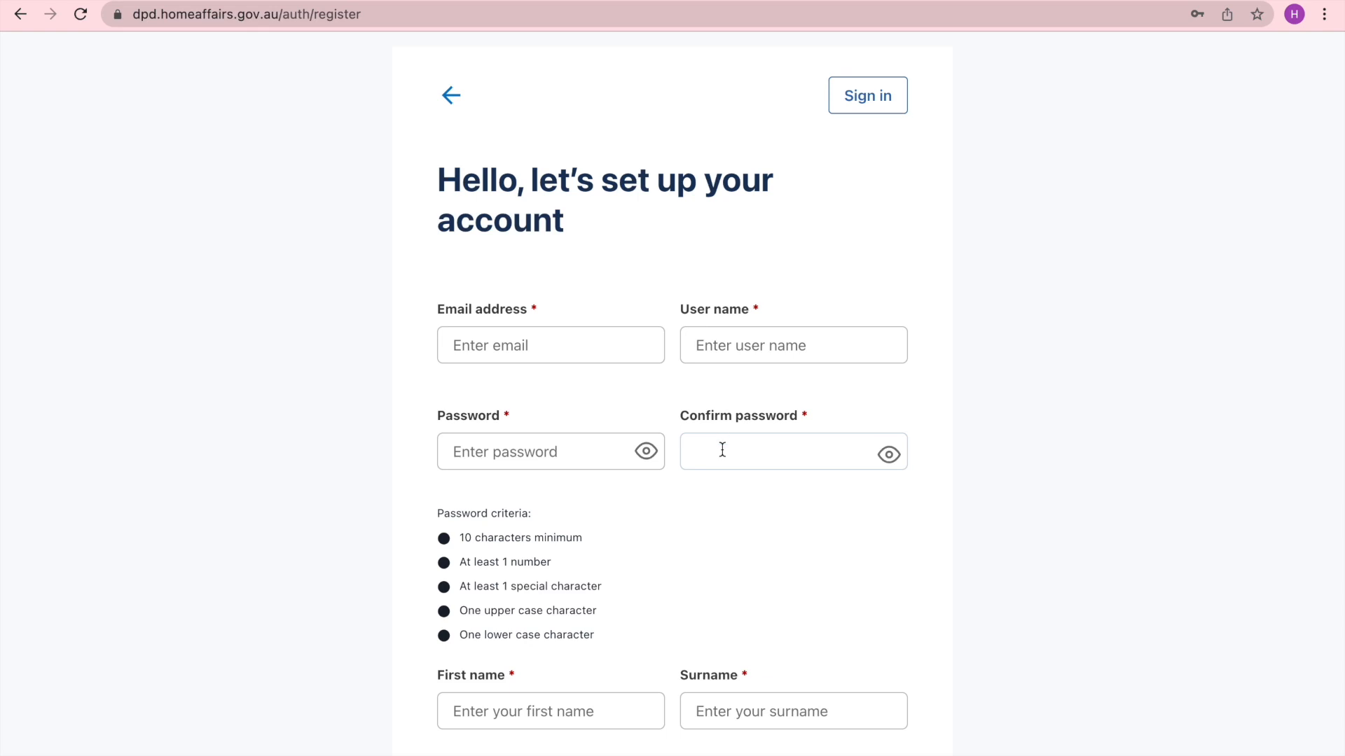
scroll(696, 563, down, 5)
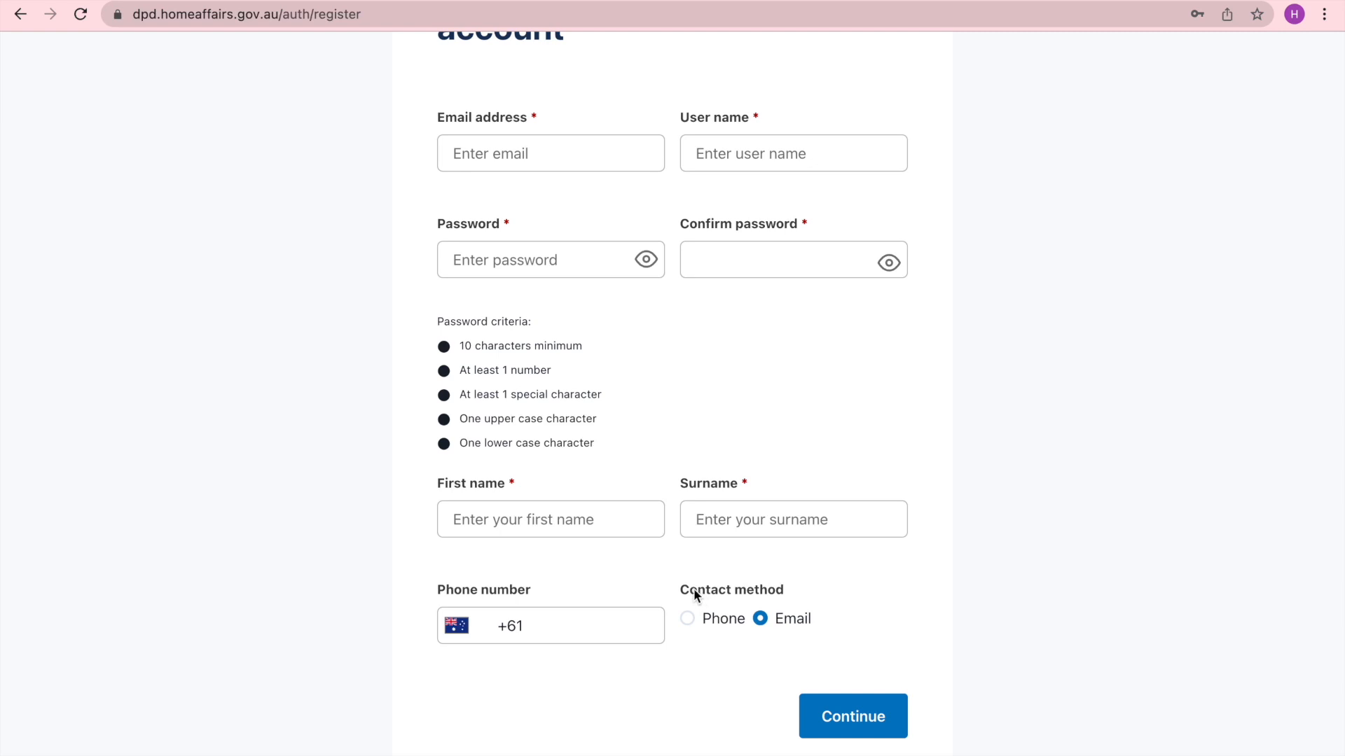
click(688, 619)
click(763, 616)
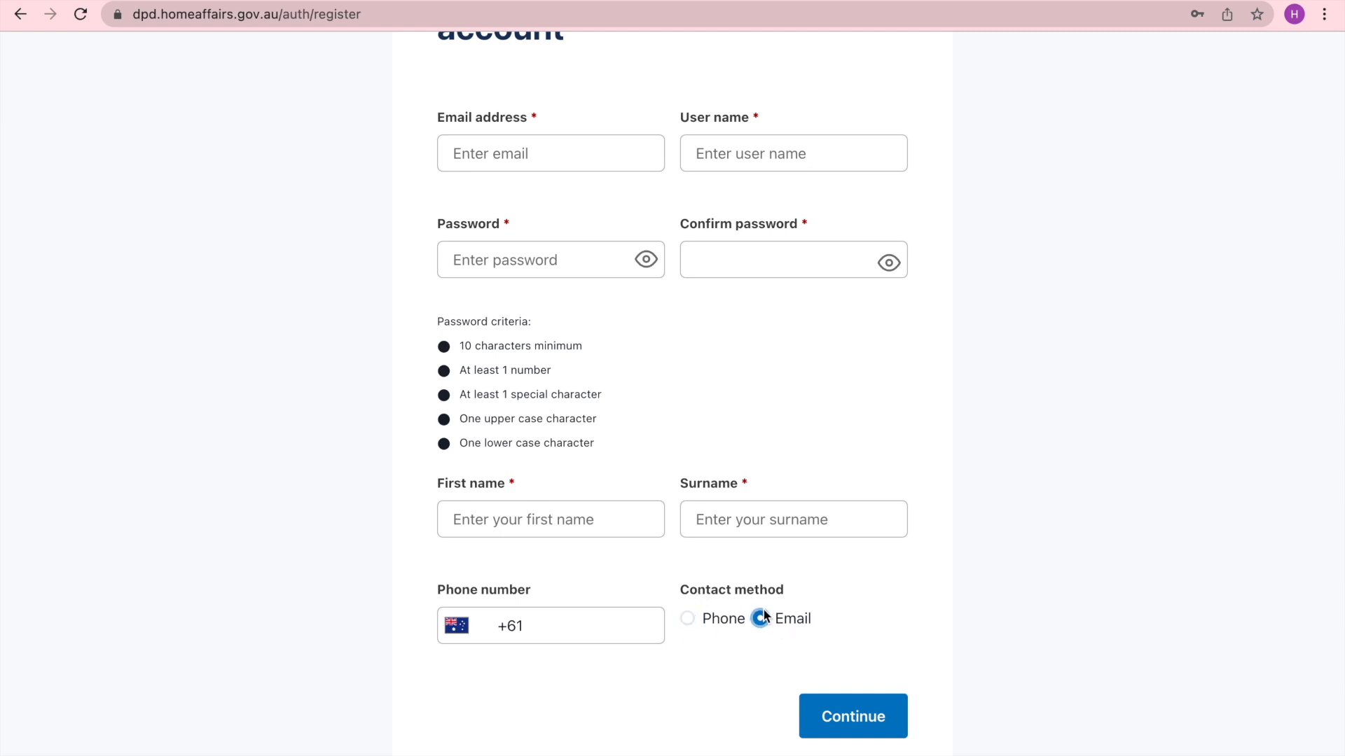
click(856, 723)
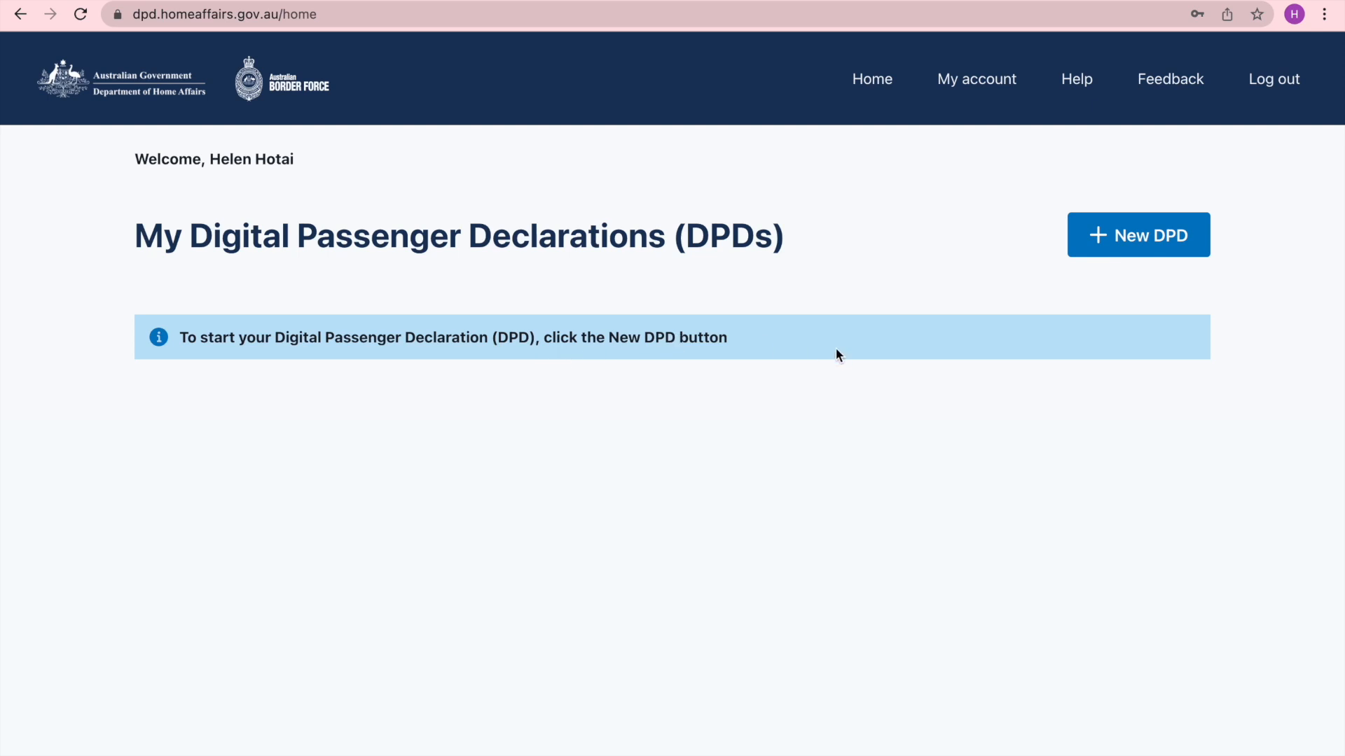
- Start a new DPD and continue past the passport preparation instructions
click(1160, 240)
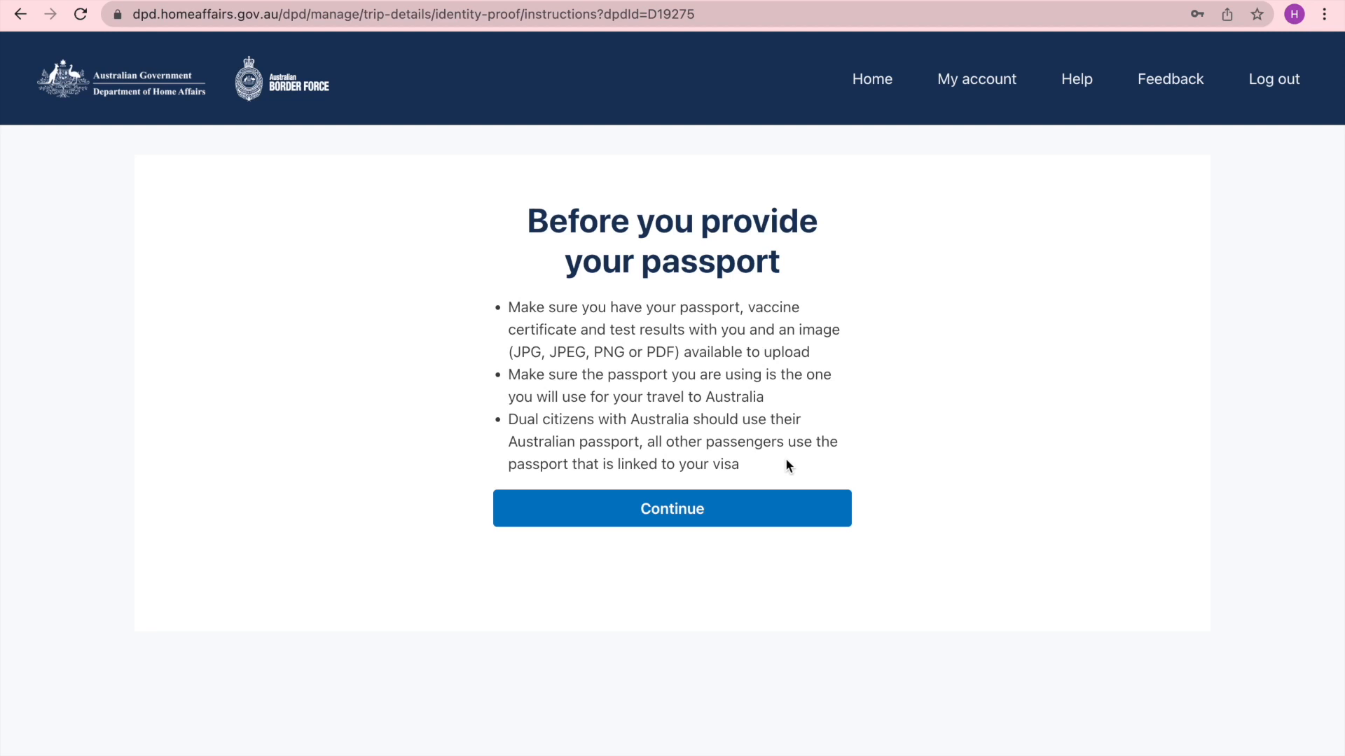
click(689, 515)
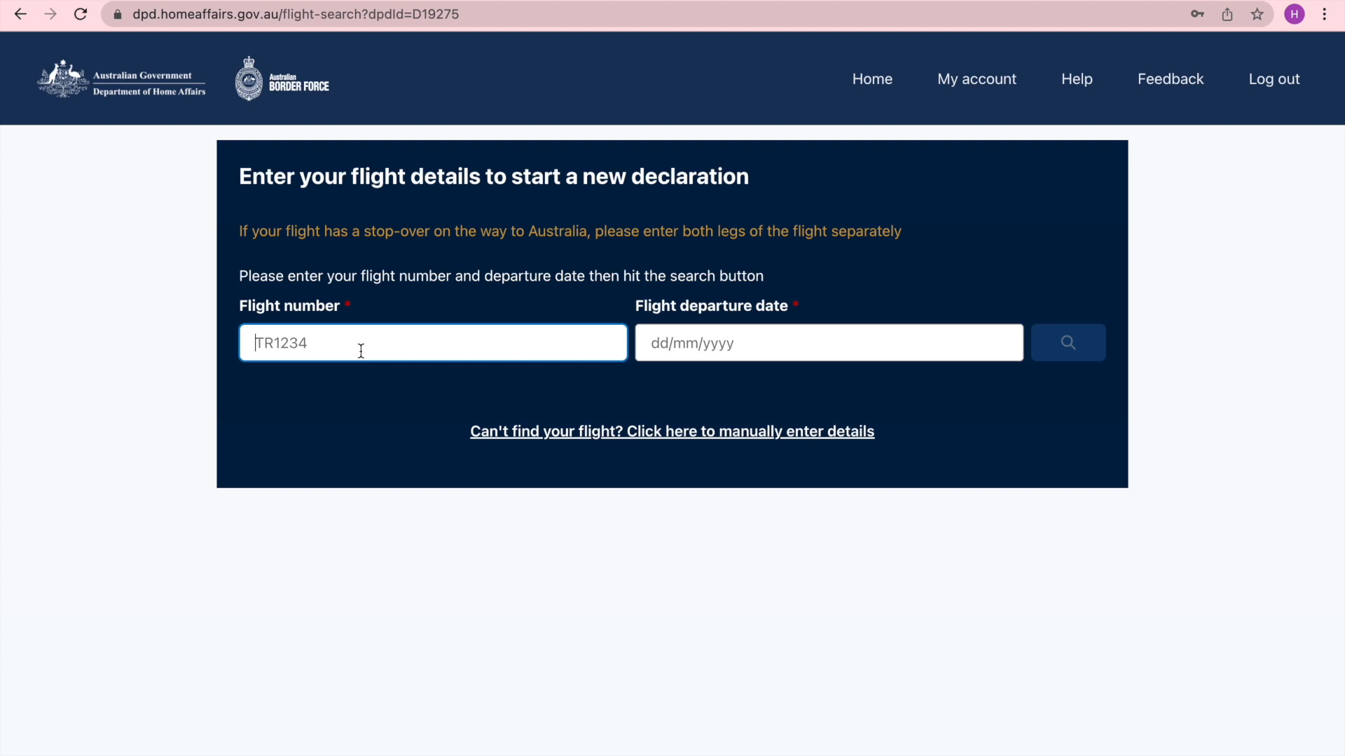
- Search for flight NZ103 departing on 21/02/2022
text(NZ103)
key(Tab)
right_click(687, 546)
click(687, 545)
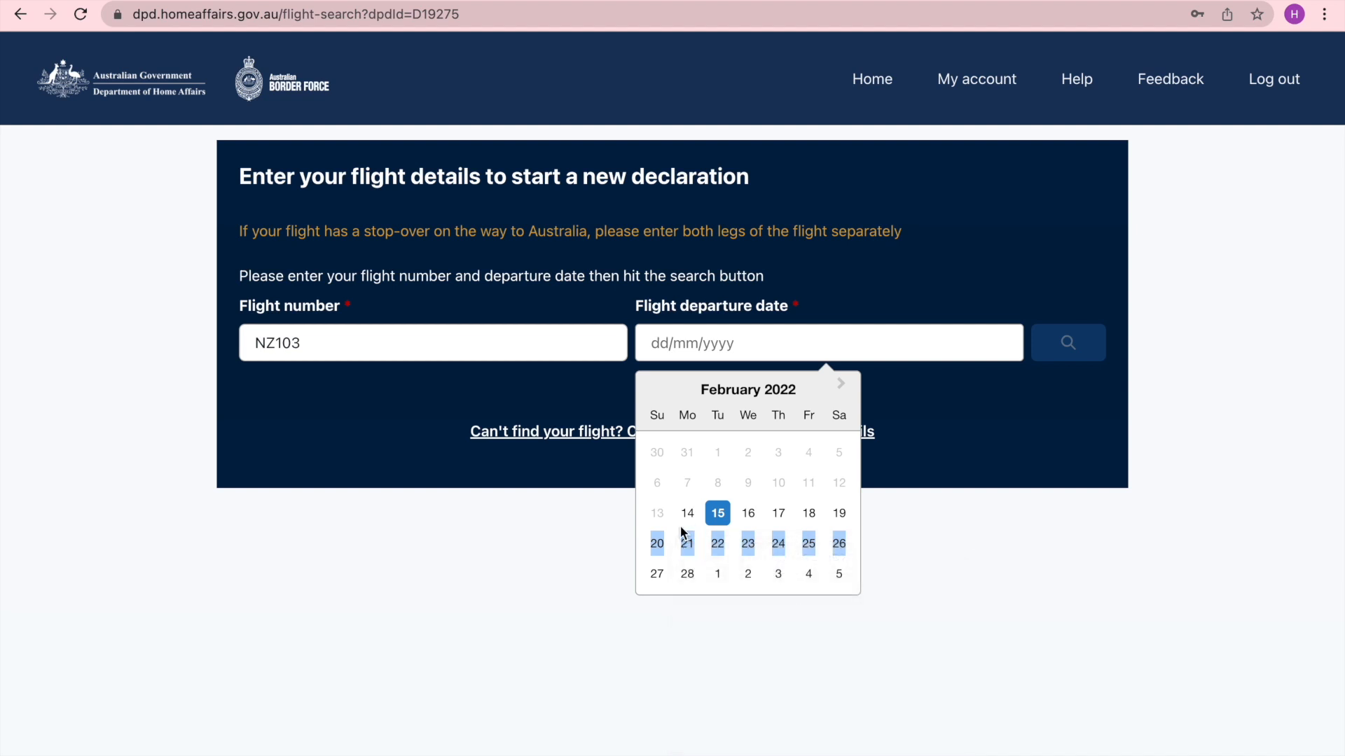
click(687, 544)
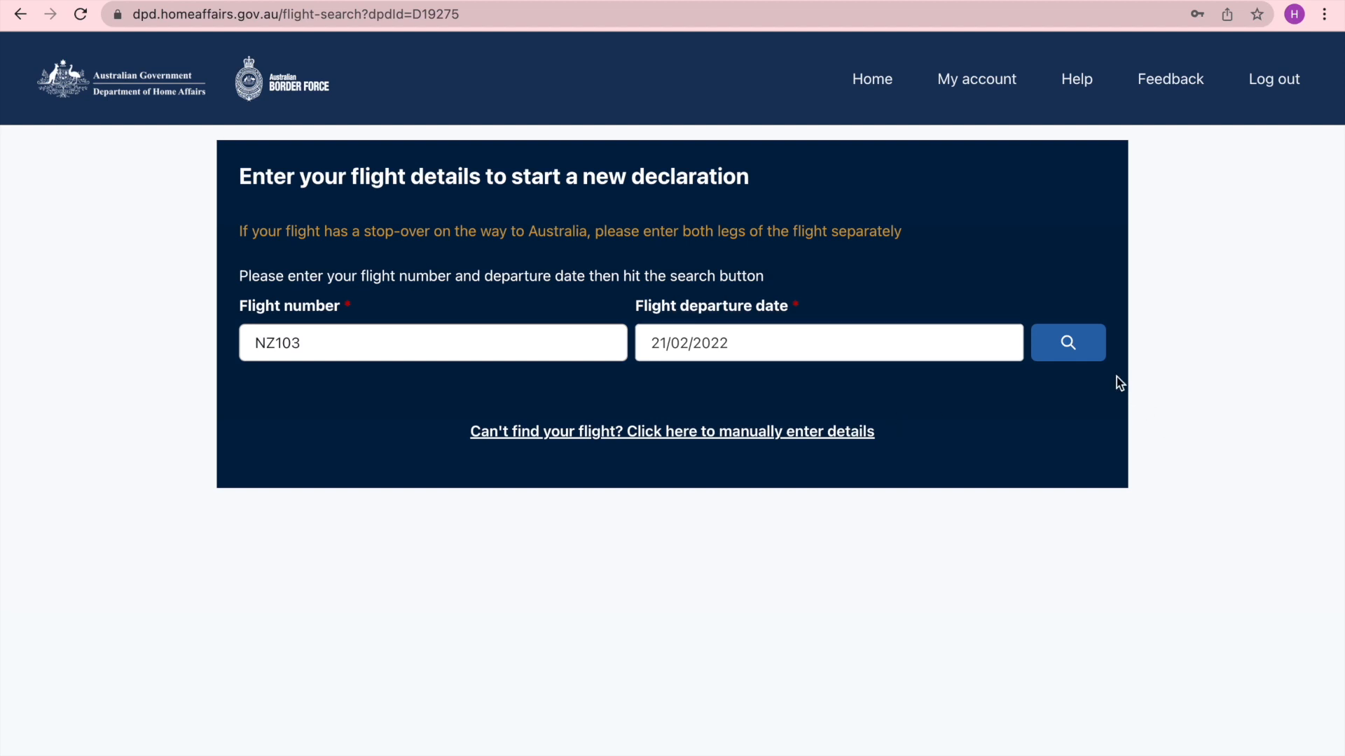
click(1070, 346)
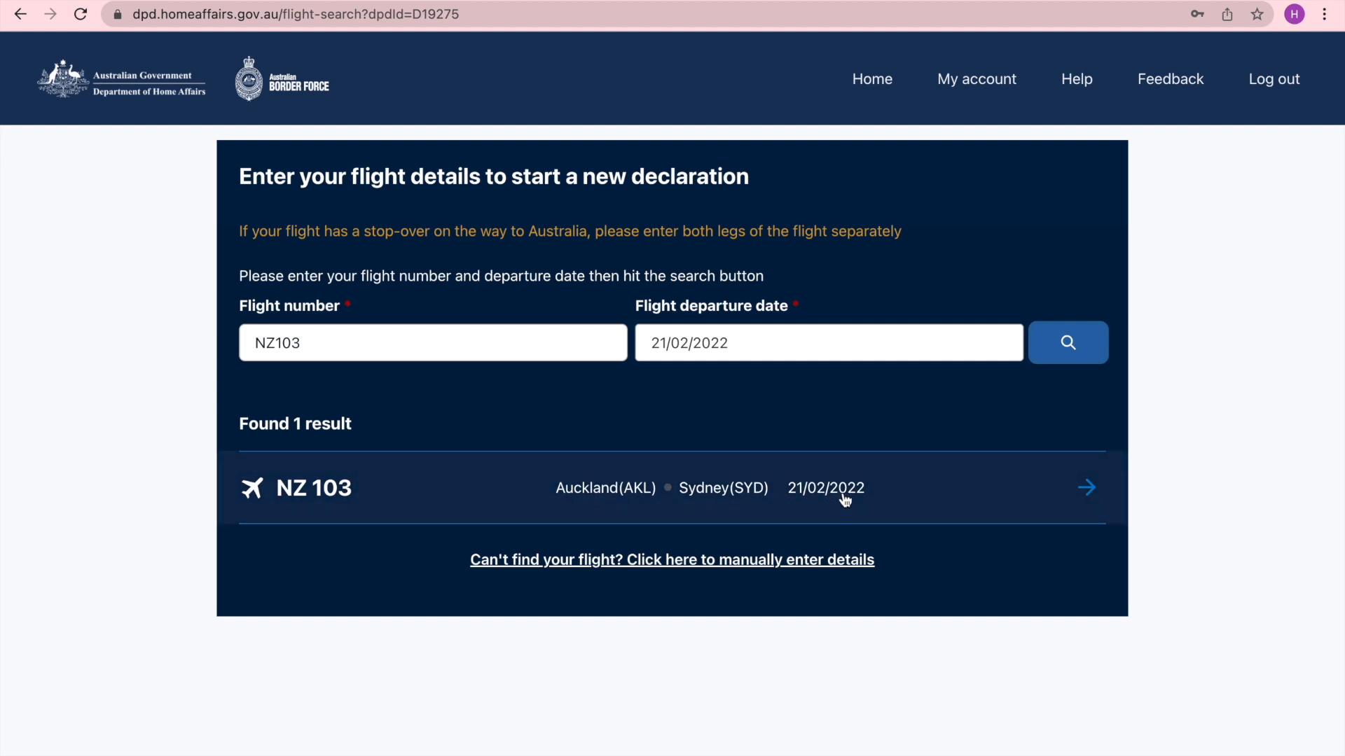
- Select the NZ 103 Auckland to Sydney result and confirm its flight details
click(1088, 490)
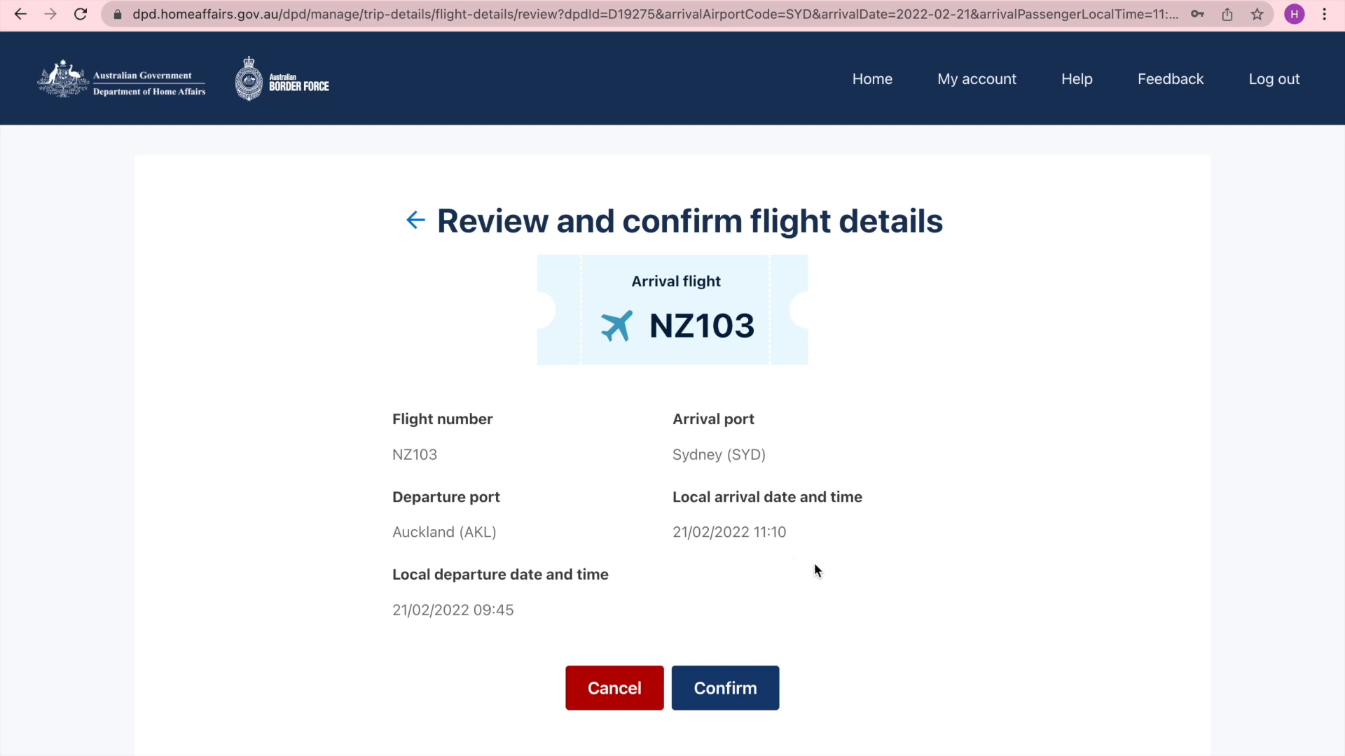
click(737, 692)
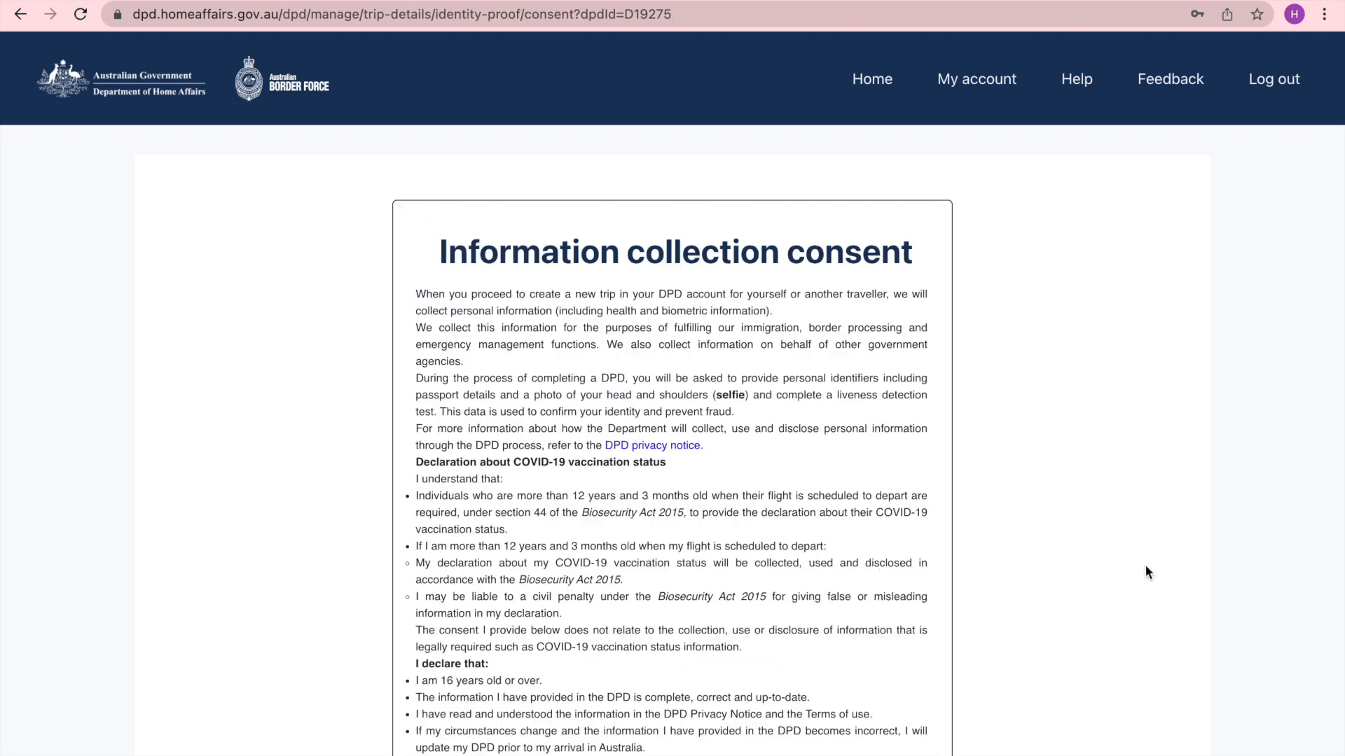
- Read through the information collection consent and agree to it
scroll(998, 553, down, 2)
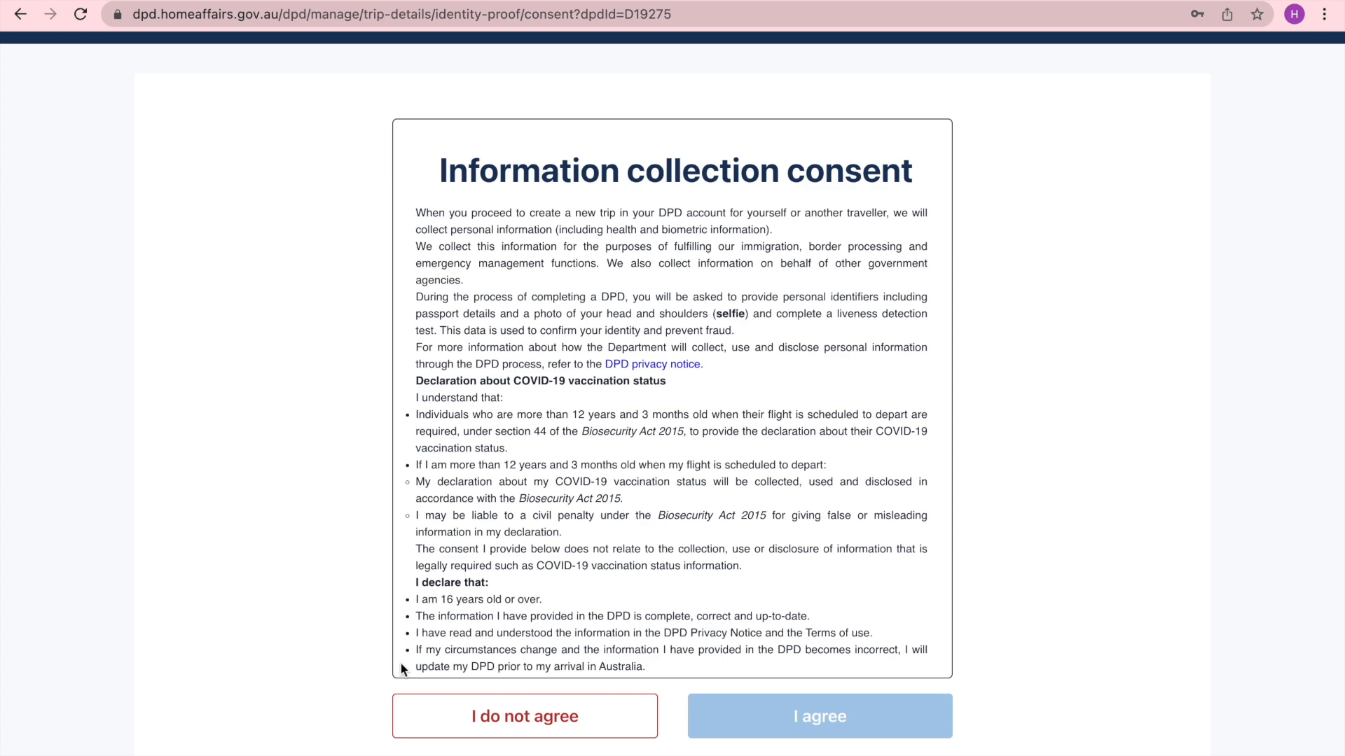
scroll(786, 485, down, 3)
scroll(786, 485, down, 3)
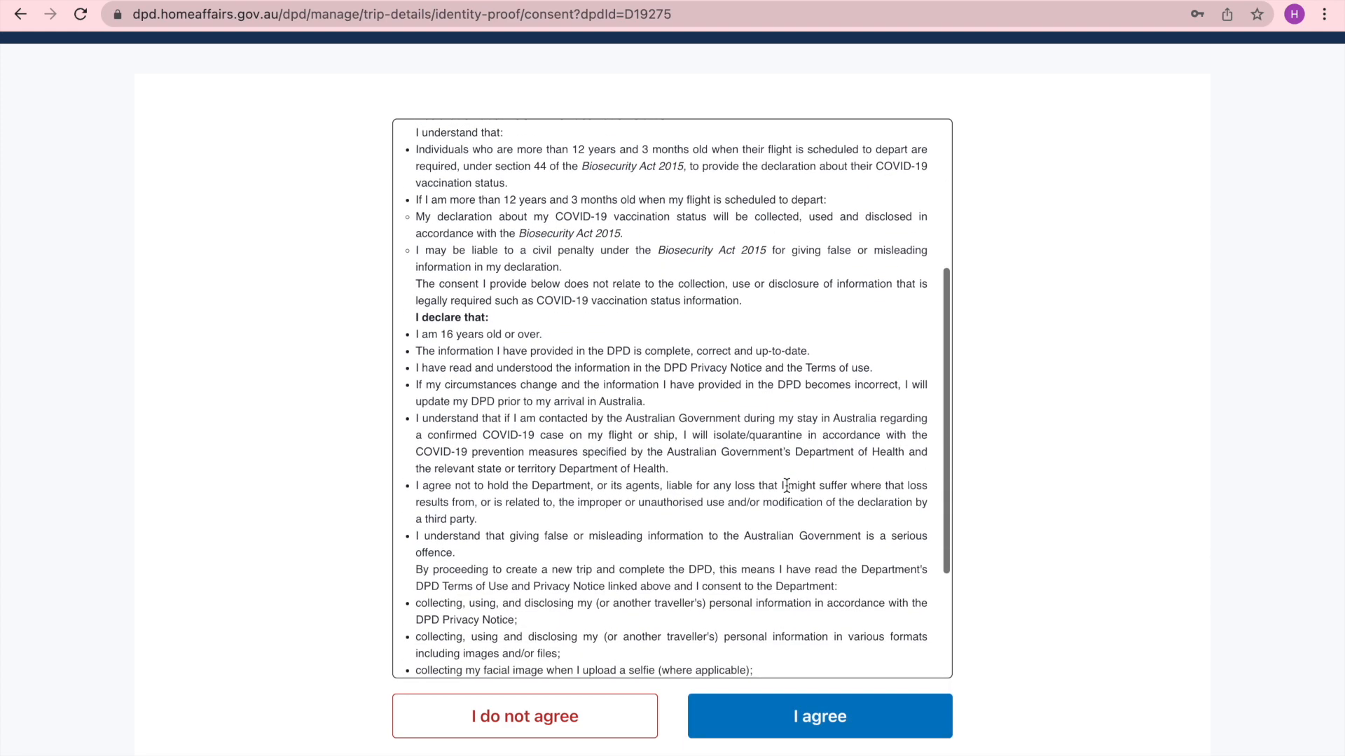
scroll(786, 485, down, 2)
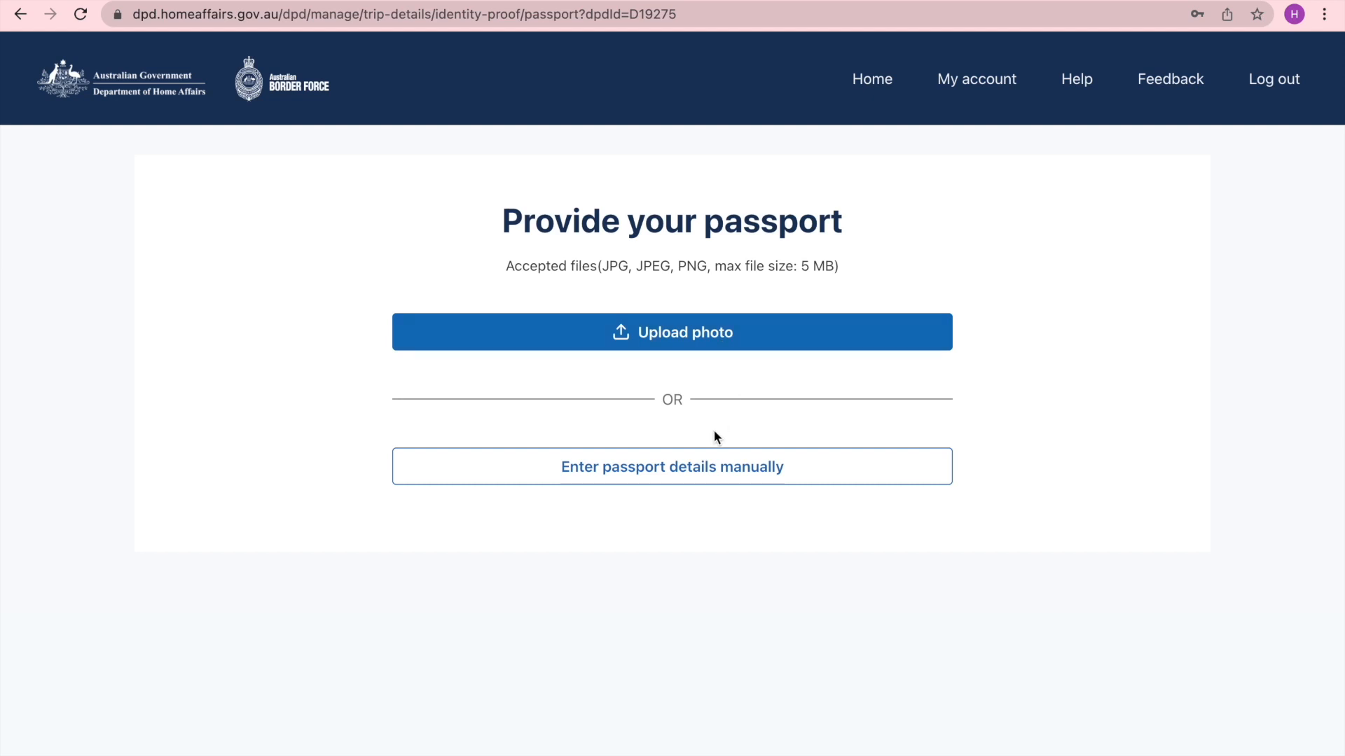
- Choose to enter the passport details manually instead of uploading a passport photo
click(694, 474)
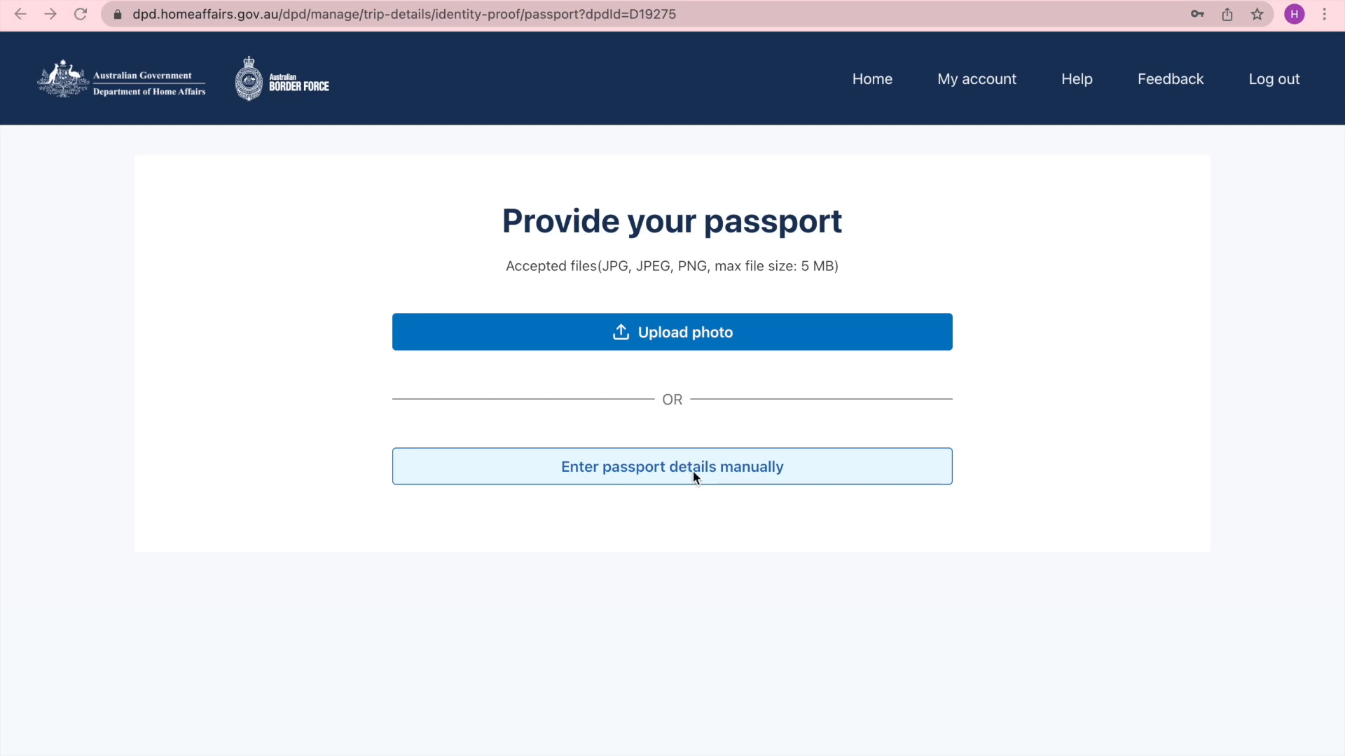
click(732, 339)
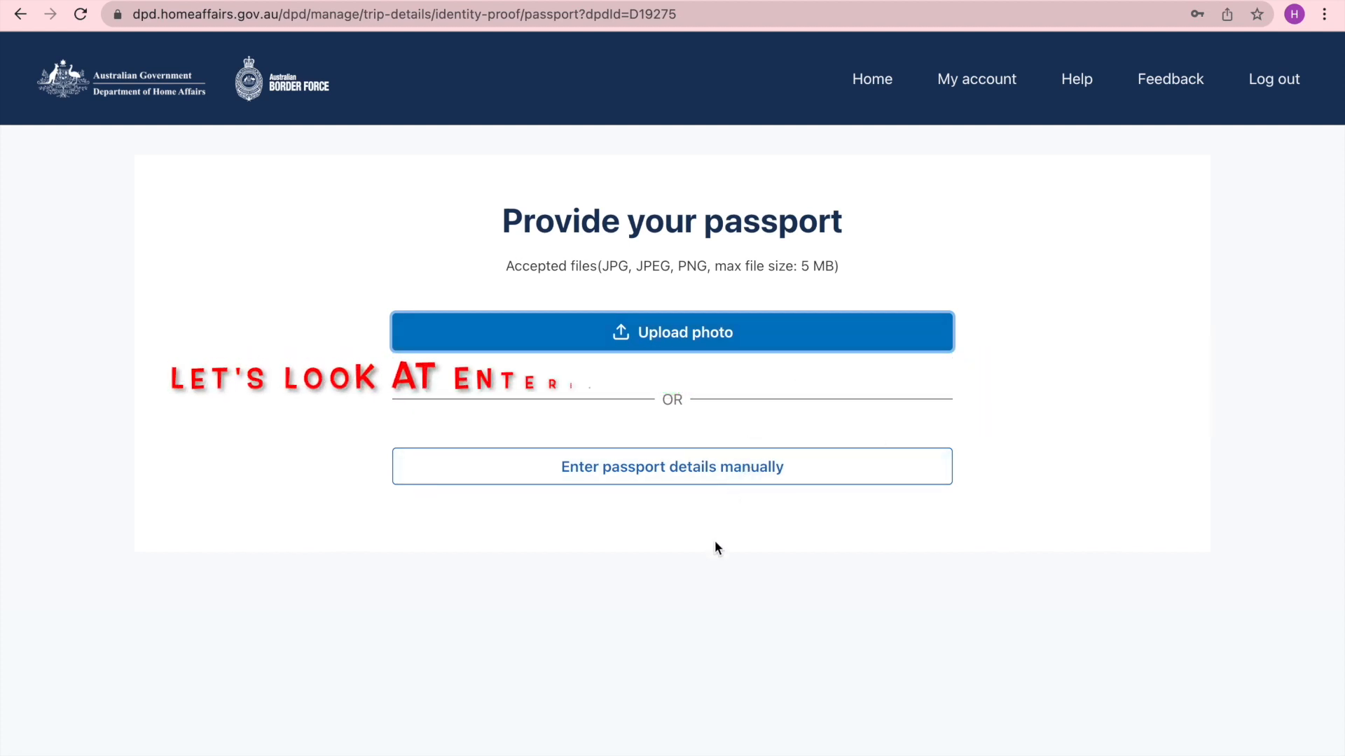
click(712, 481)
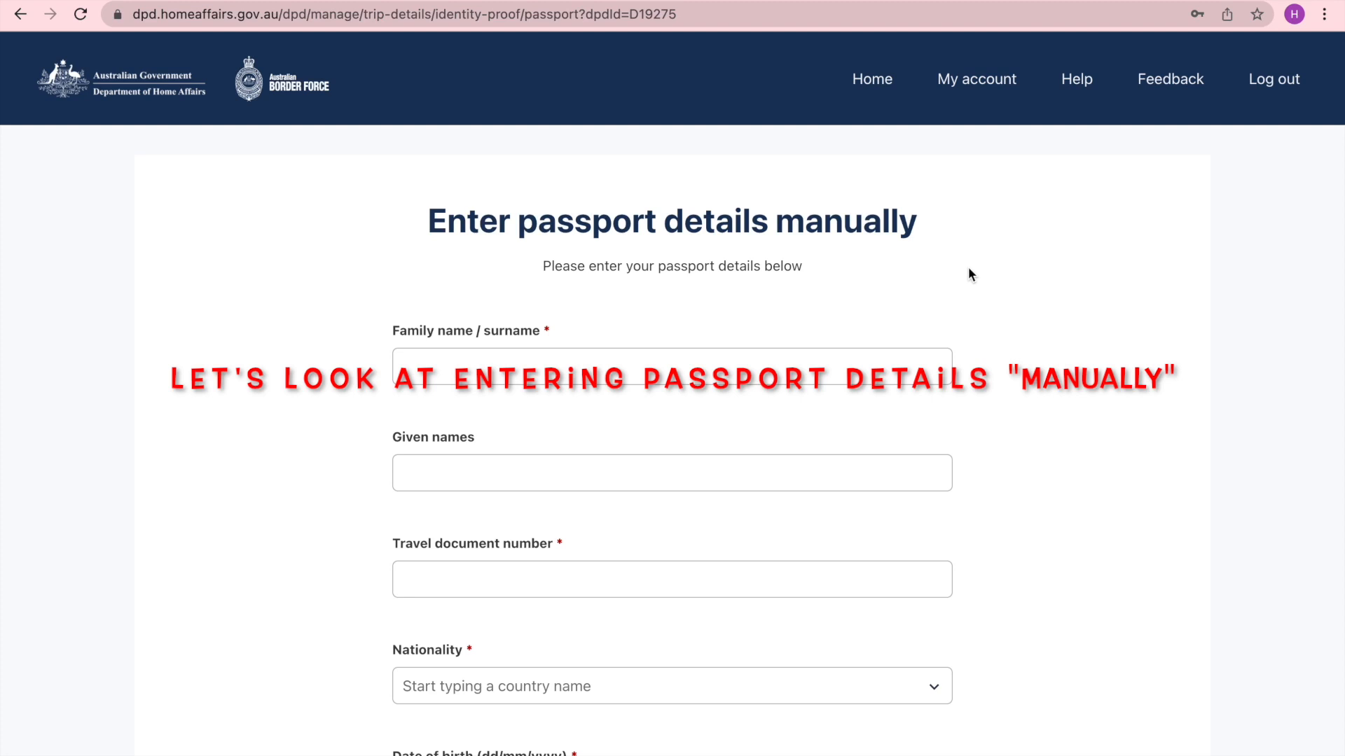
- Go through the surname, given names and travel document number fields of the manual passport form
scroll(968, 267, down, 1)
scroll(955, 259, up, 1)
scroll(927, 318, down, 3)
scroll(926, 322, down, 6)
scroll(927, 322, up, 9)
scroll(927, 327, down, 2)
click(445, 237)
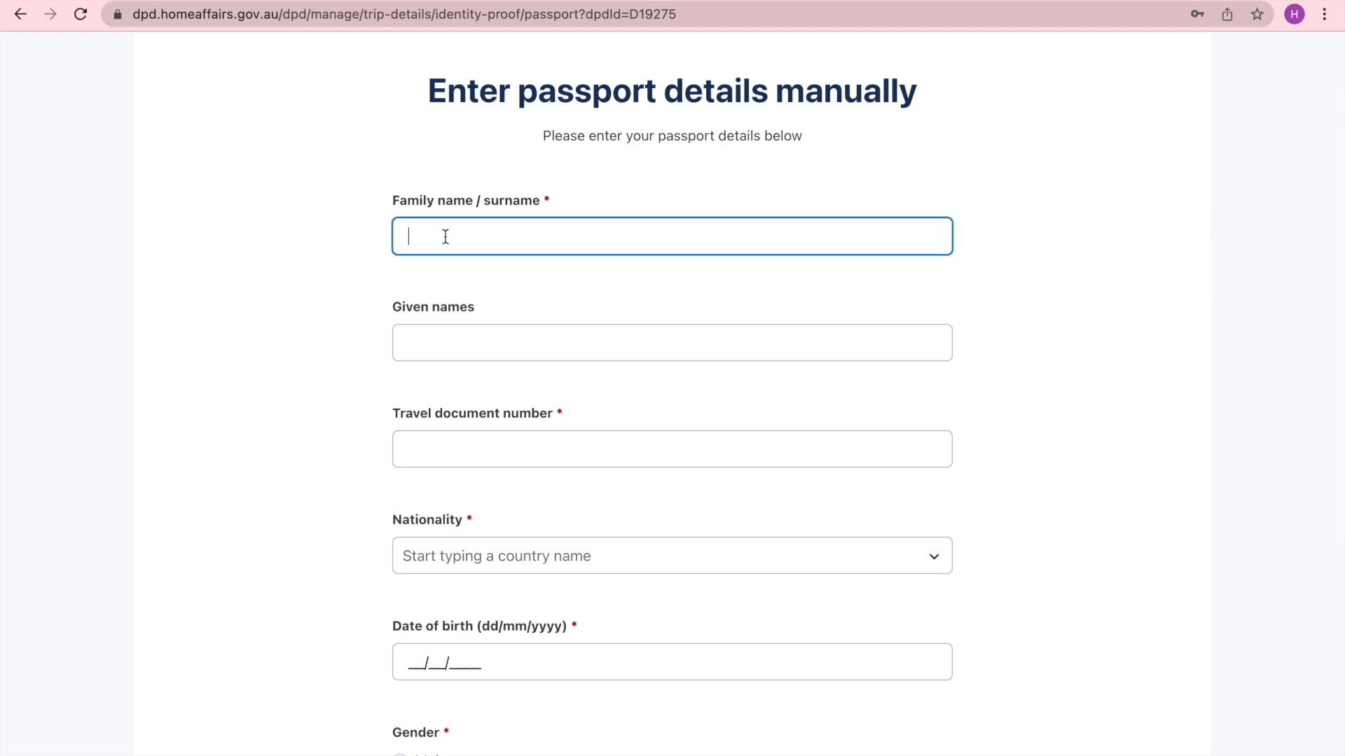
click(445, 332)
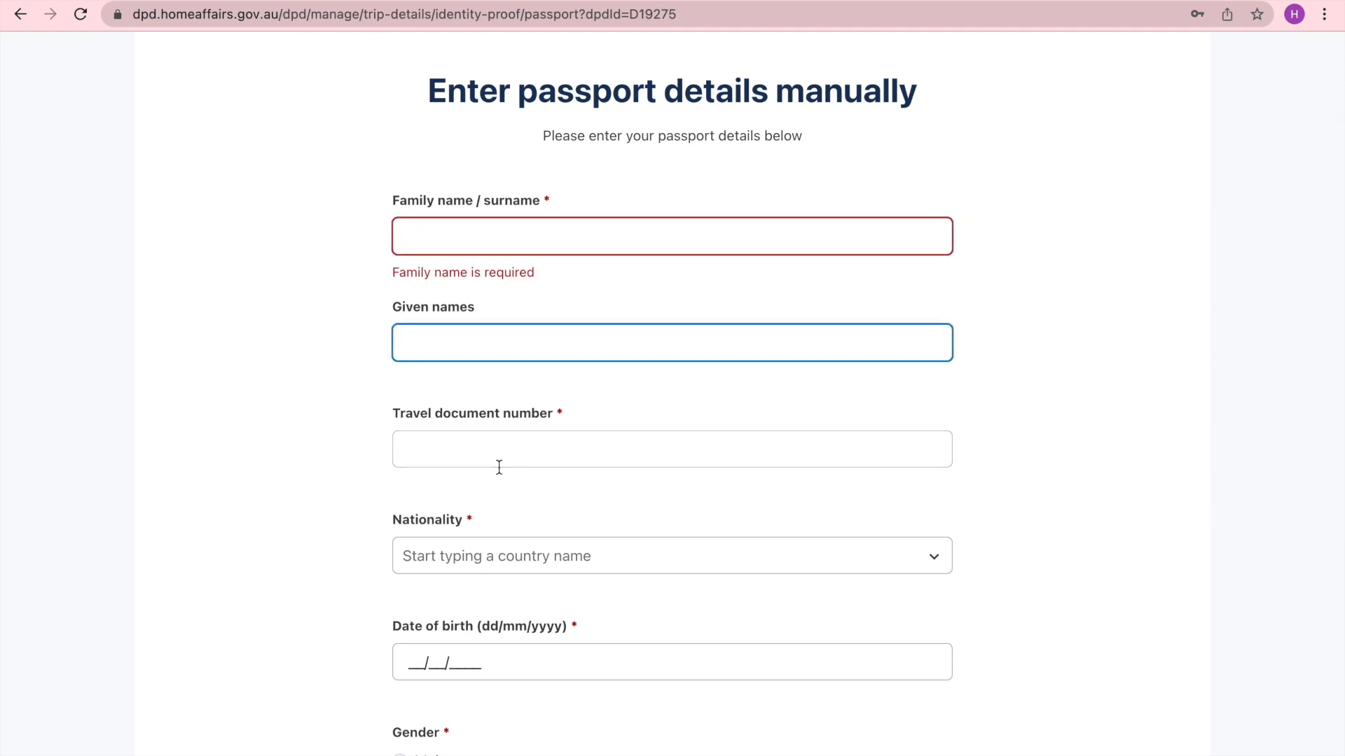
scroll(499, 467, down, 3)
click(435, 257)
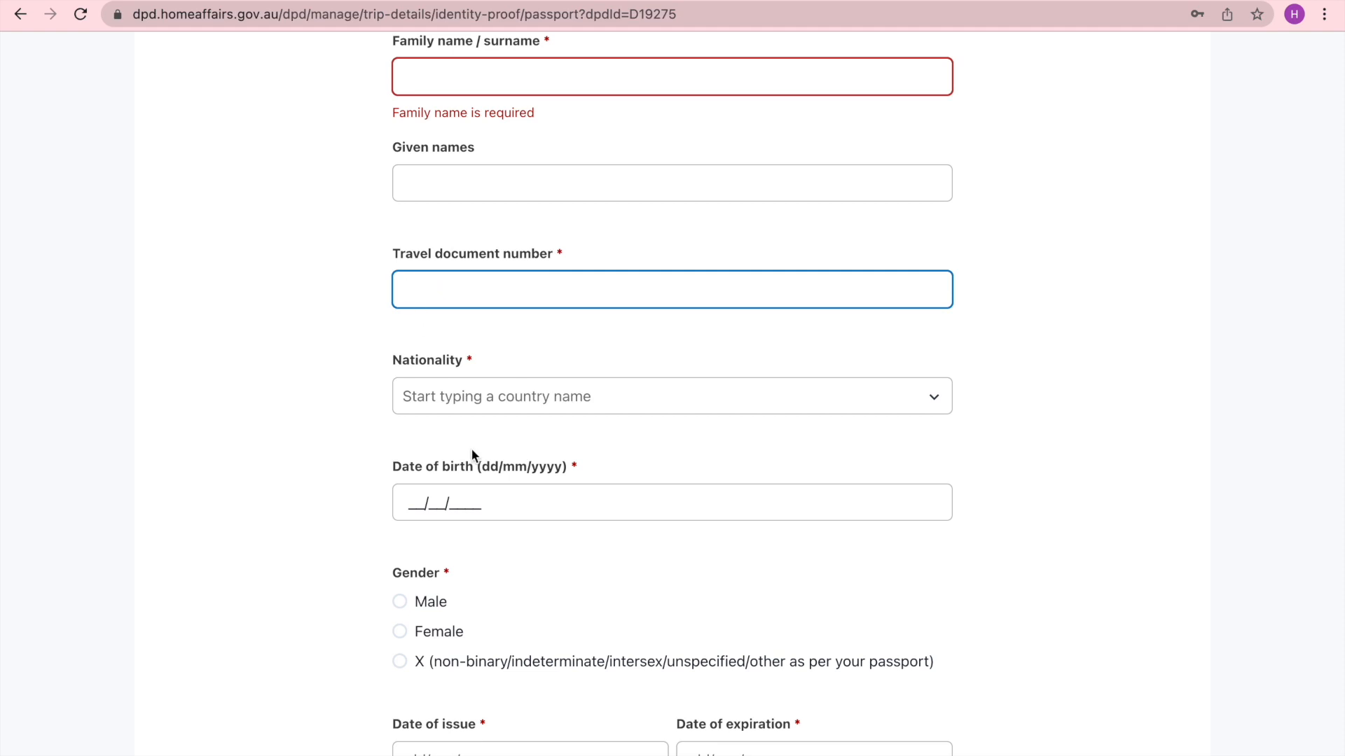
scroll(472, 452, down, 4)
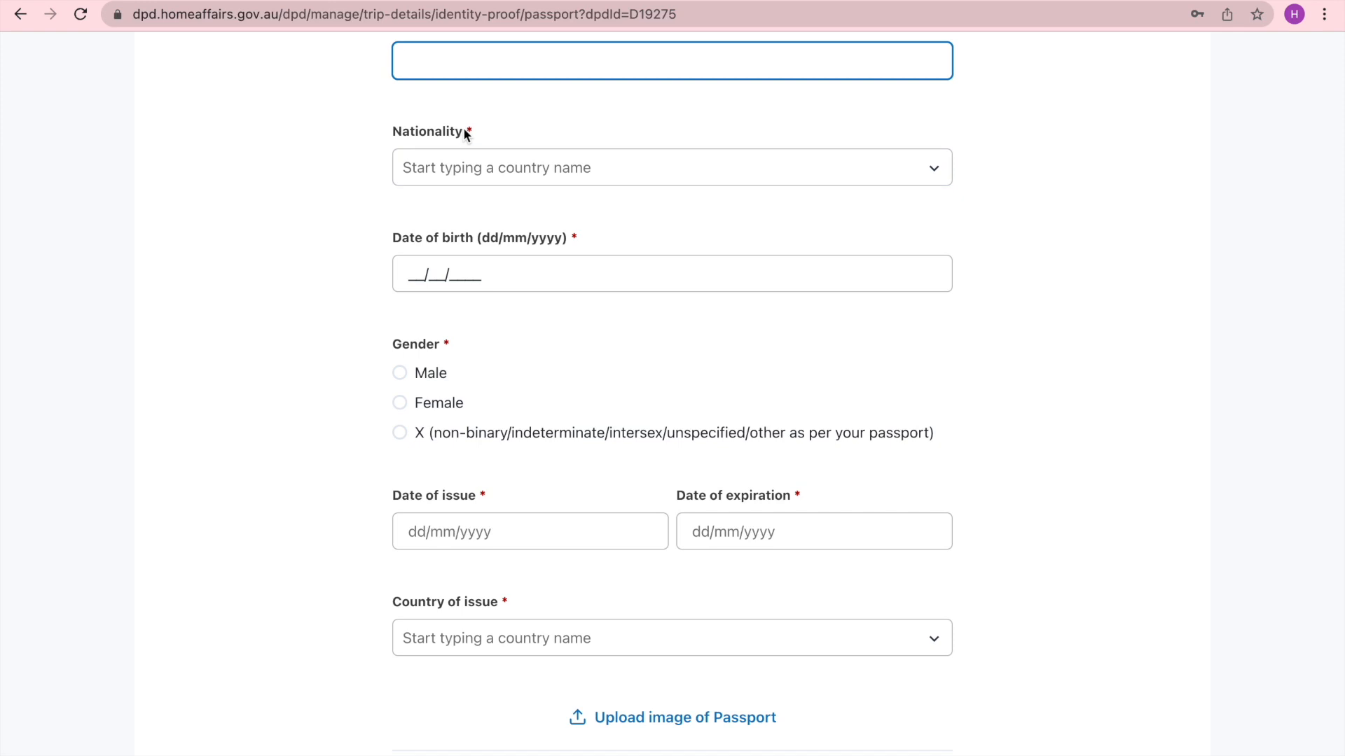
- Open and browse the Nationality country list, then move on to the date of birth field
click(462, 162)
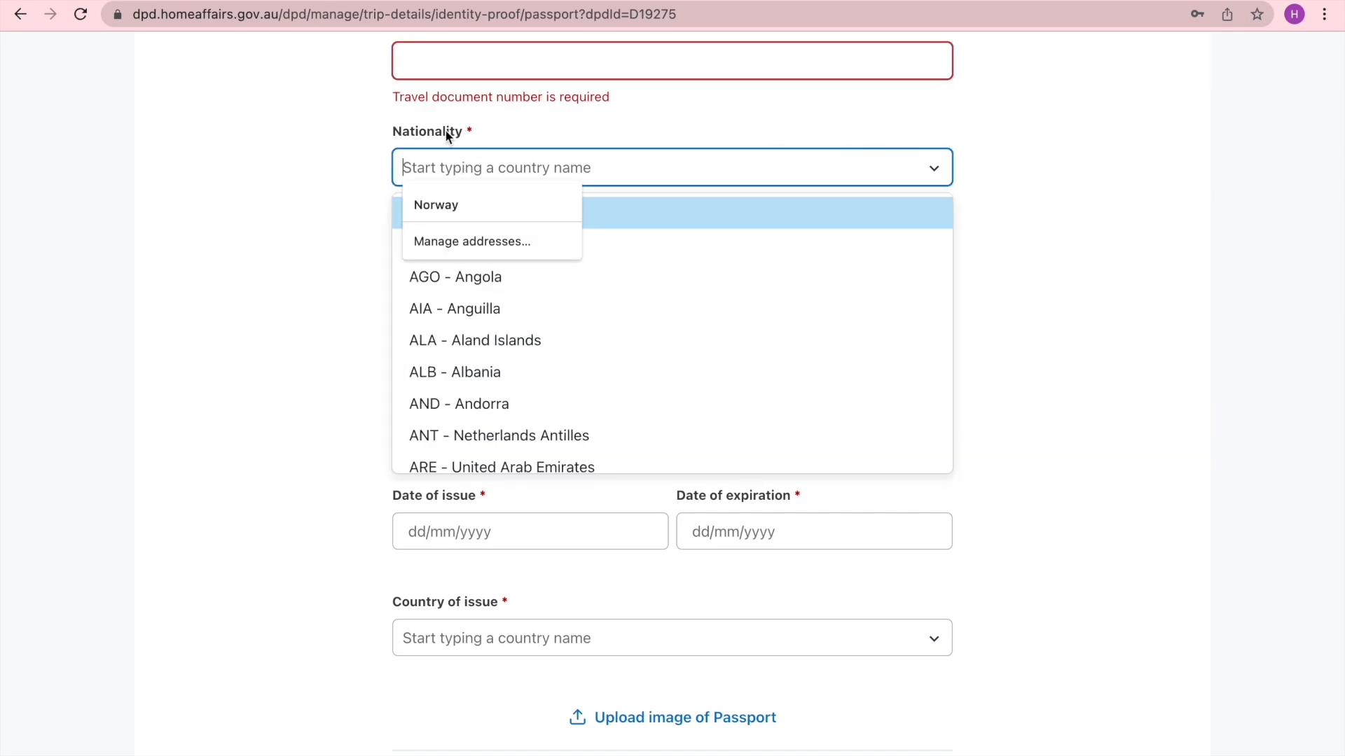
click(931, 165)
click(931, 164)
scroll(649, 340, down, 1)
scroll(649, 340, down, 15)
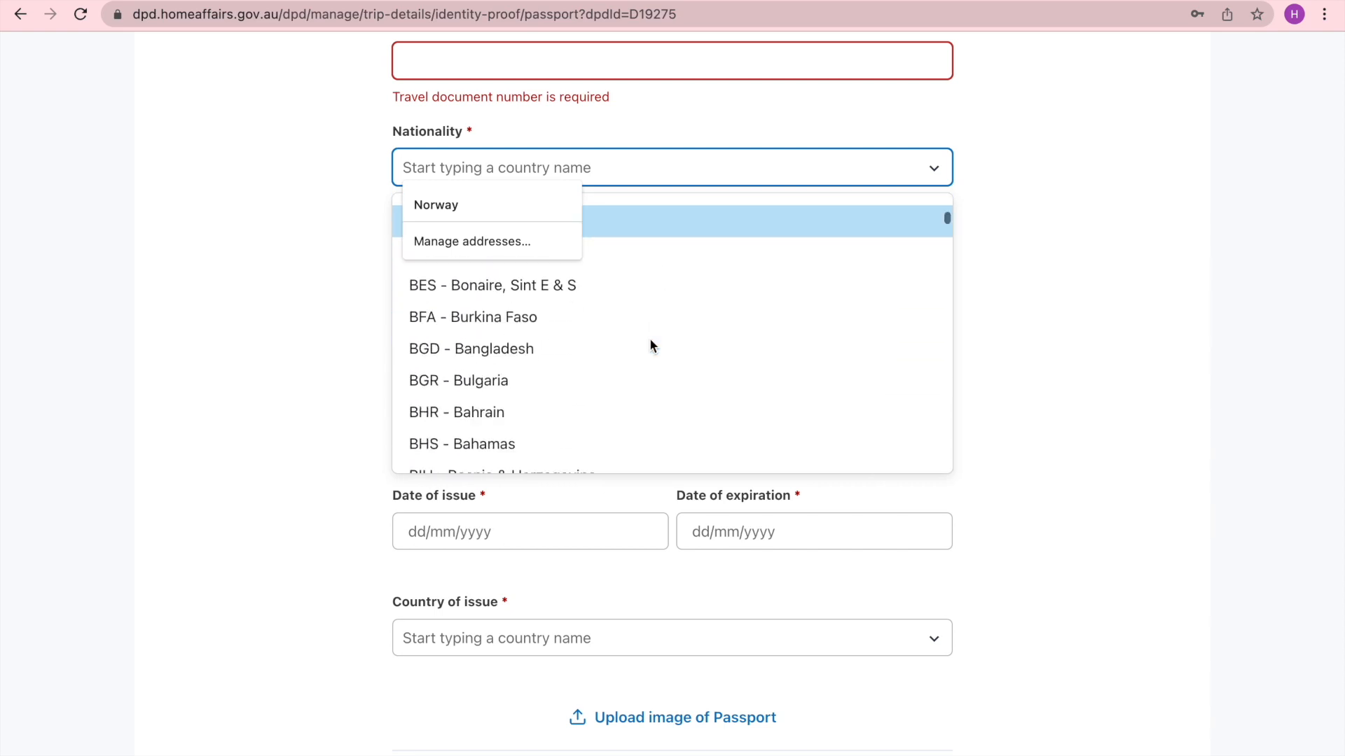
scroll(649, 338, down, 15)
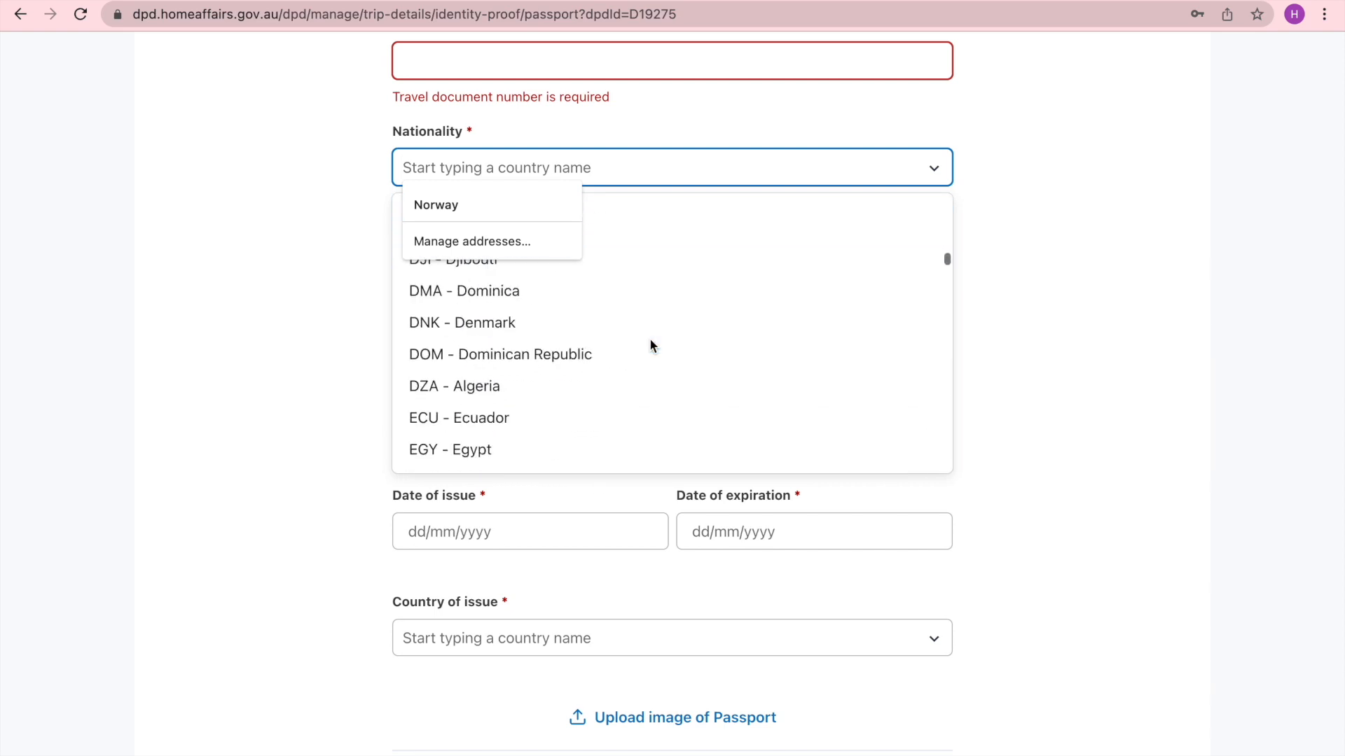
click(1022, 293)
click(540, 264)
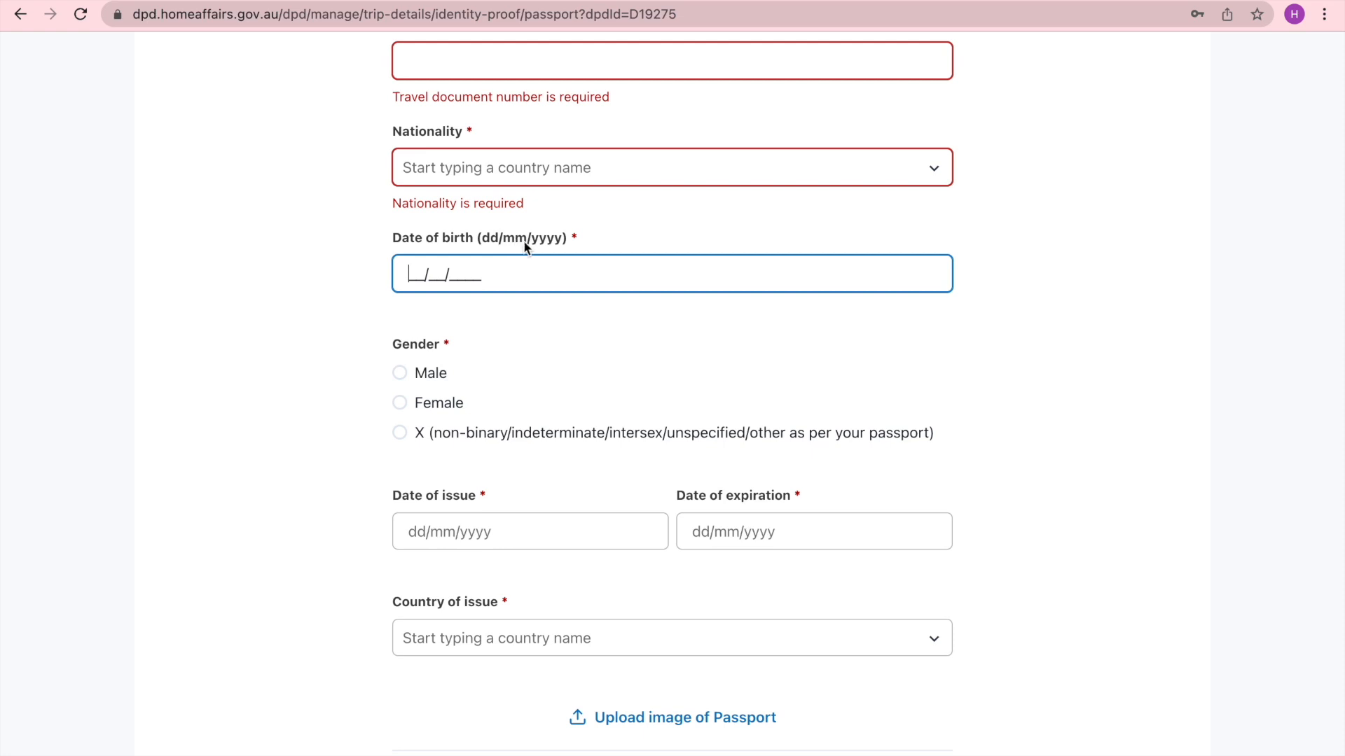
- Open the date of issue and expiry date pickers and the Country of issue list
scroll(540, 372, down, 3)
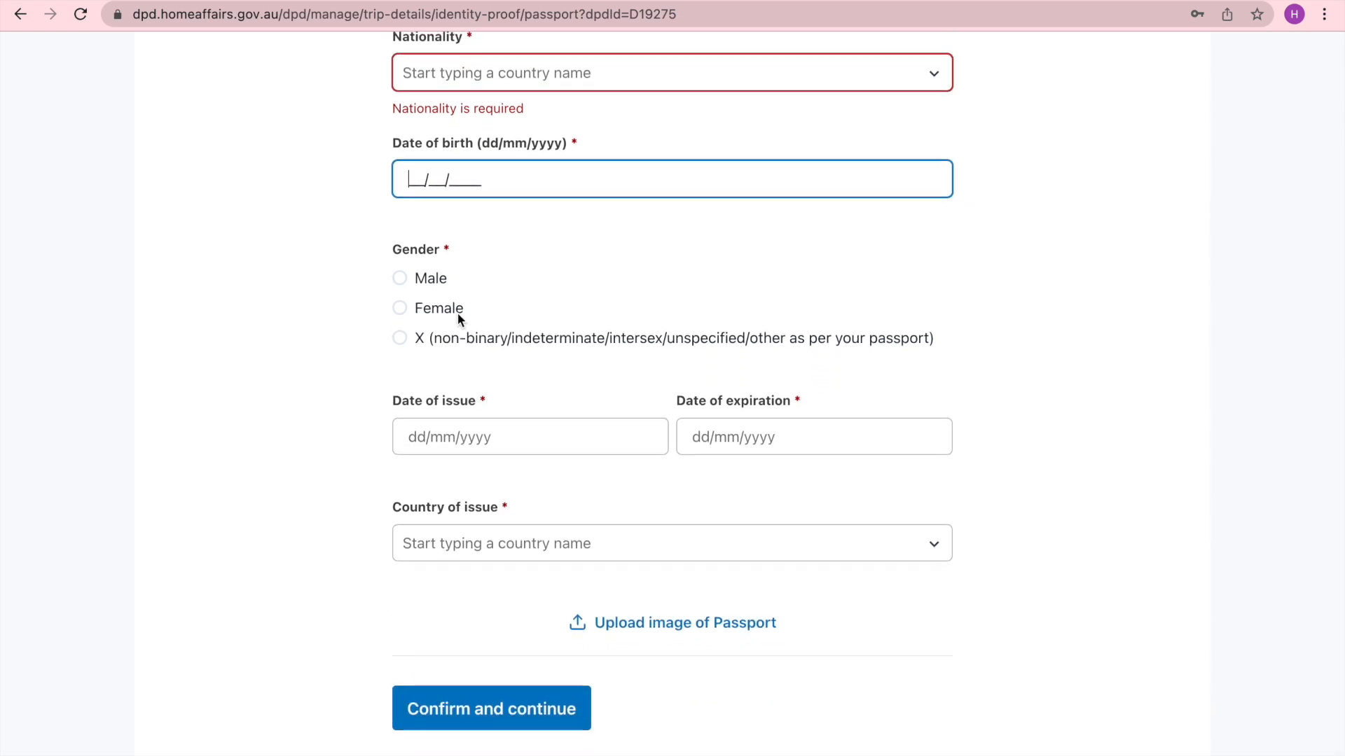
click(524, 449)
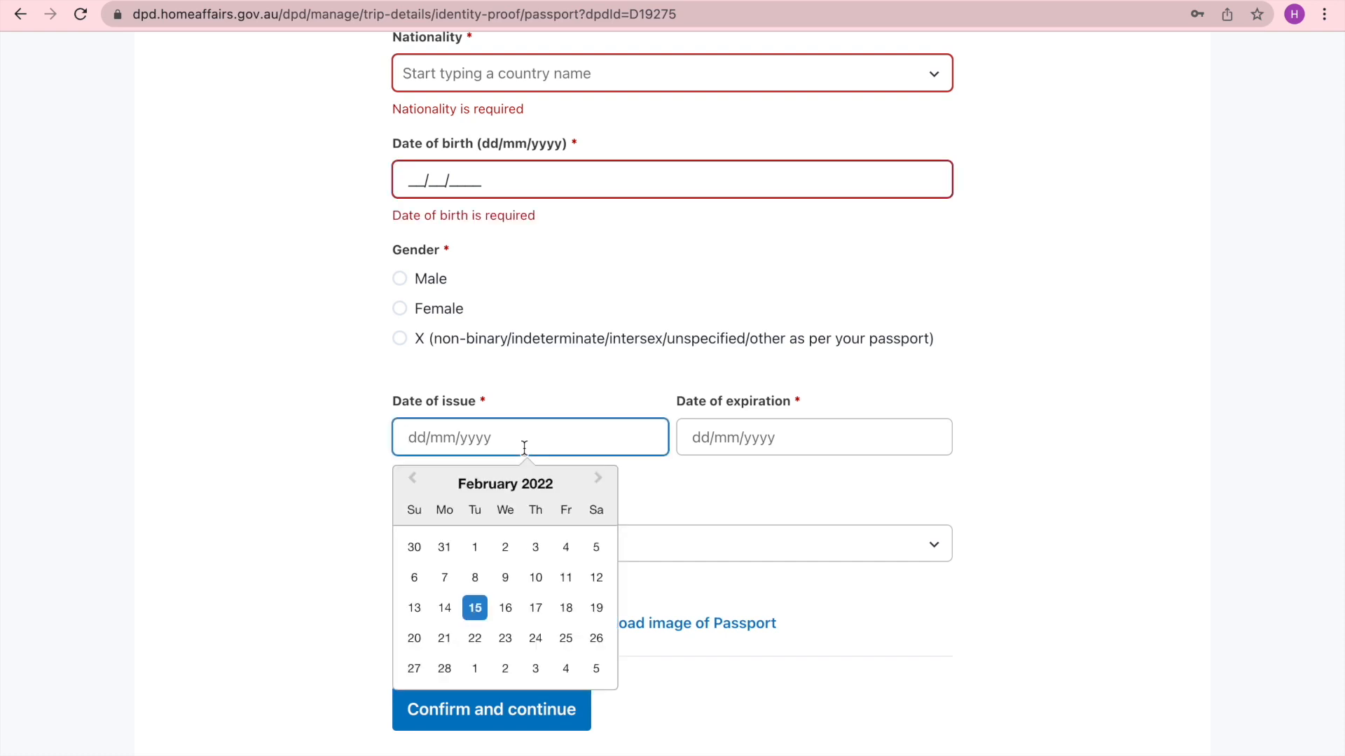
click(543, 378)
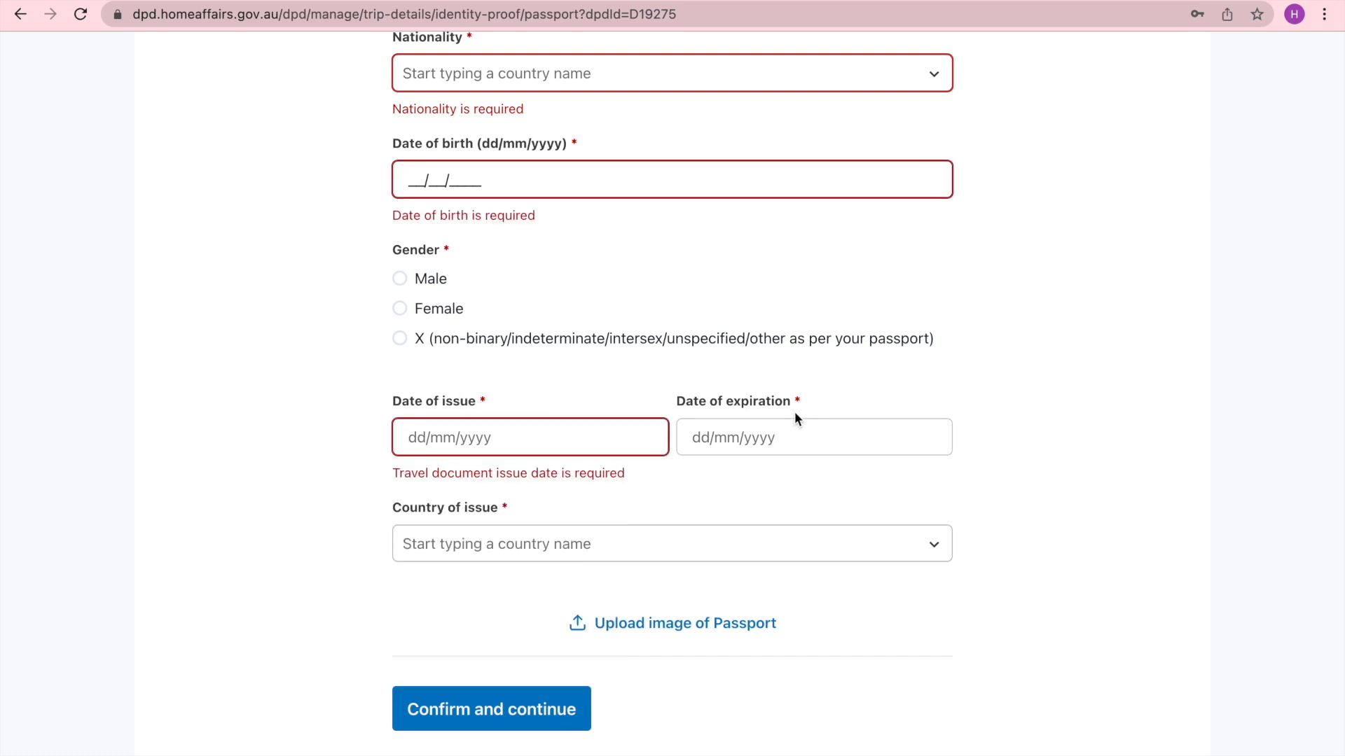
click(803, 427)
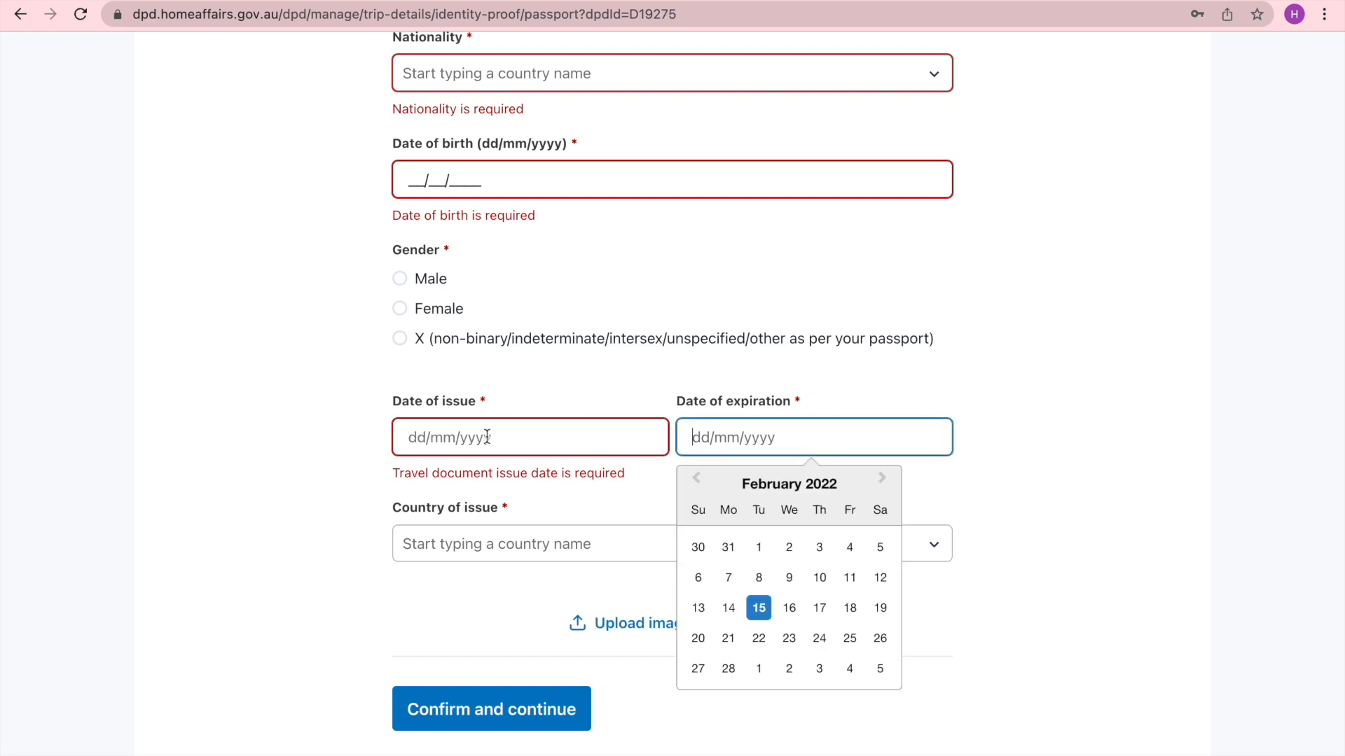
click(543, 522)
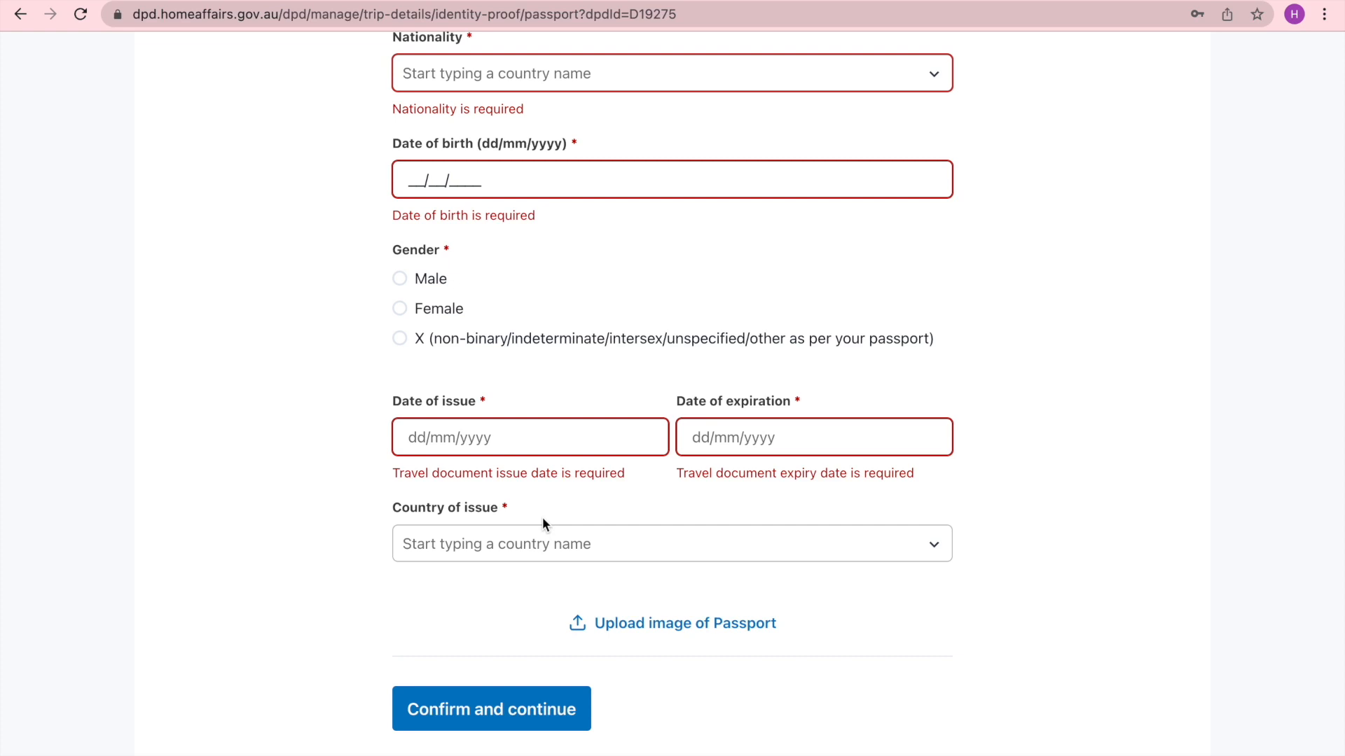
click(541, 541)
scroll(620, 538, down, 1)
scroll(620, 538, down, 20)
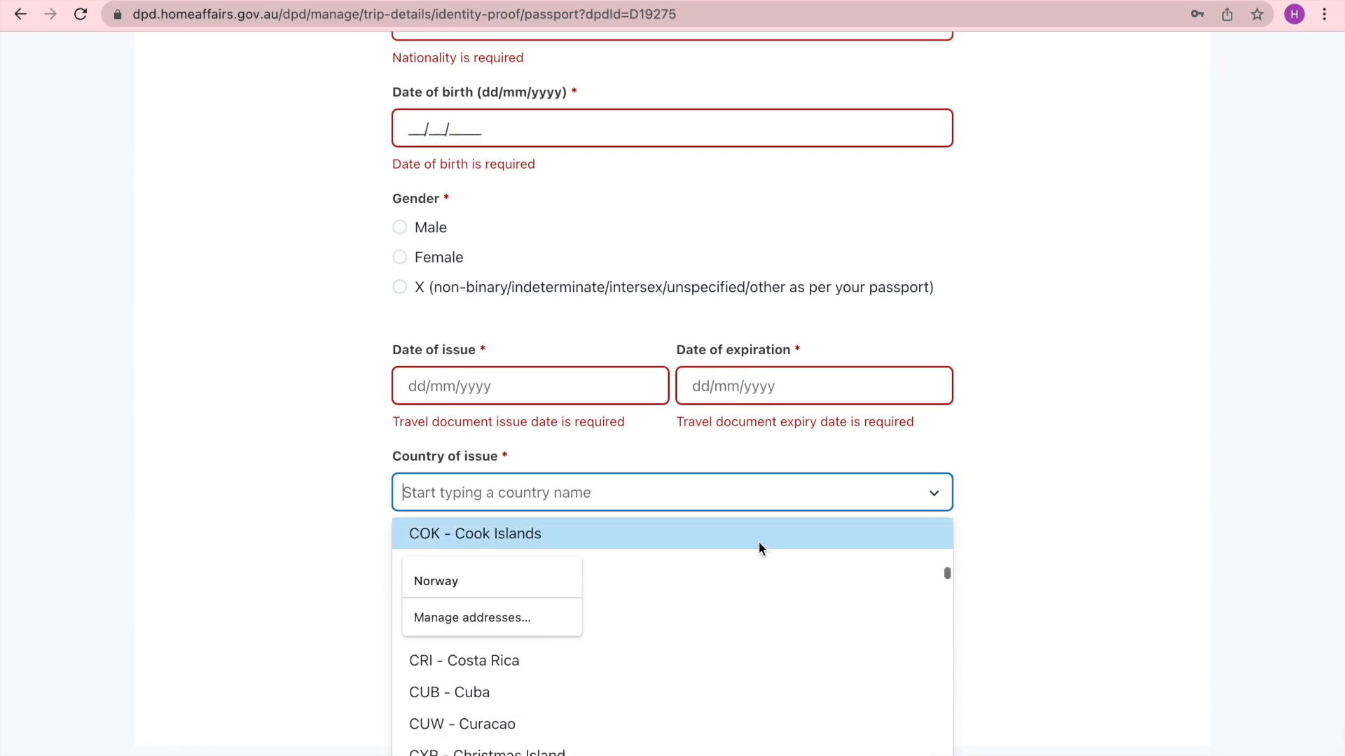
click(1035, 498)
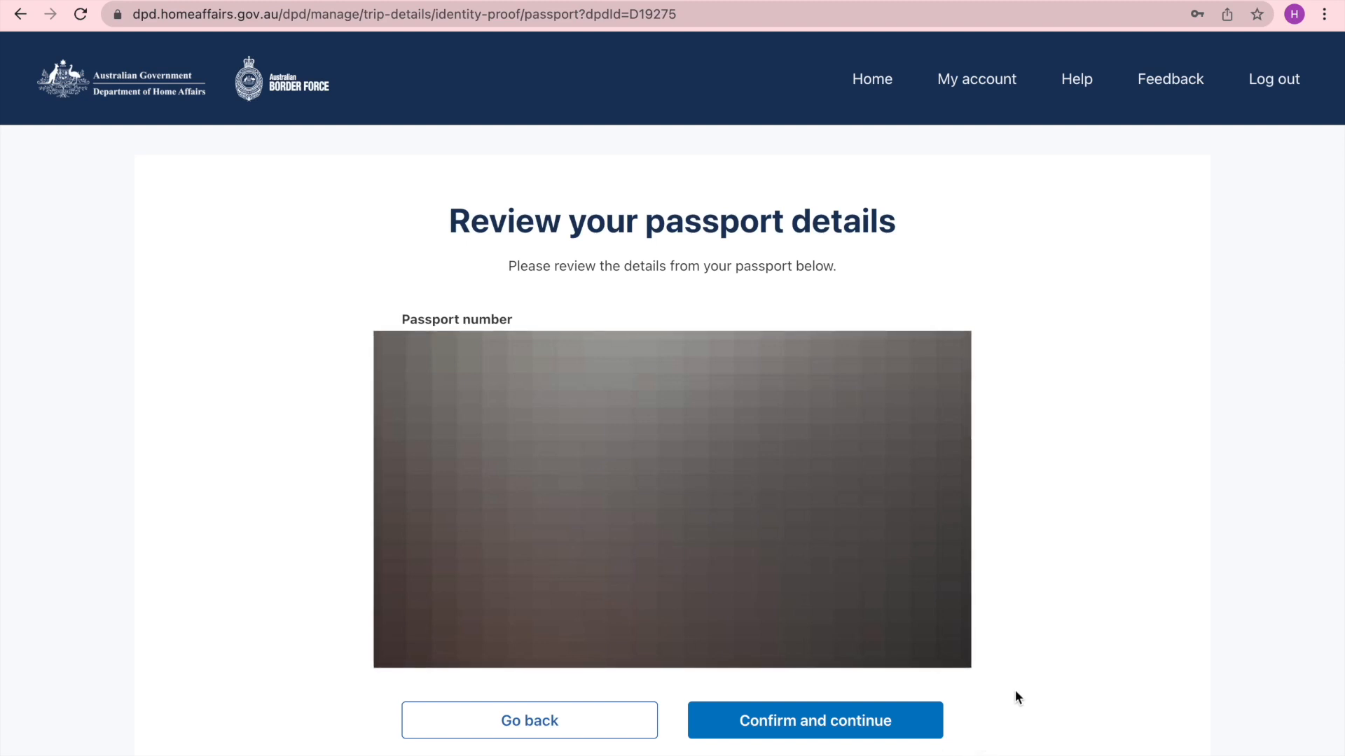
- Confirm the reviewed passport details and answer Yes to visiting other countries in the prior 14 days
click(867, 724)
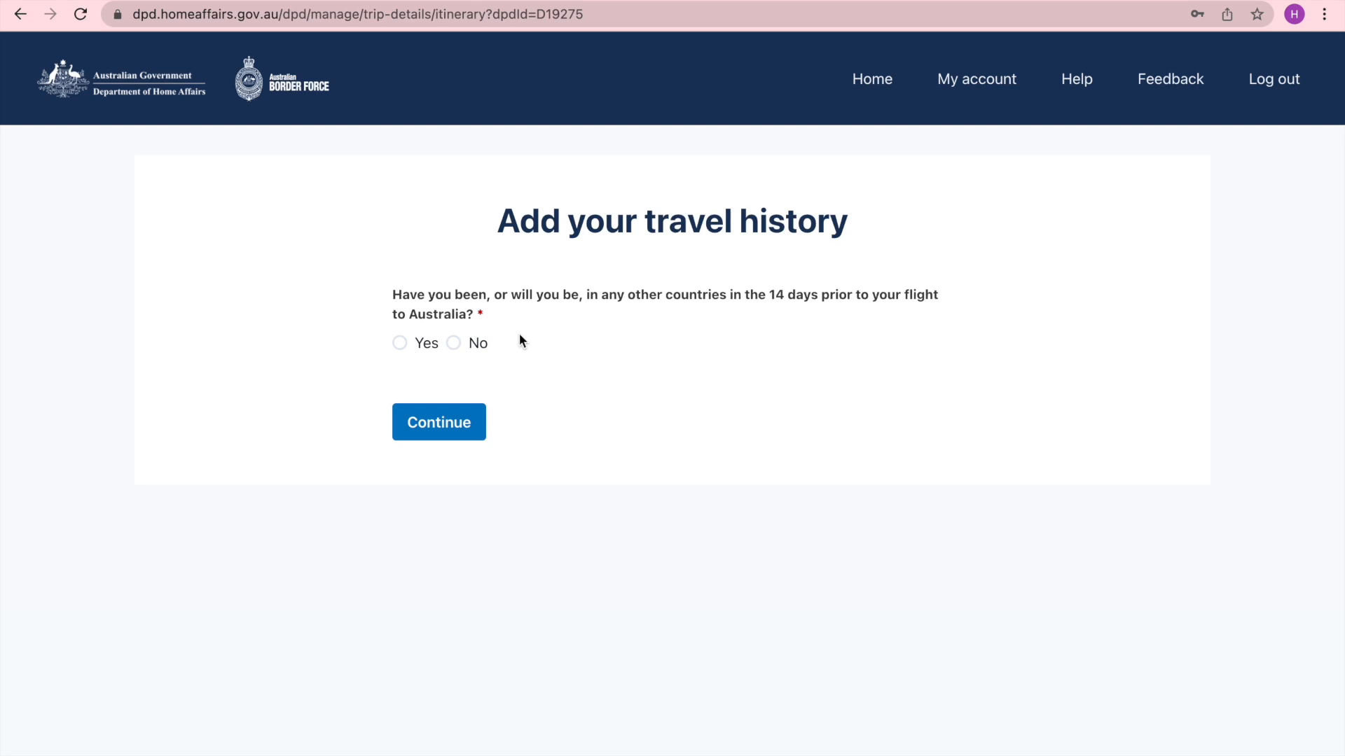
click(452, 346)
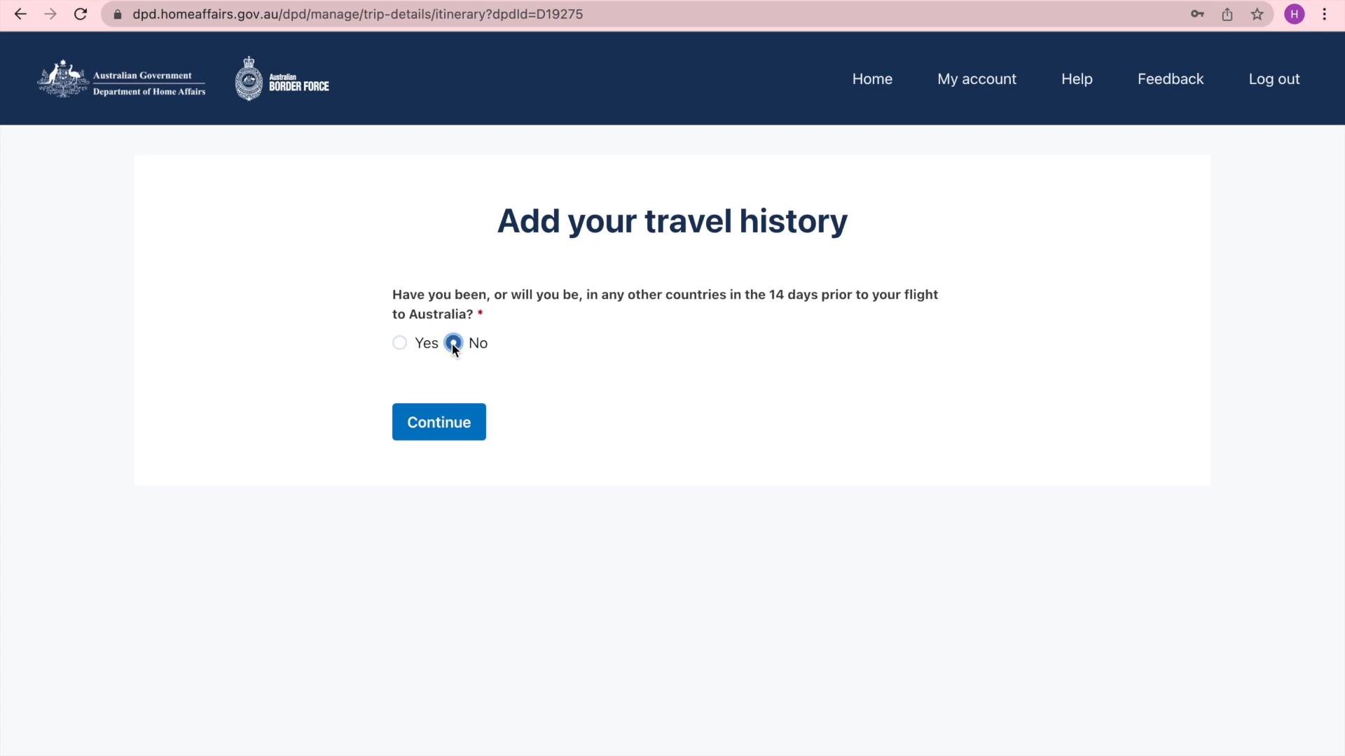
click(401, 343)
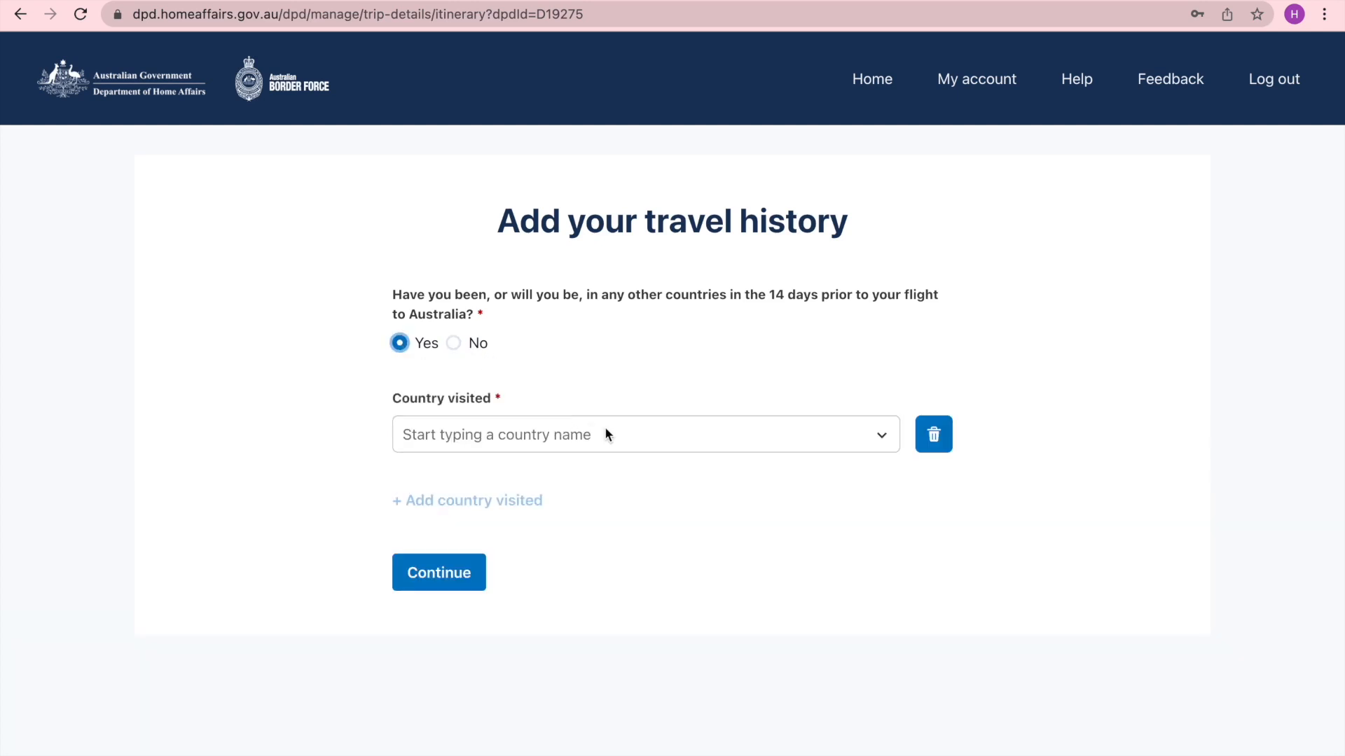
- Add Aruba as a visited country and add a second country row
click(772, 440)
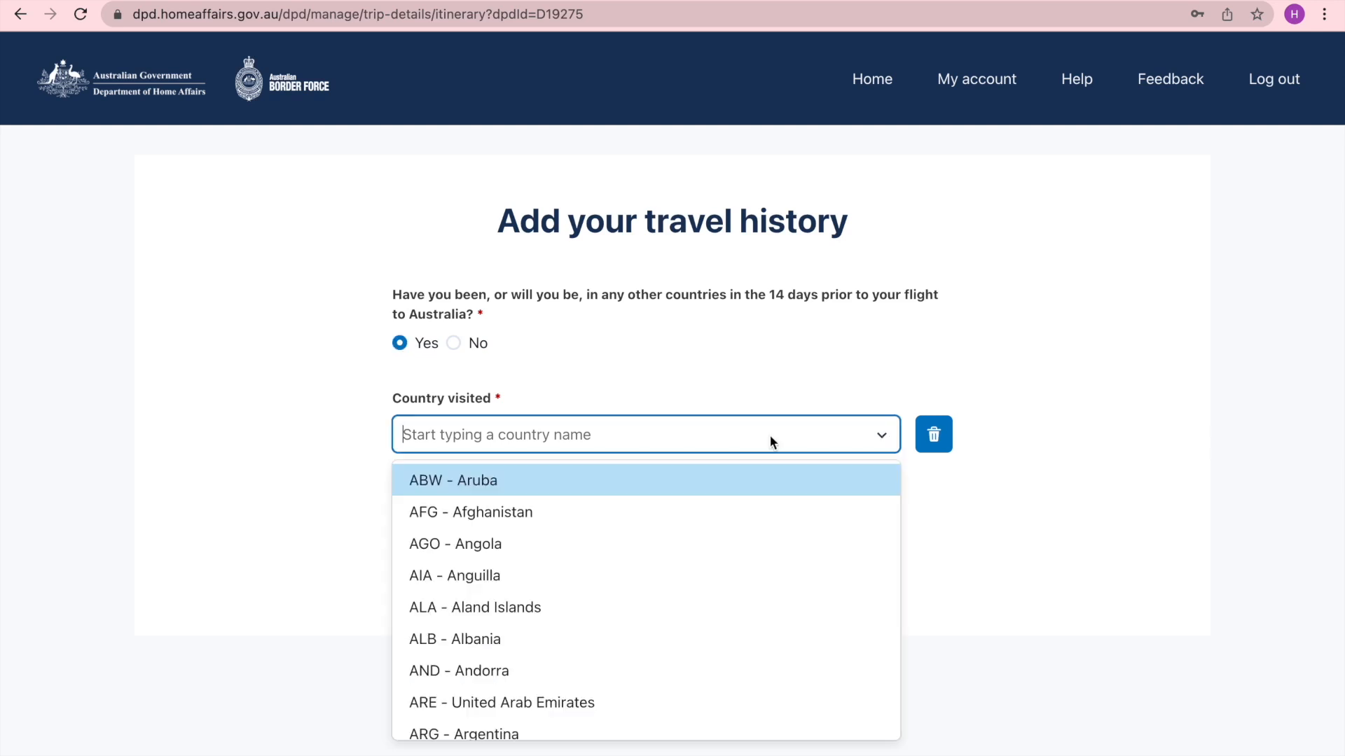
text(aru)
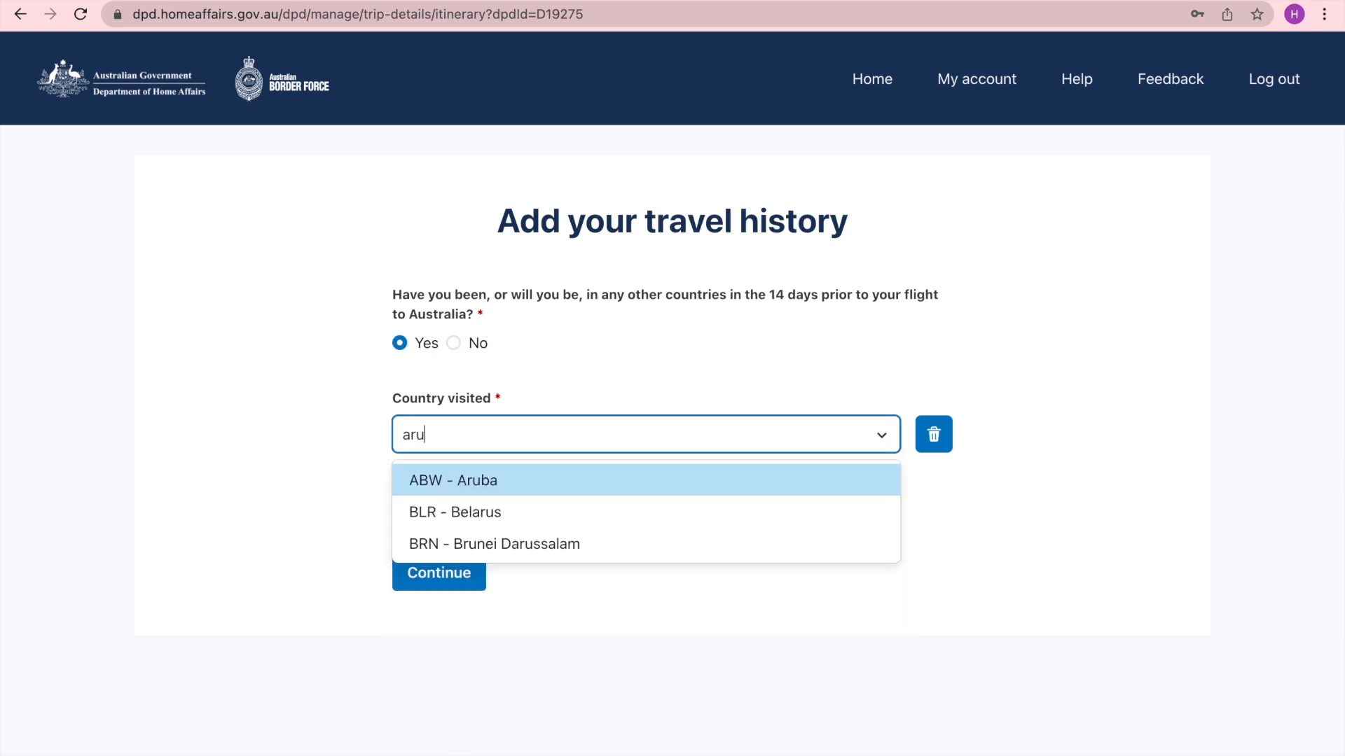
click(572, 488)
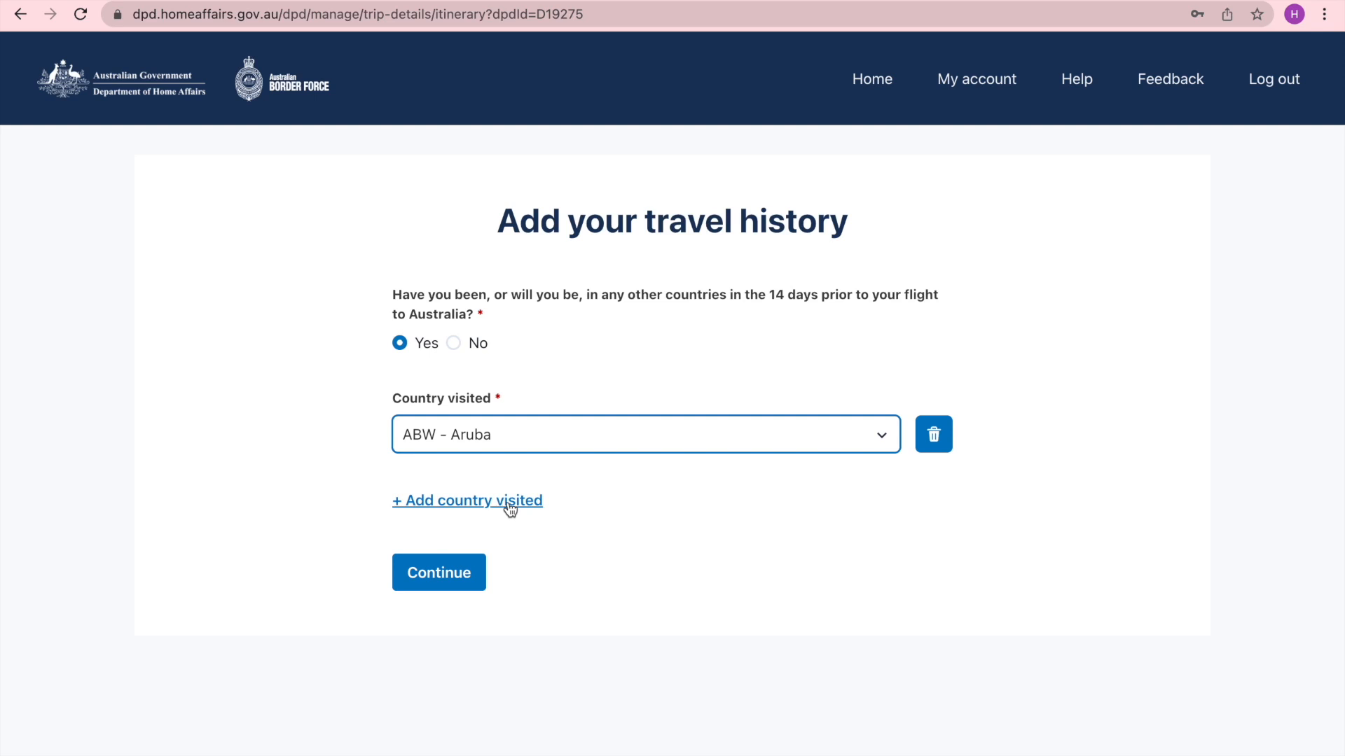
click(444, 501)
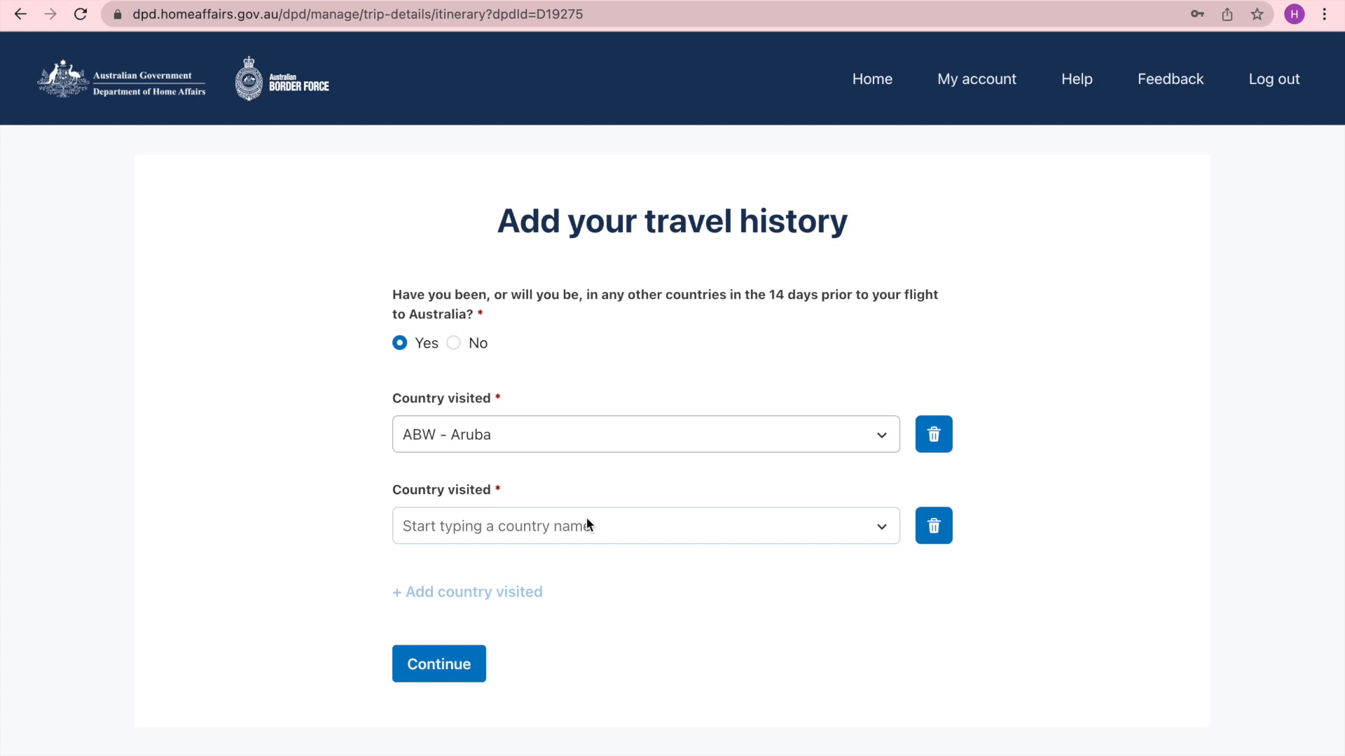
- Delete both visited-country entries and continue with no prior travel history
click(934, 434)
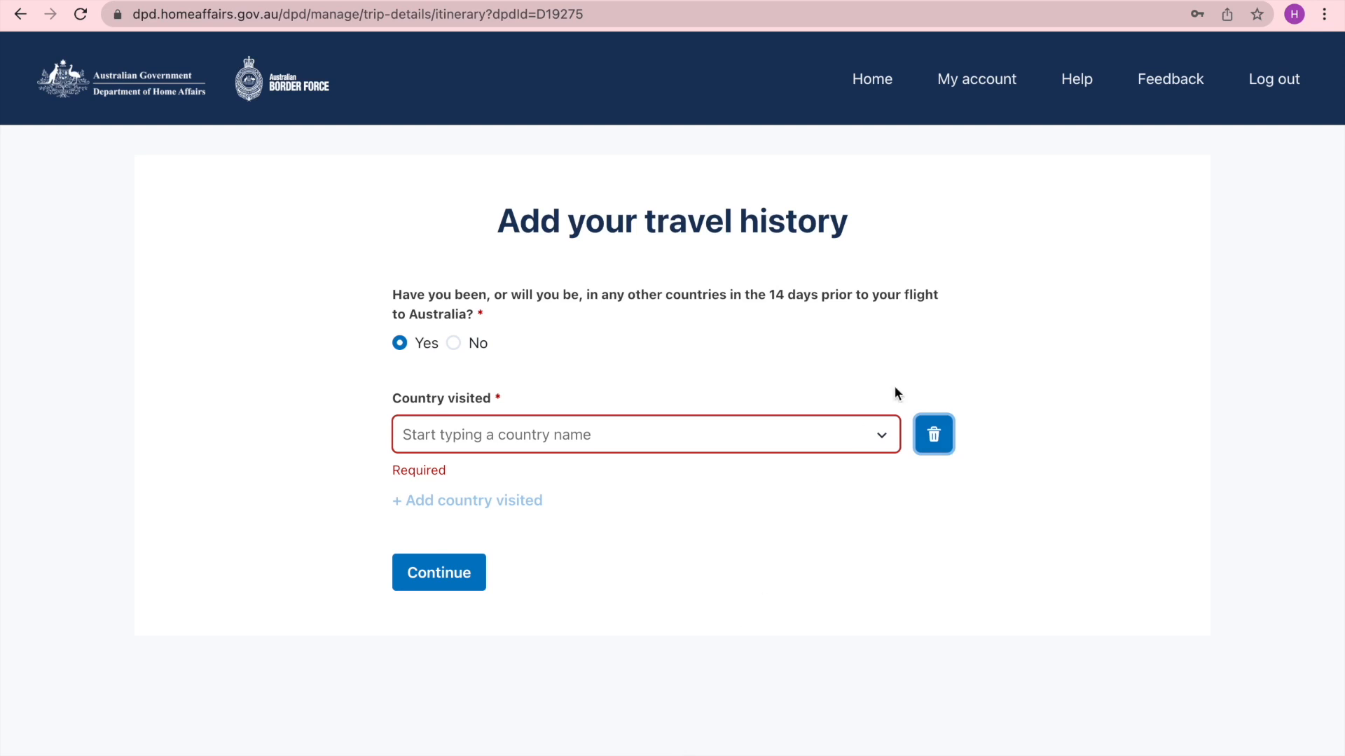
click(935, 435)
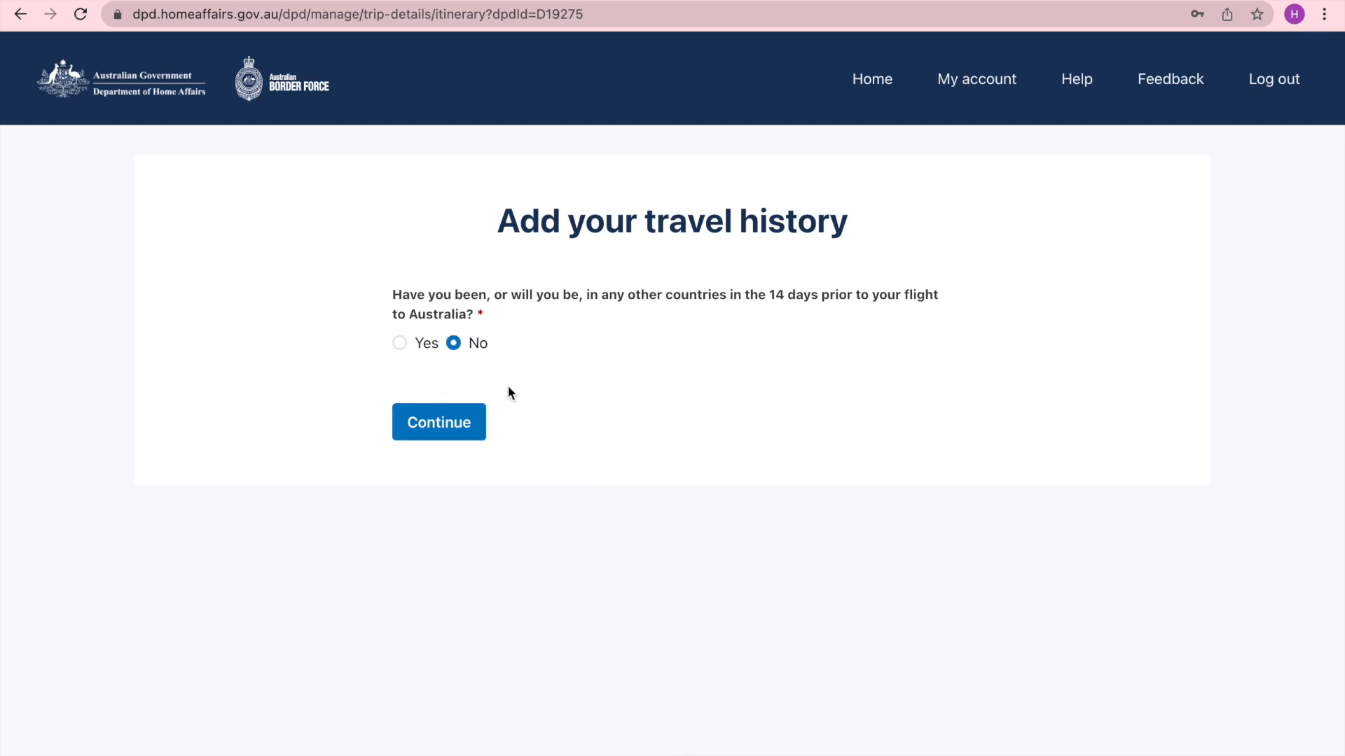
click(441, 431)
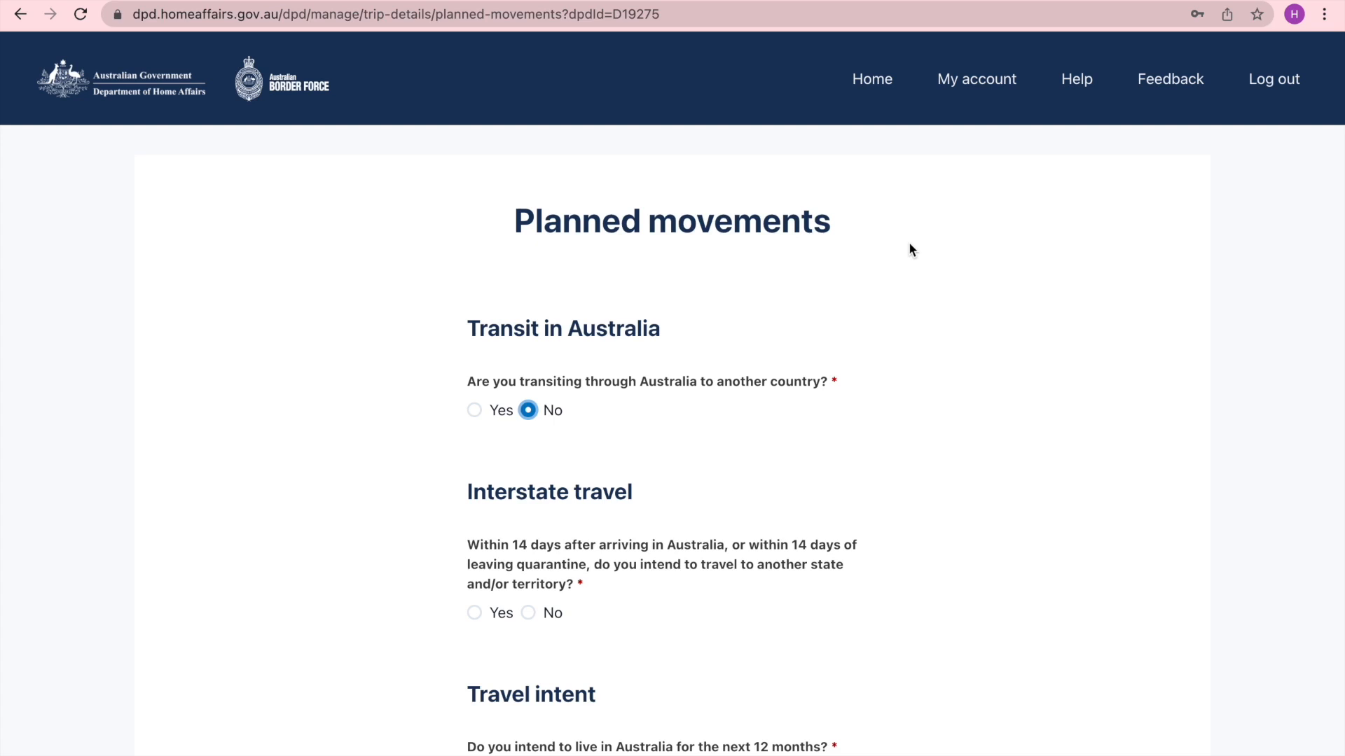
- Answer Yes to transiting through Australia to another country
scroll(909, 243, down, 2)
scroll(909, 245, down, 5)
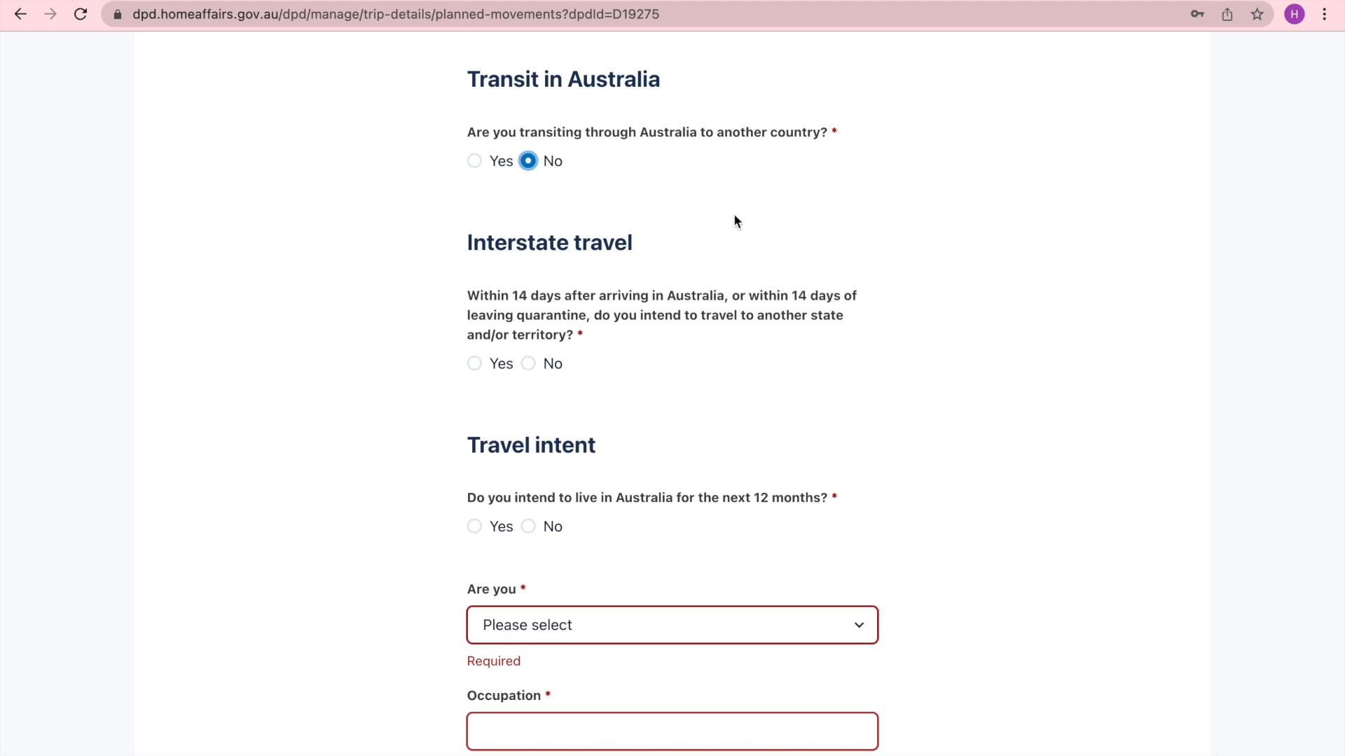
click(474, 161)
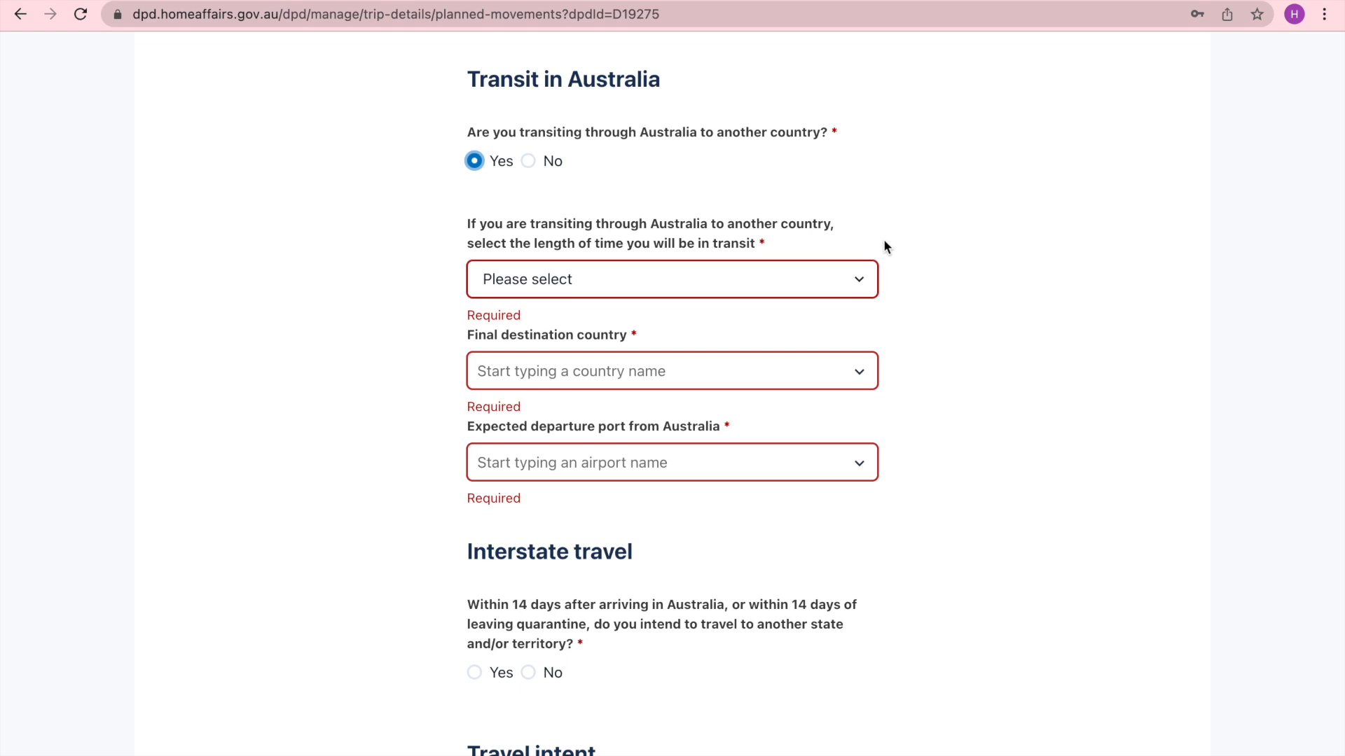
- Open the transit length, final destination country and departure port lists to review their options without choosing any
click(860, 277)
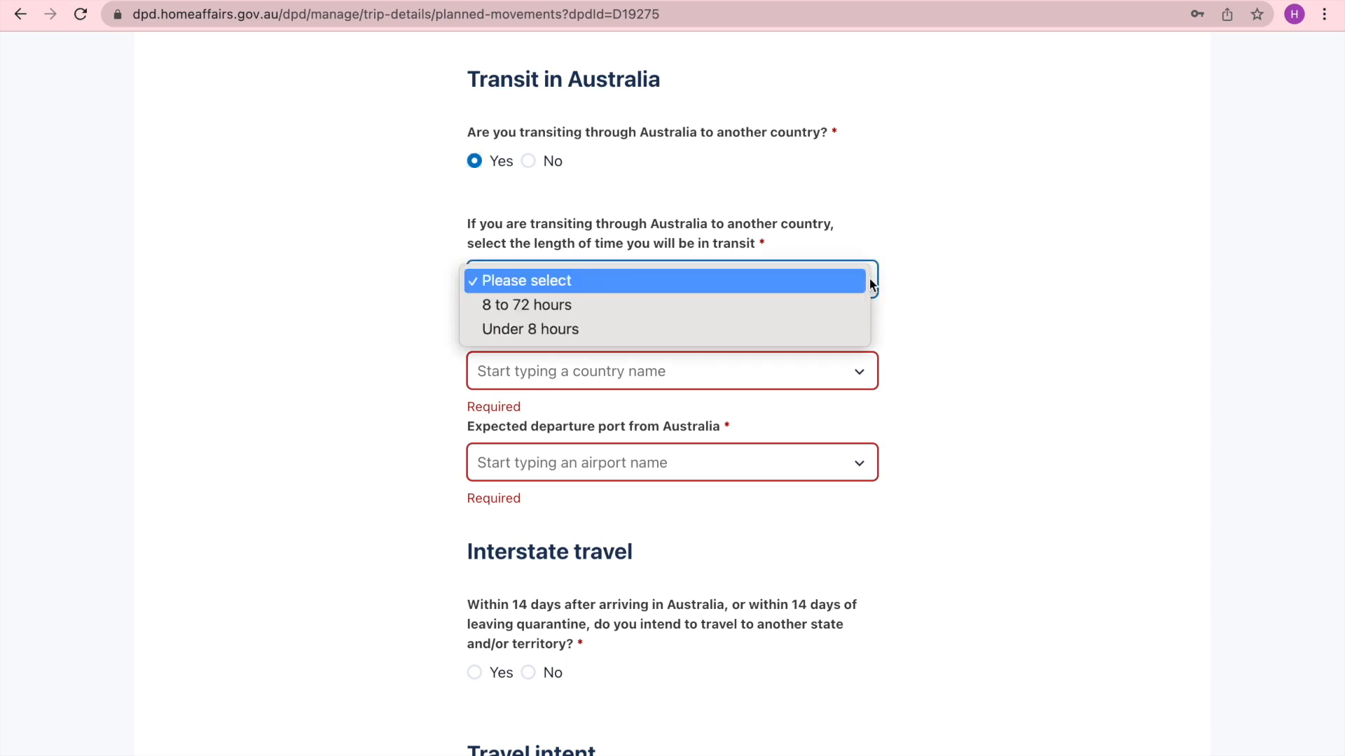
click(939, 316)
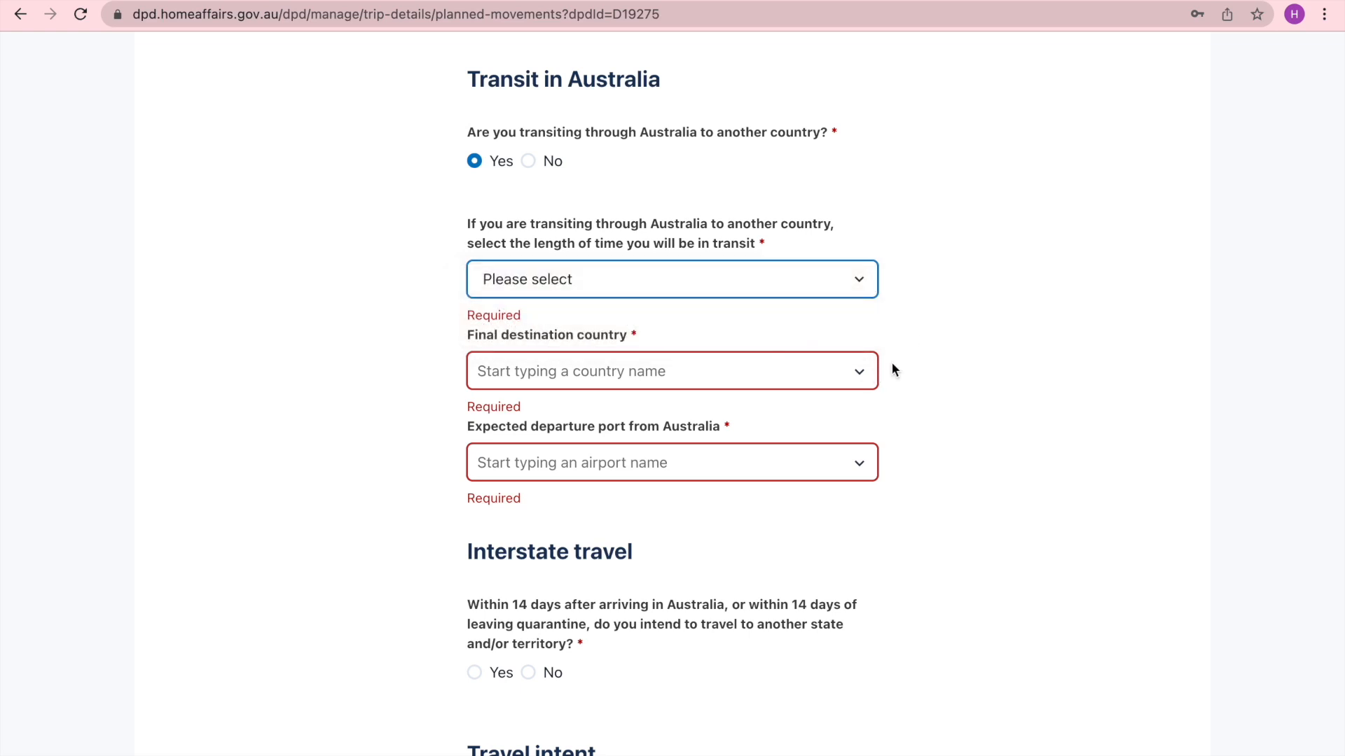
click(869, 375)
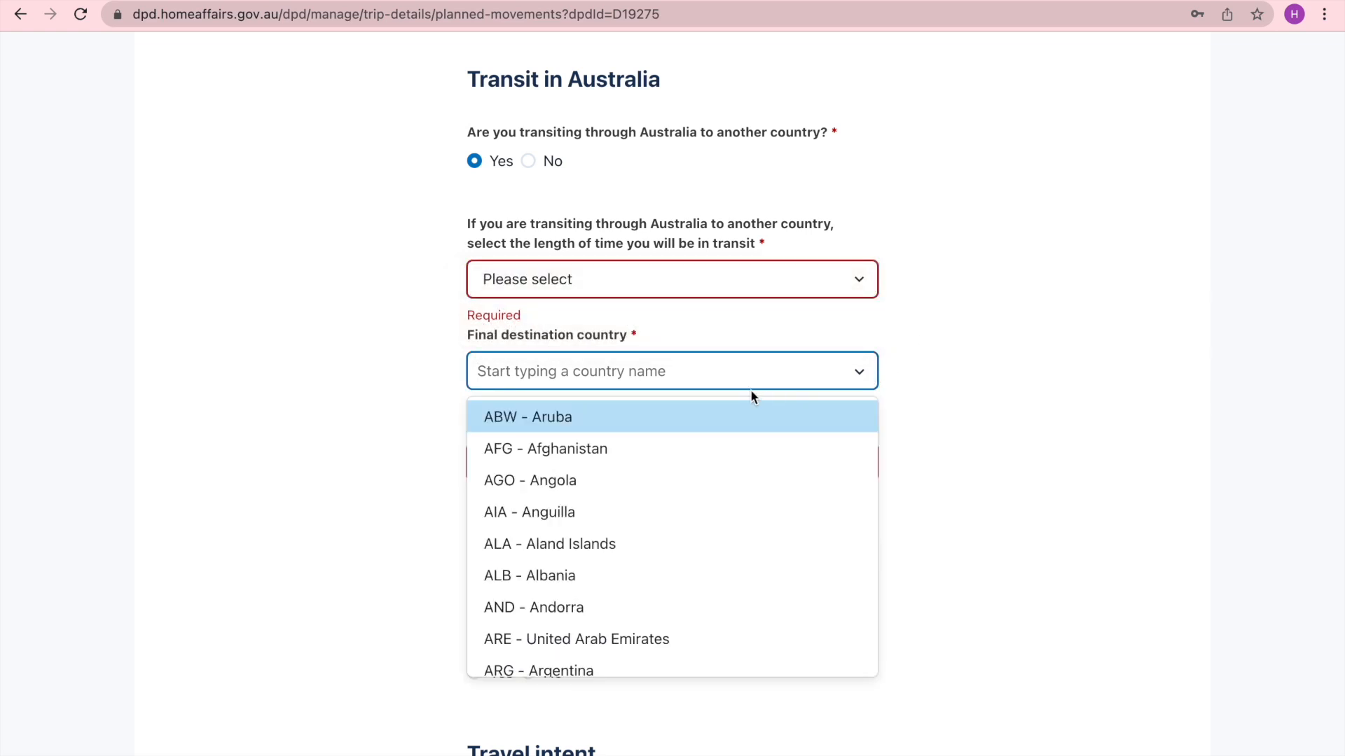
click(1006, 423)
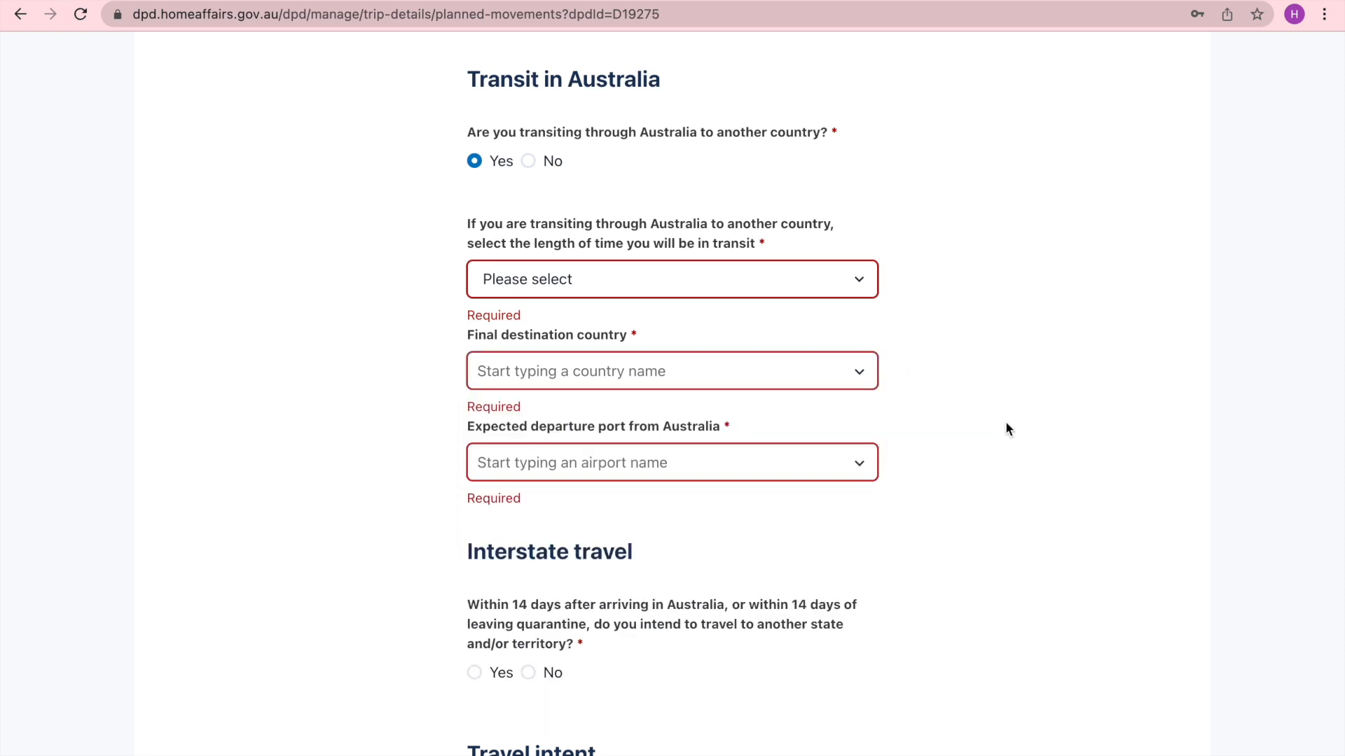
scroll(978, 440, down, 1)
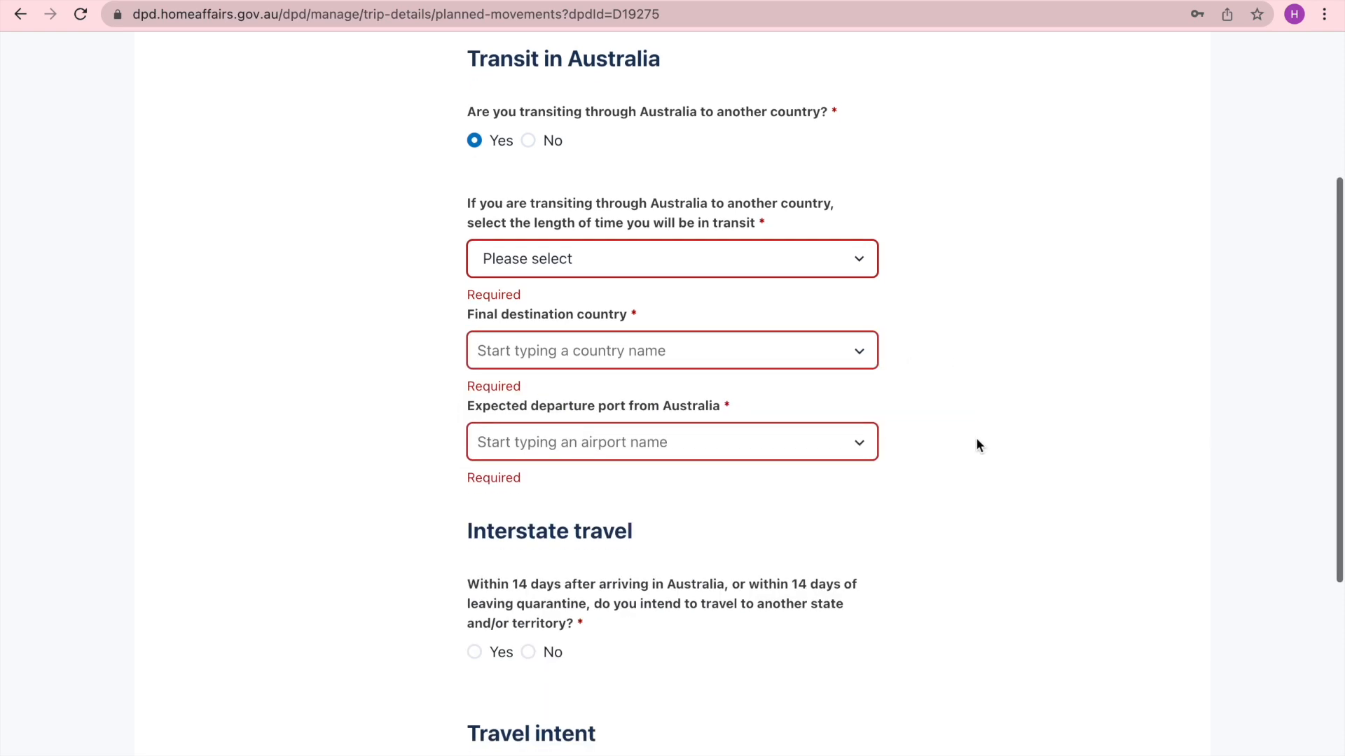
click(863, 441)
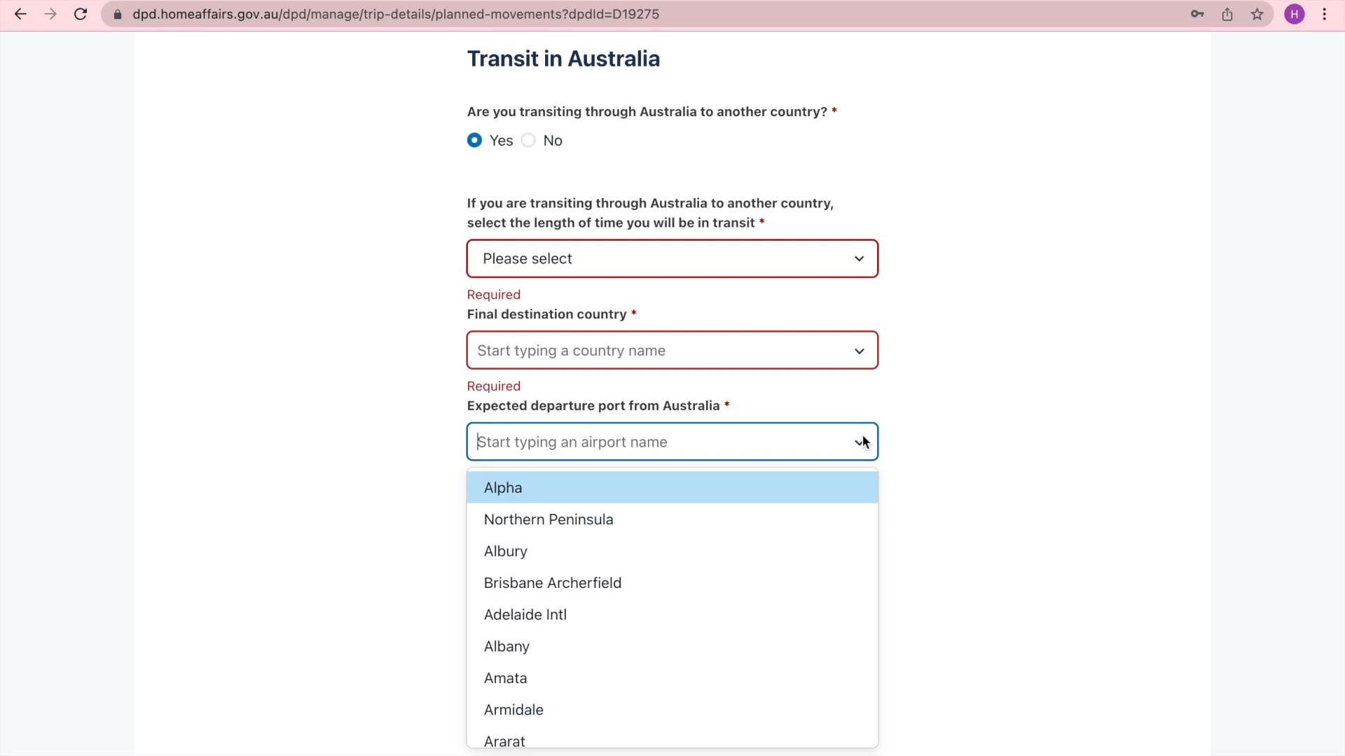
click(1066, 477)
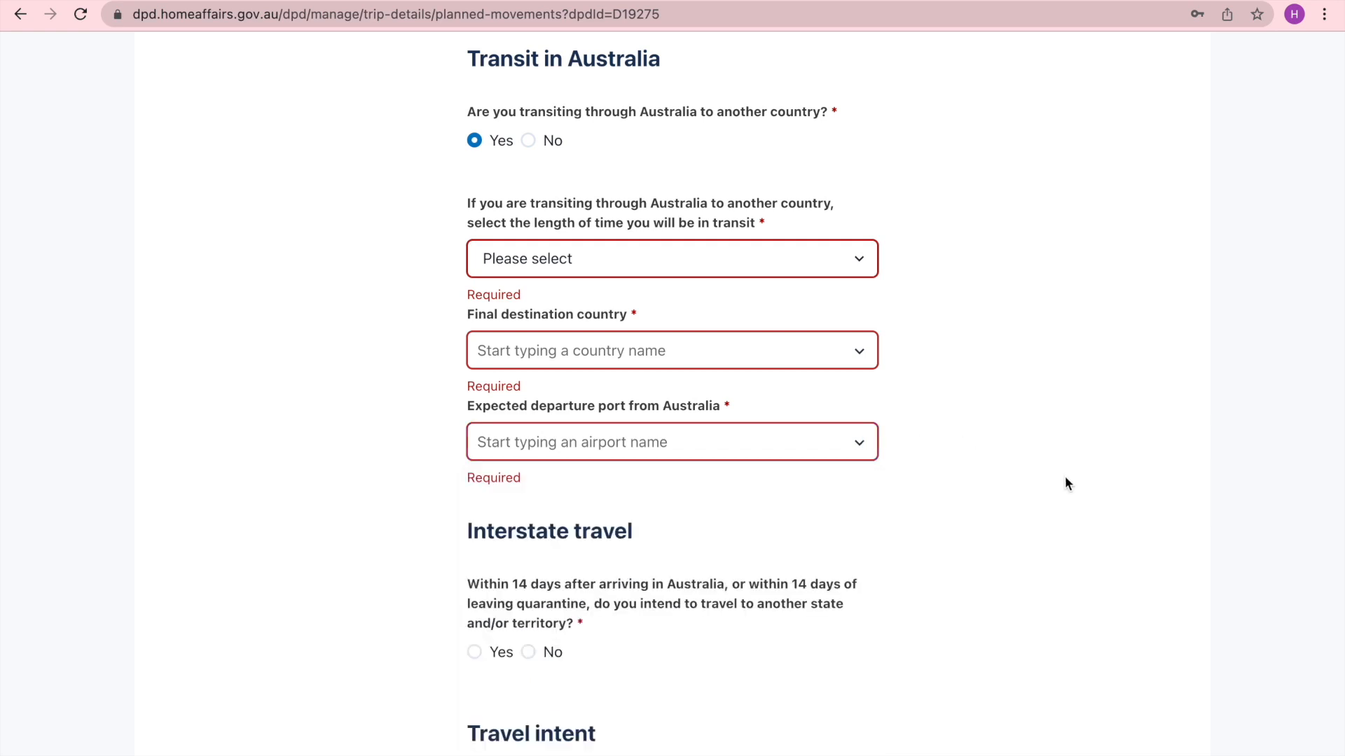
- Answer No to transiting through Australia and No to interstate travel within 14 days of arrival
scroll(1077, 325, up, 1)
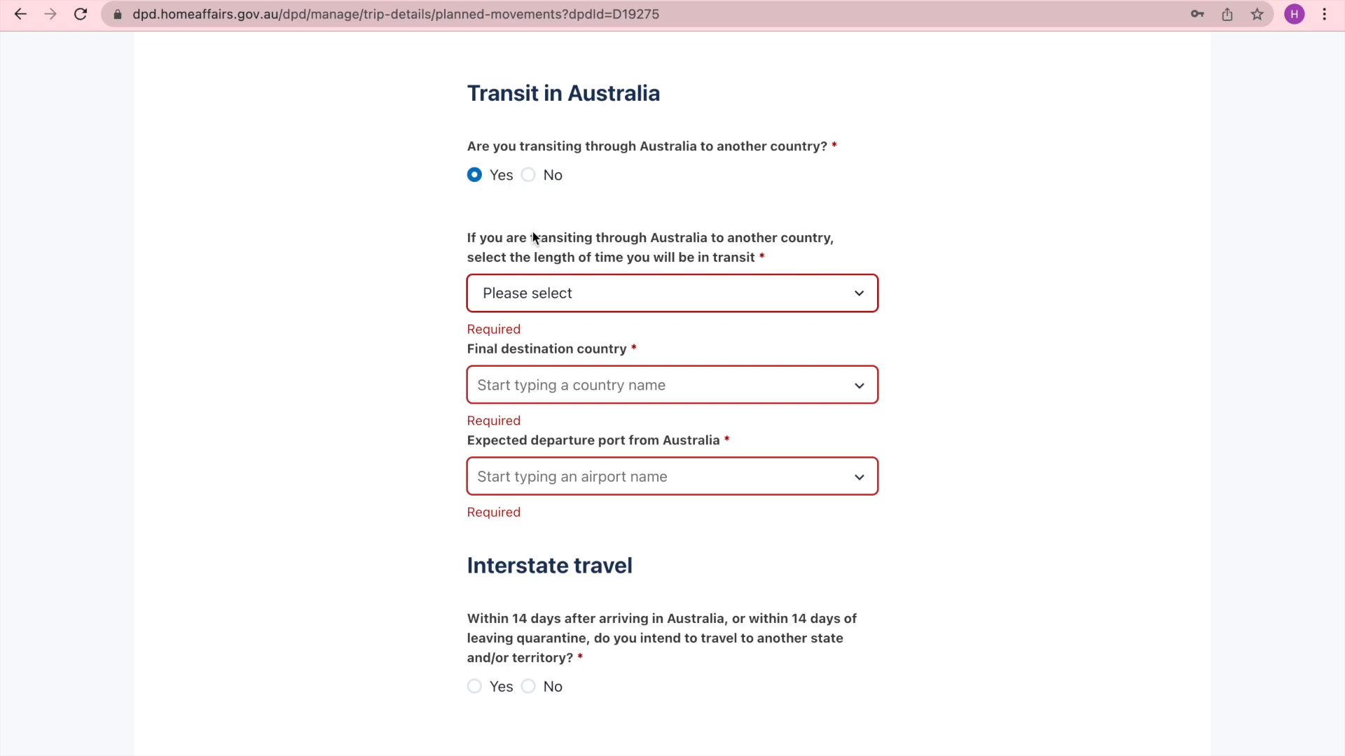
click(527, 175)
scroll(883, 448, down, 2)
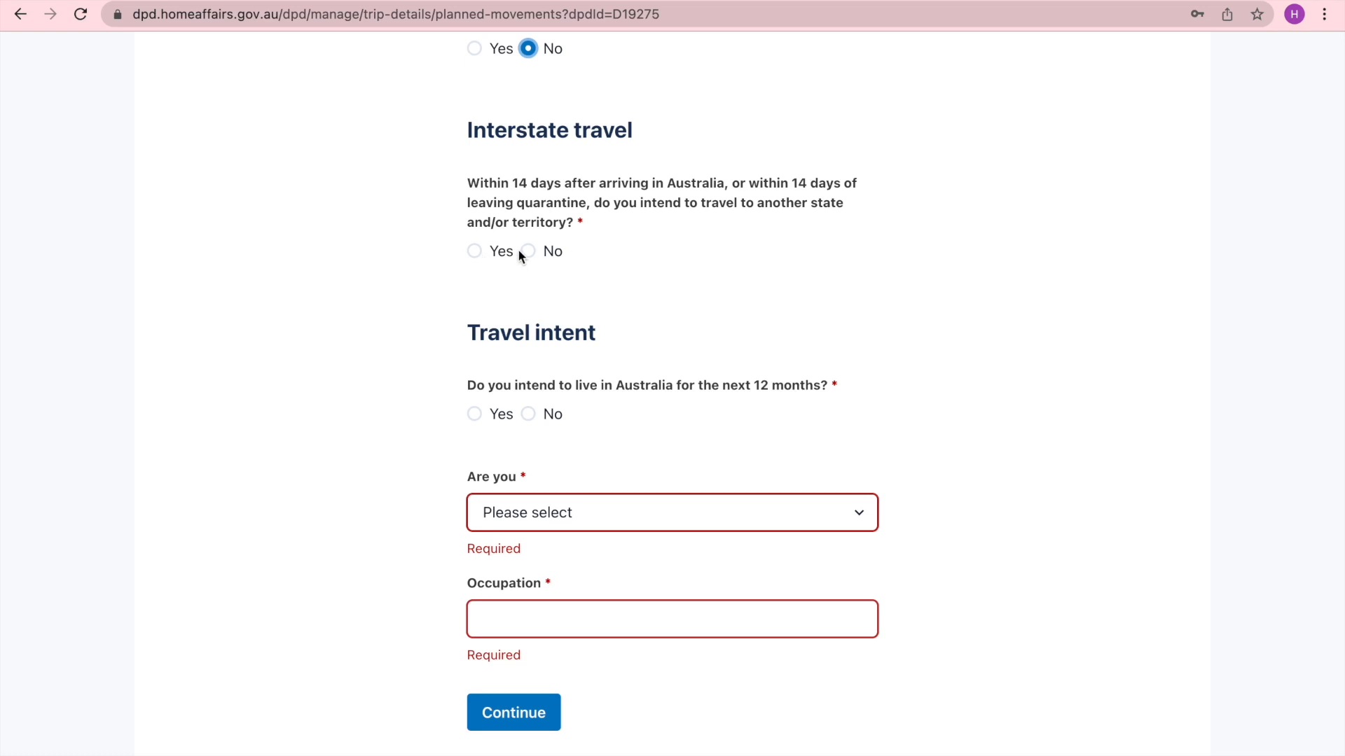
click(475, 251)
scroll(446, 244, down, 1)
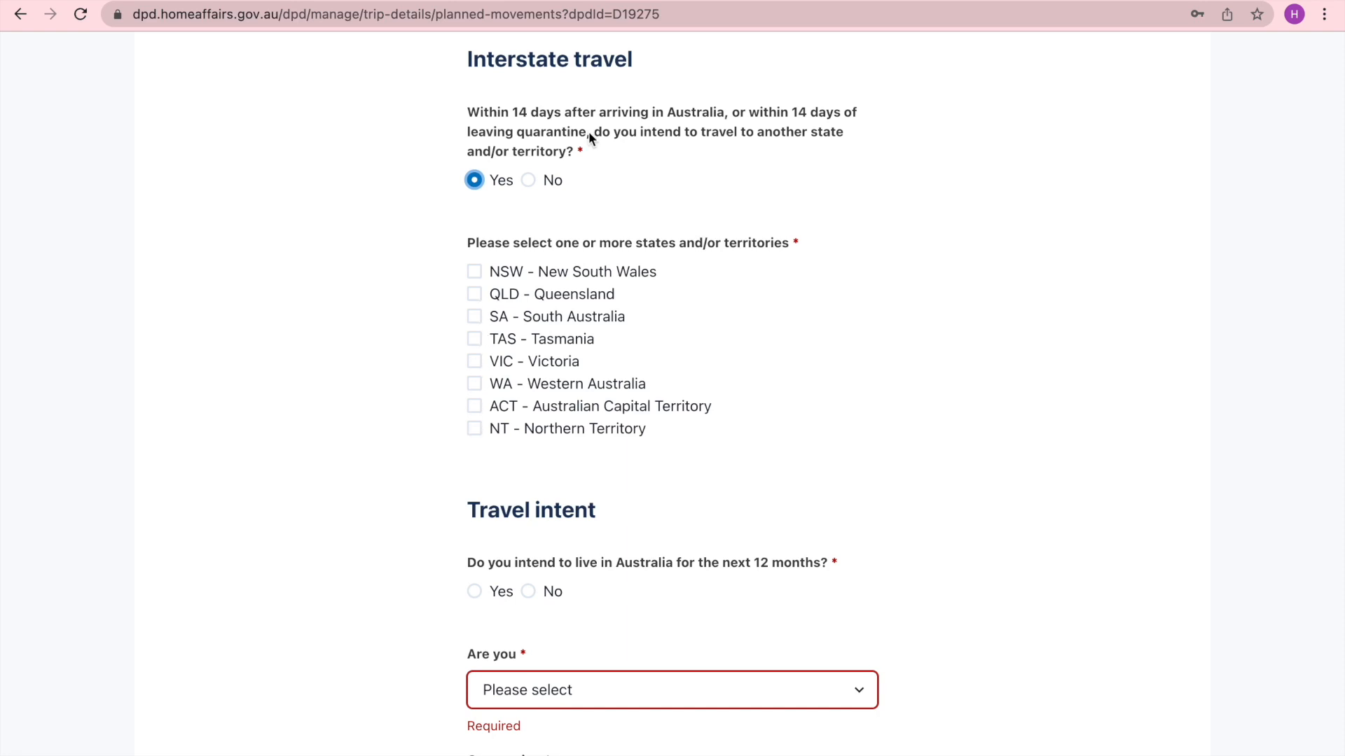
click(530, 181)
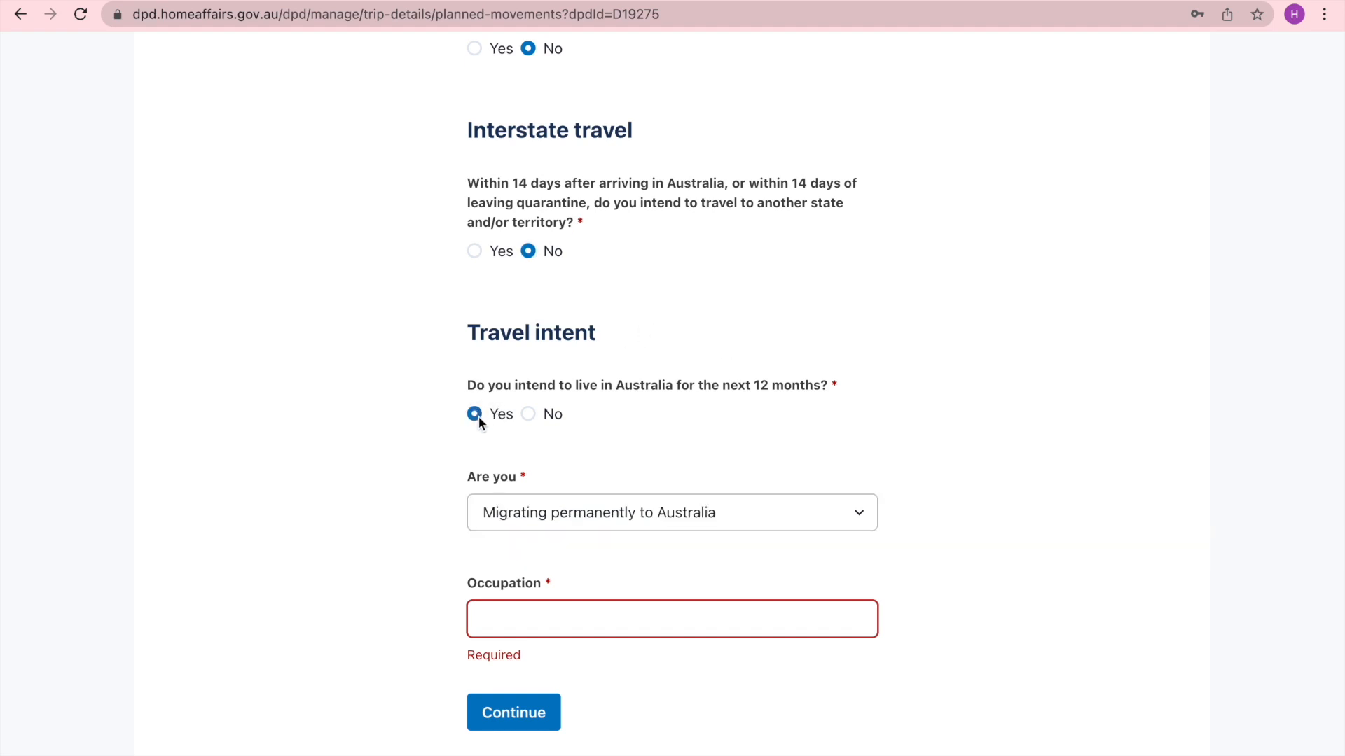
- Set the traveller type to Visitor or temporary entrant
click(865, 512)
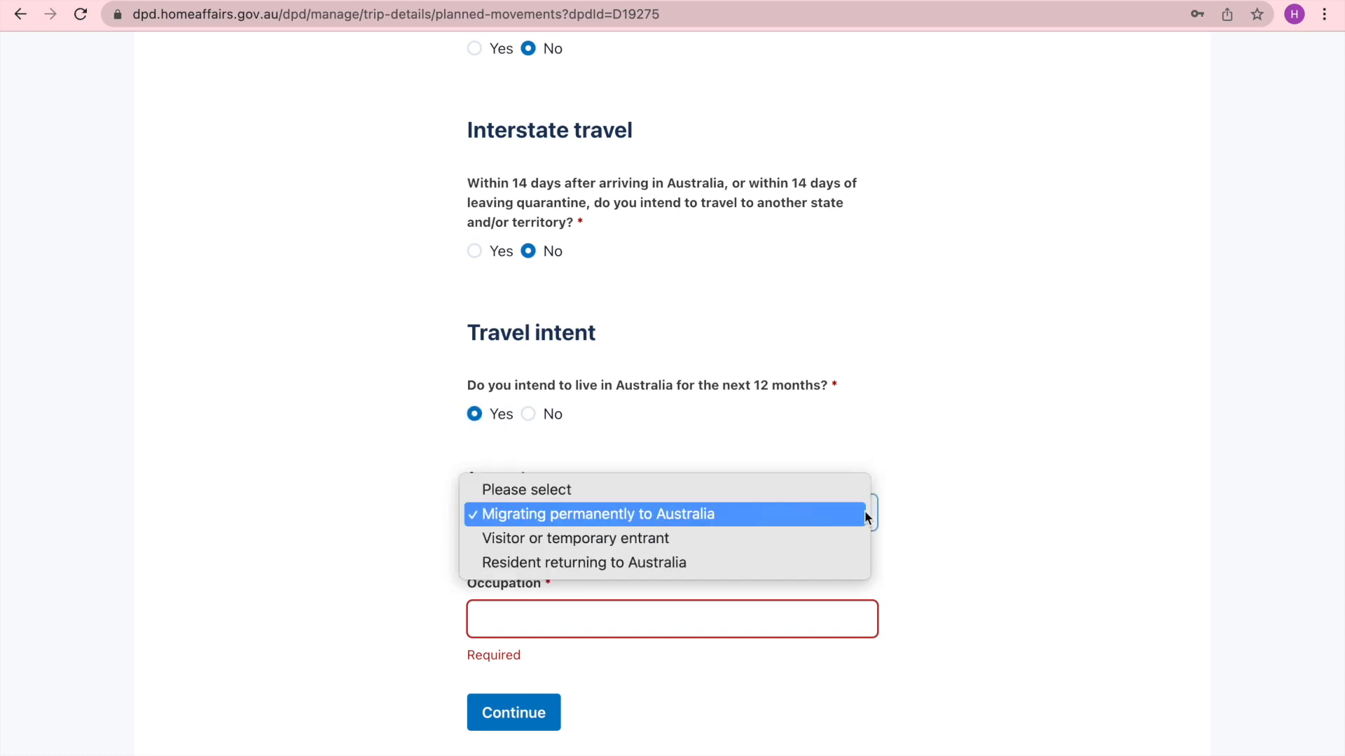
click(749, 514)
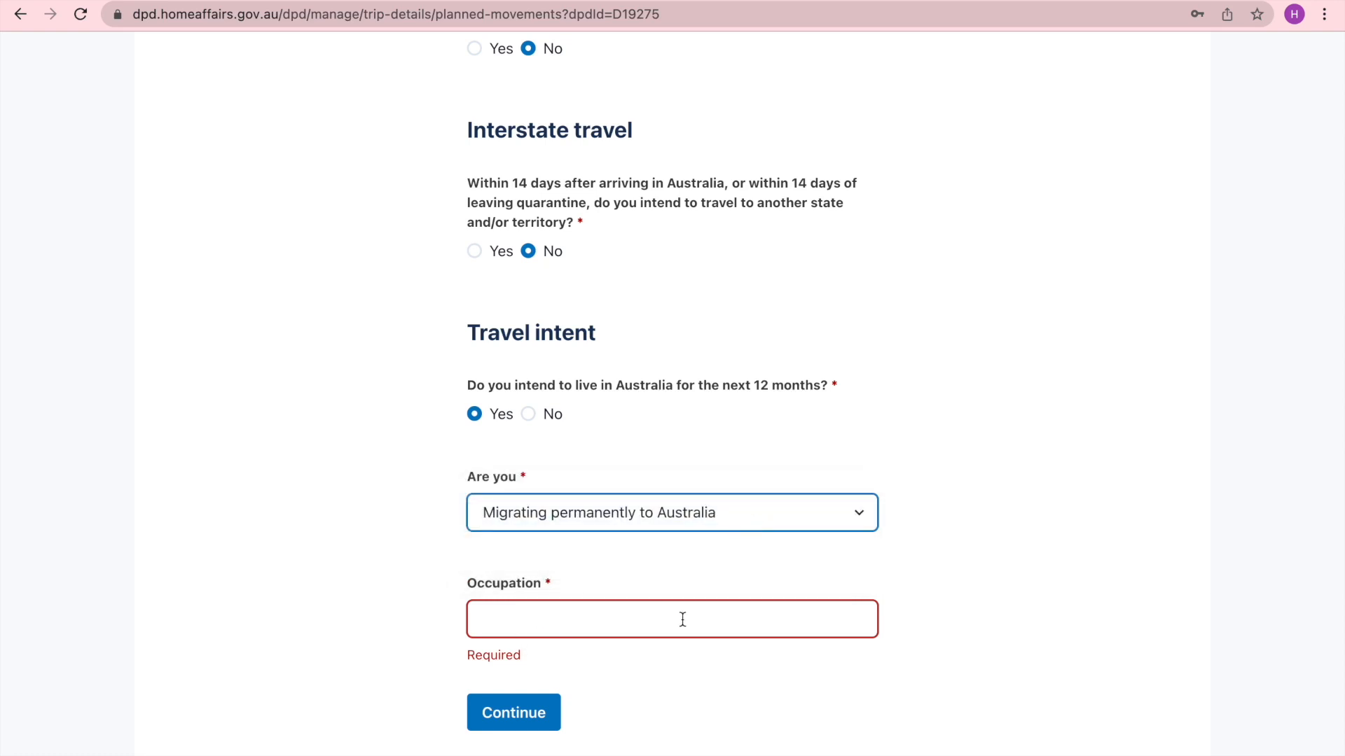
click(545, 630)
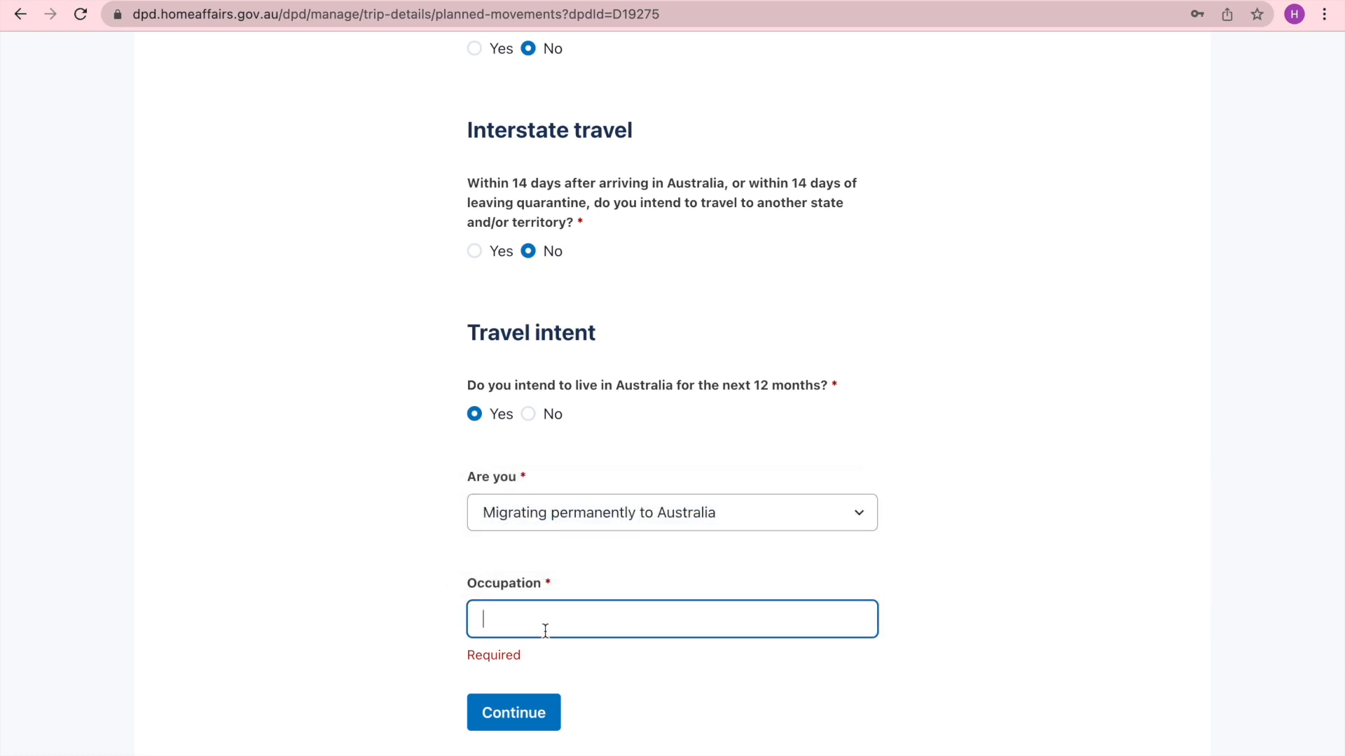
click(852, 506)
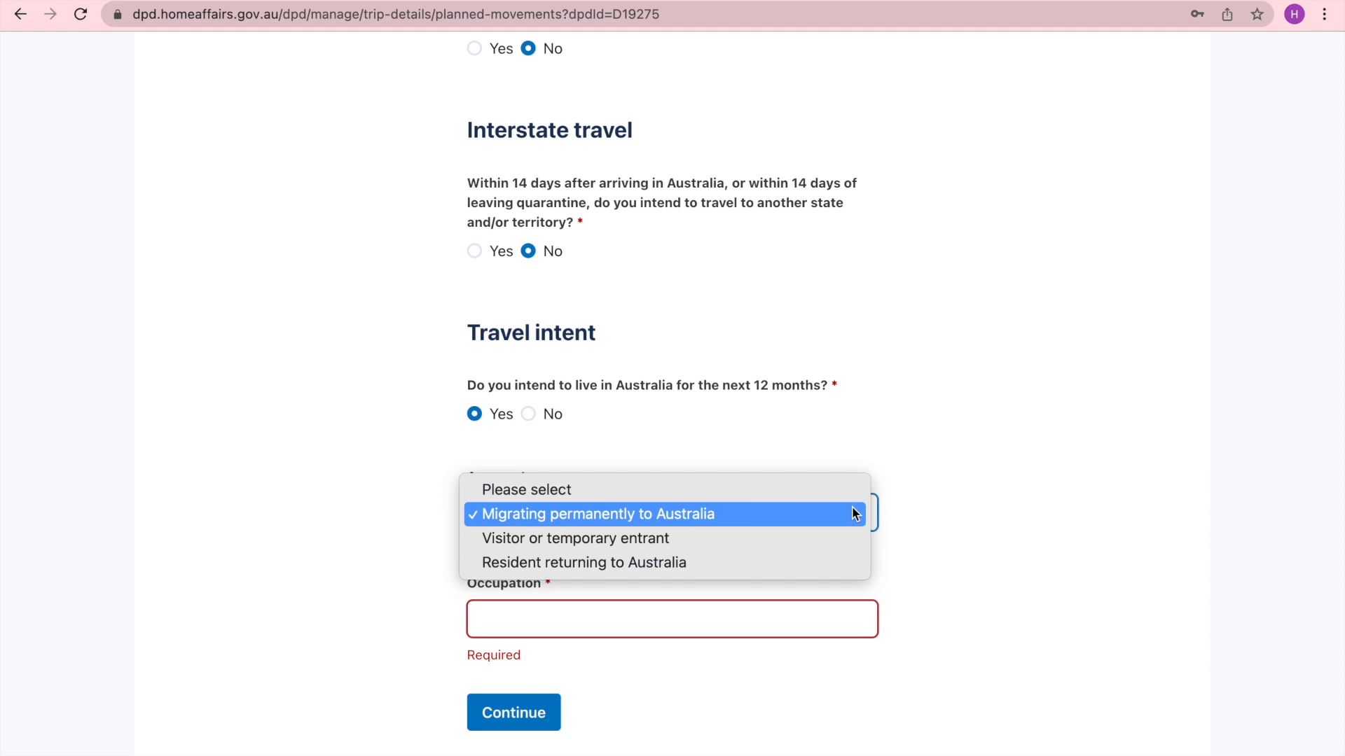
click(788, 543)
- Review the length-of-stay unit, country of residence and main travel reason options for visitors without choosing any
scroll(865, 562, down, 2)
scroll(864, 562, down, 5)
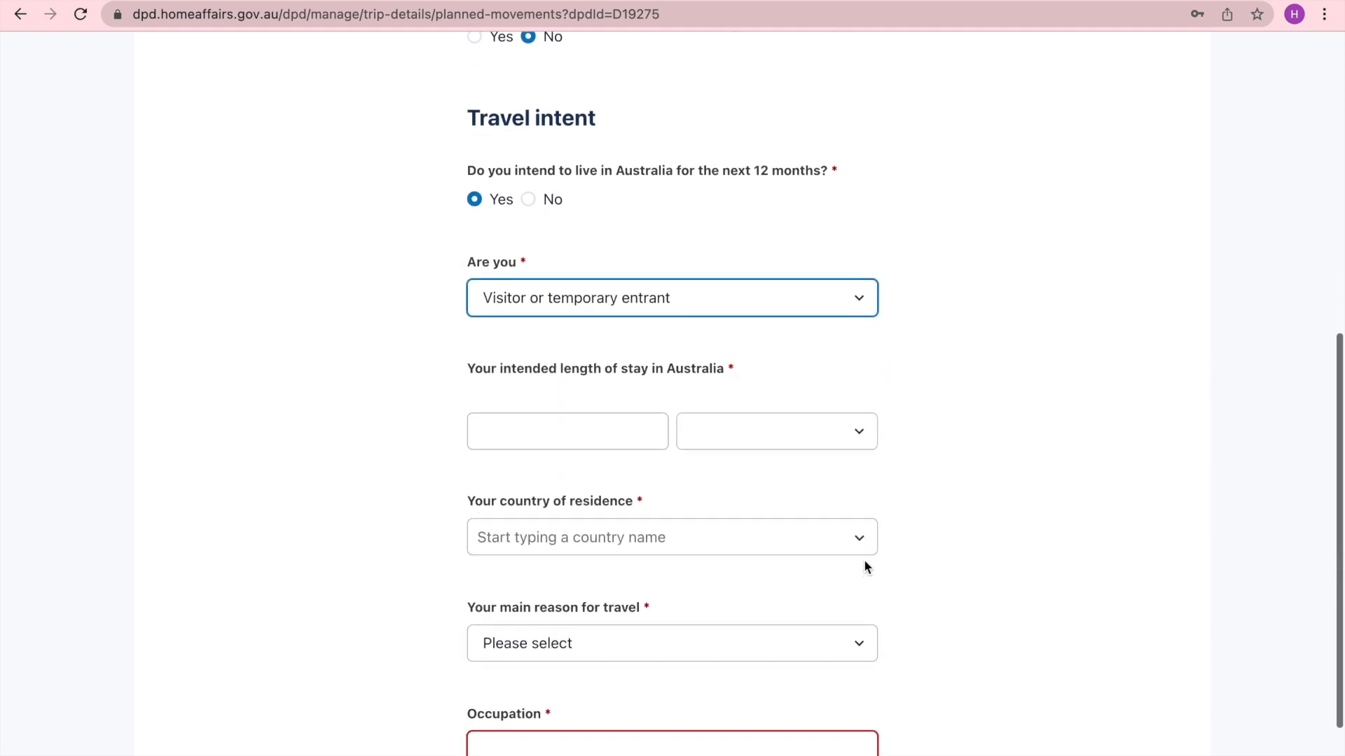
scroll(864, 563, up, 1)
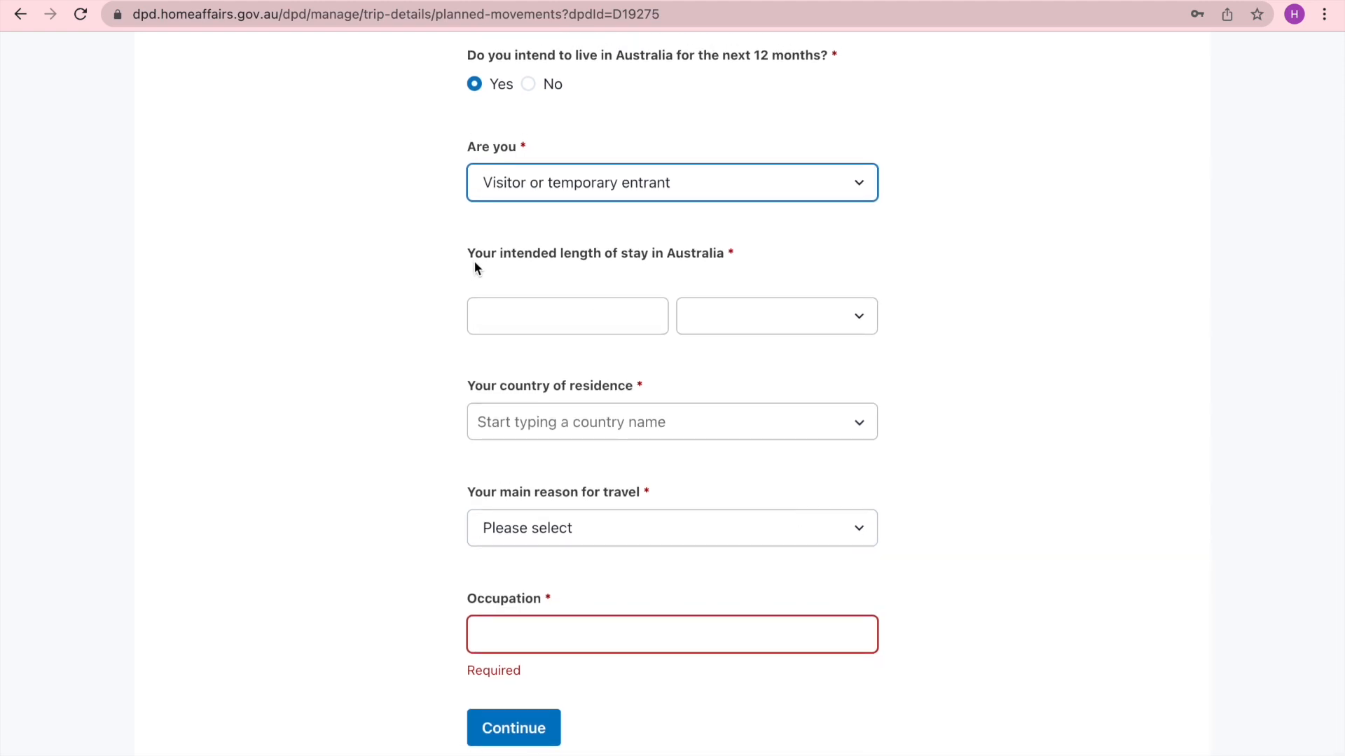
click(860, 318)
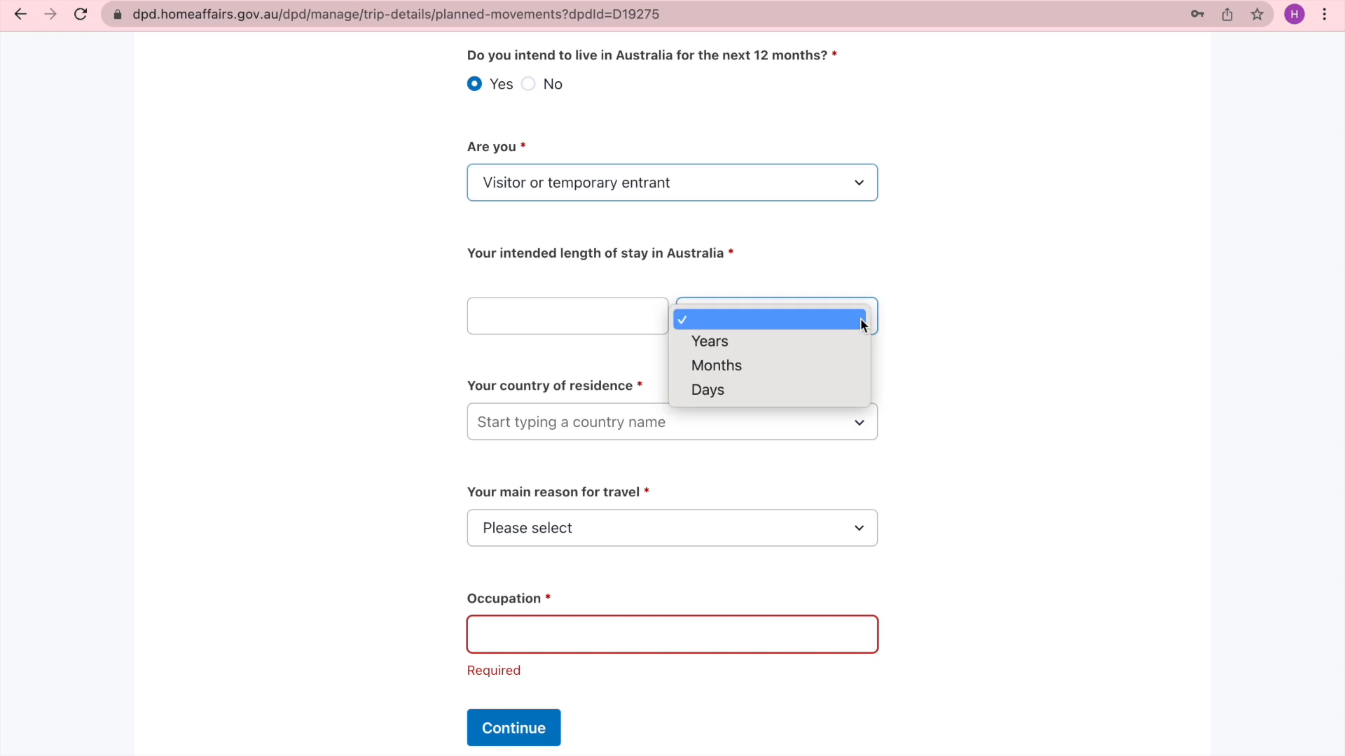
click(943, 318)
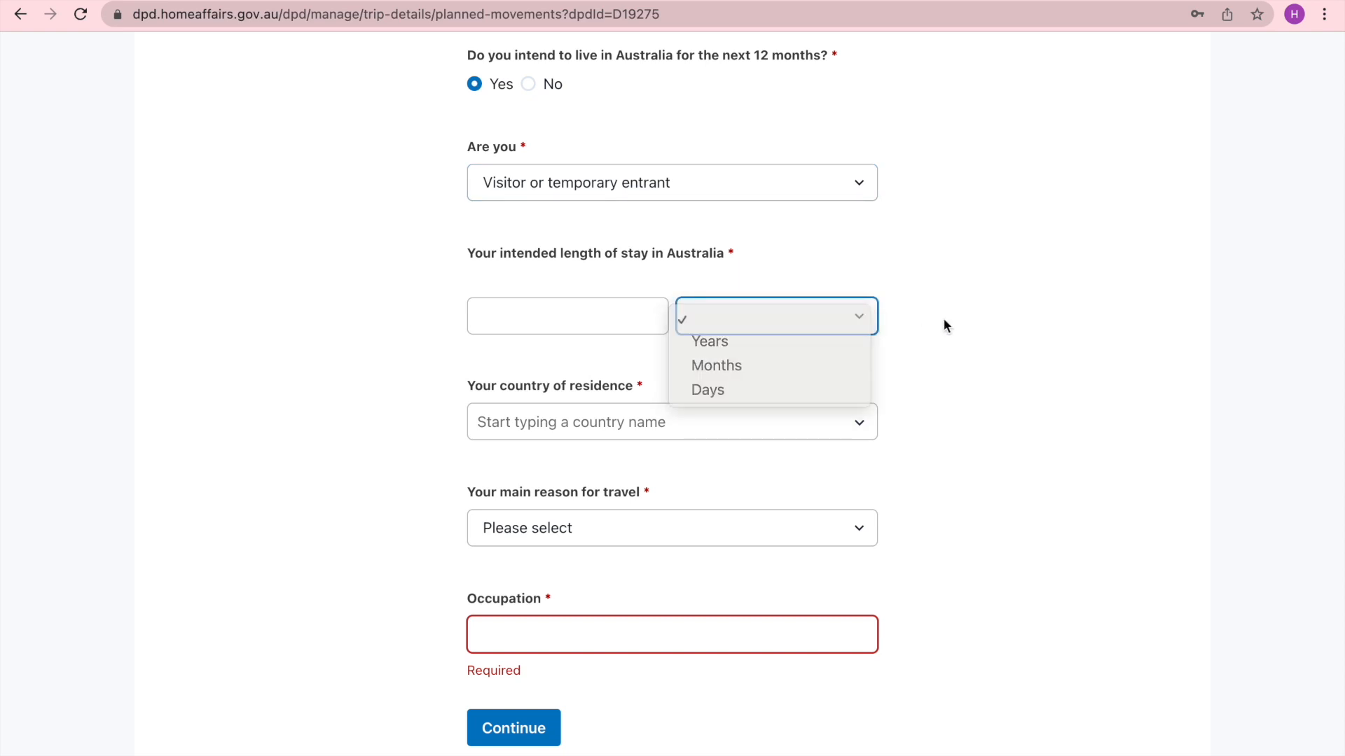
click(838, 308)
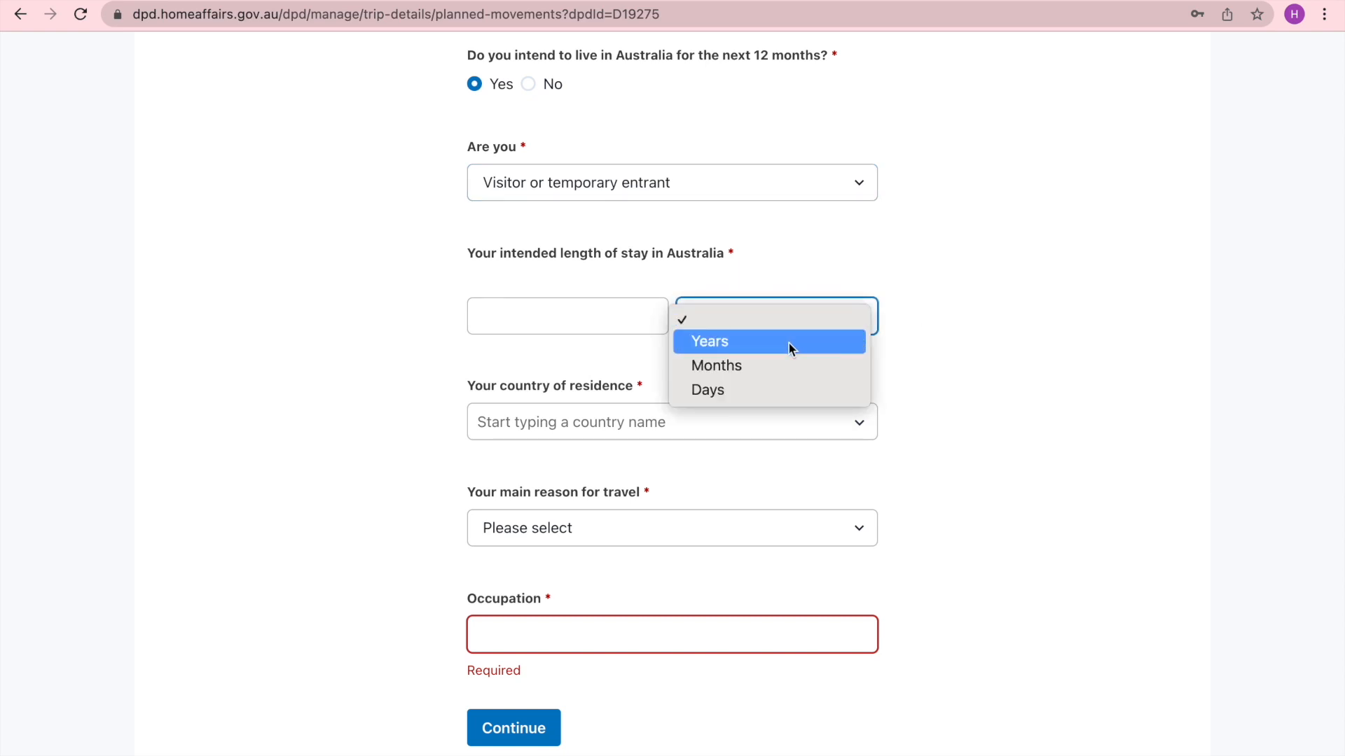
click(970, 427)
click(862, 432)
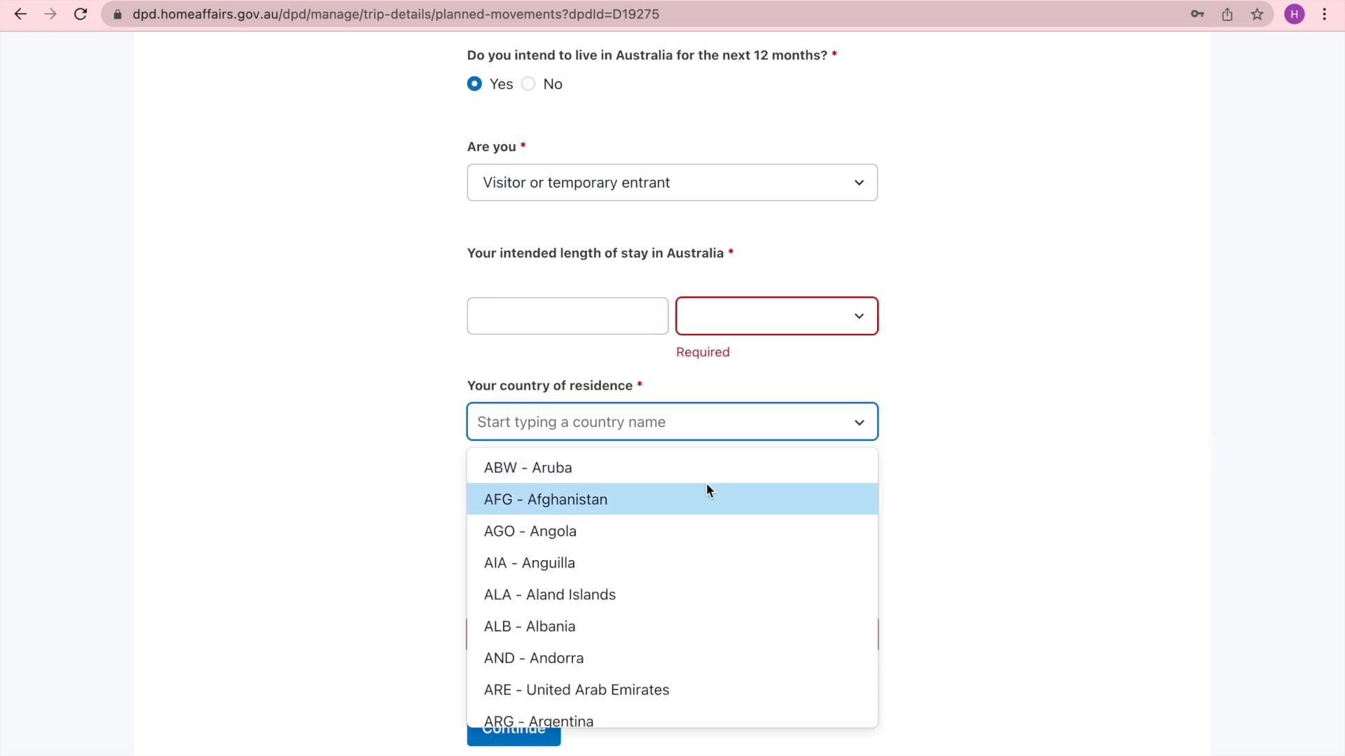
click(1017, 397)
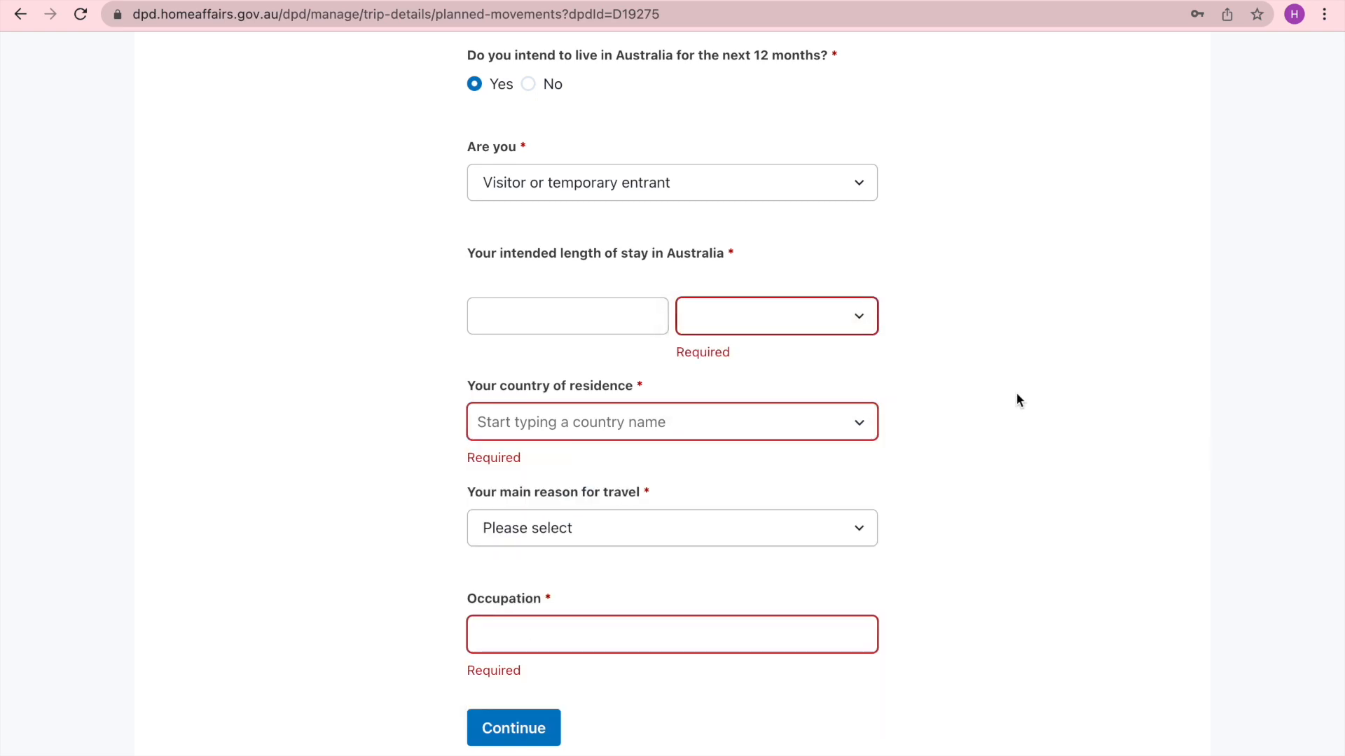
click(873, 531)
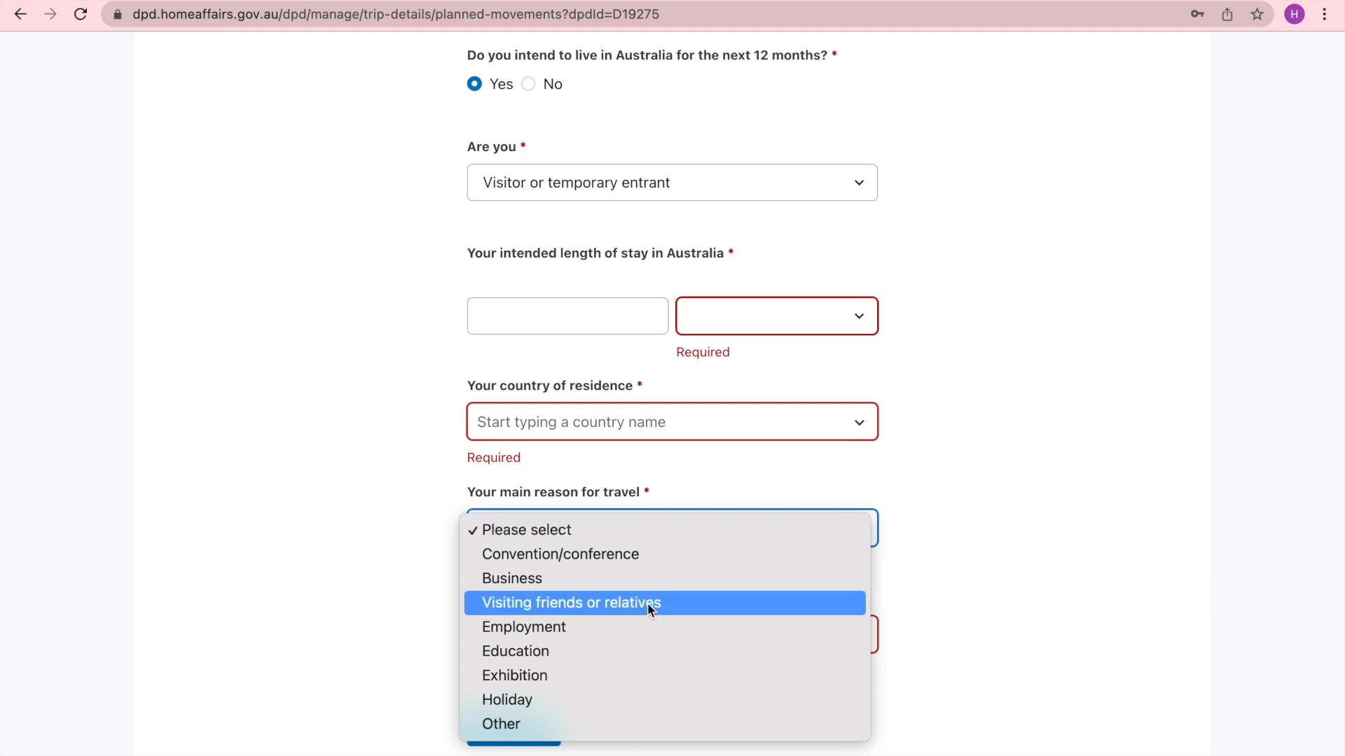
click(935, 600)
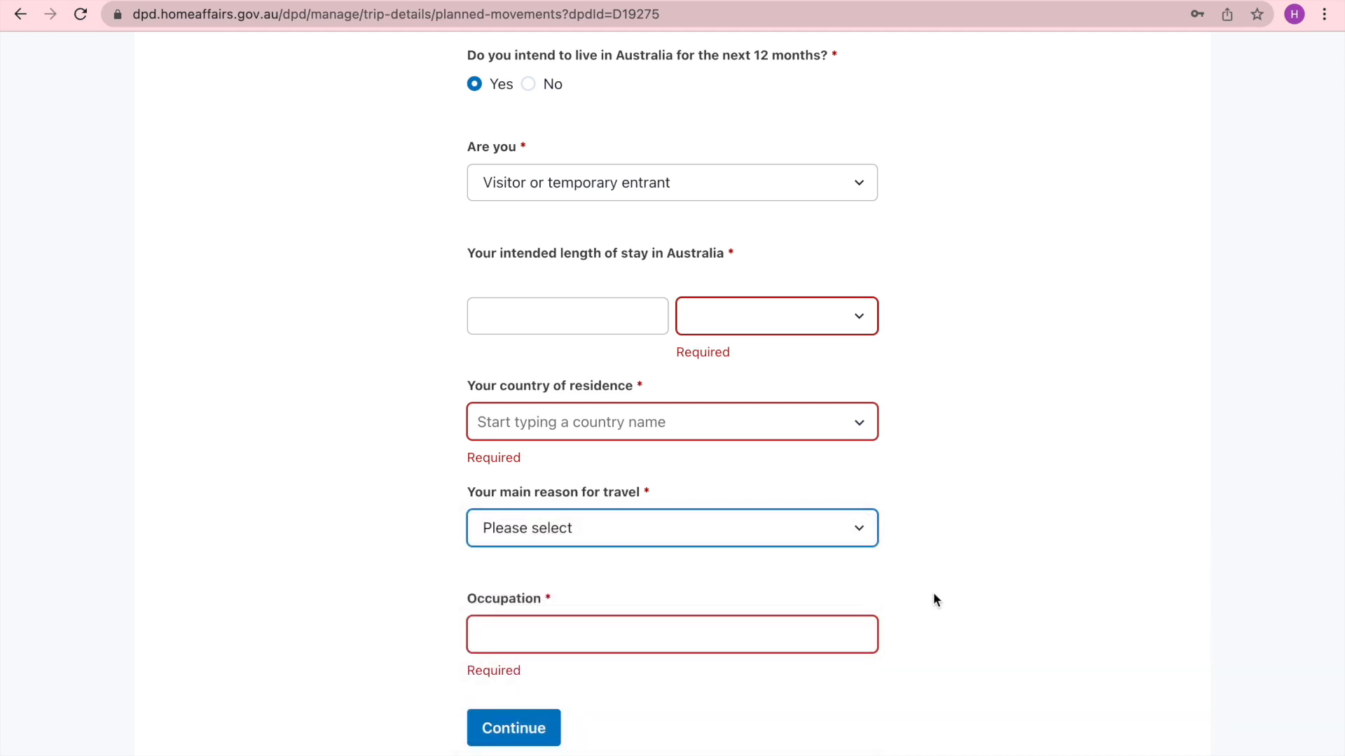
- Set the traveller type to Resident returning to Australia and review the most-time-abroad country and travel reason lists
scroll(910, 552, up, 1)
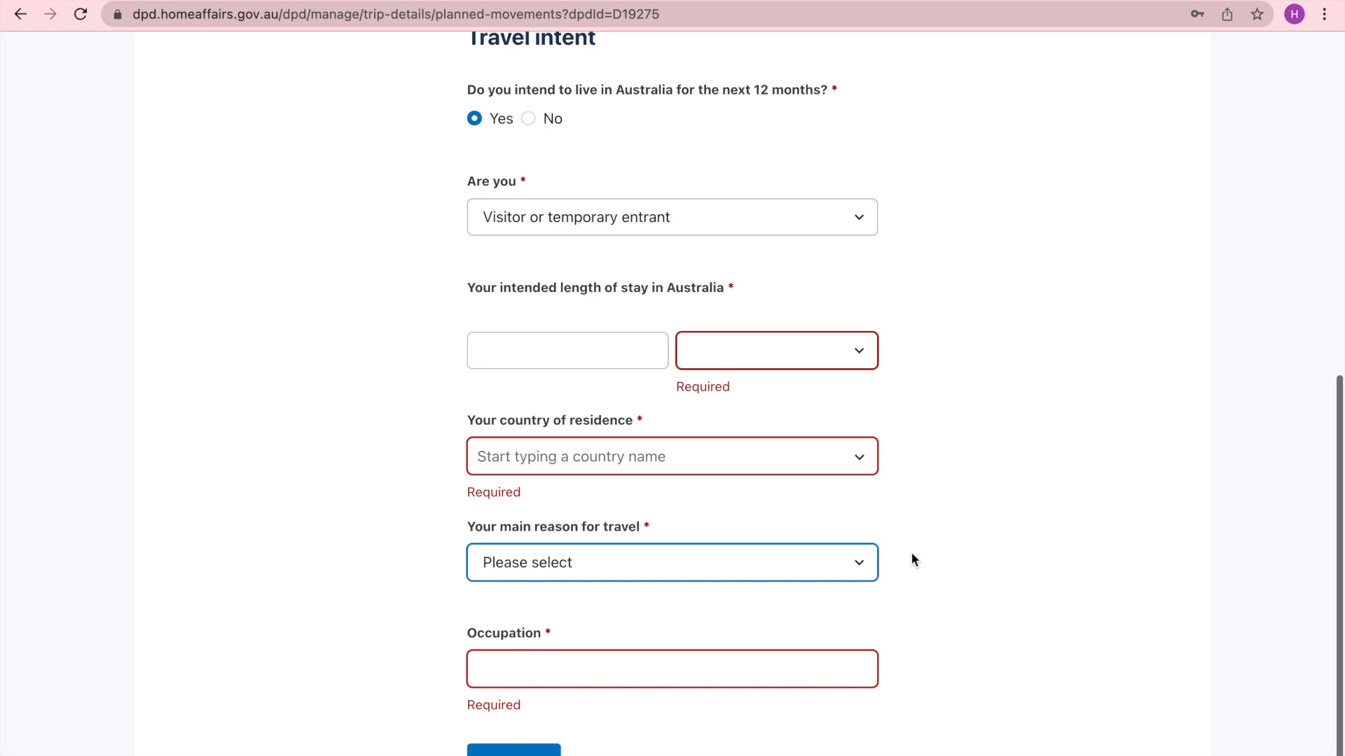
scroll(914, 224, up, 1)
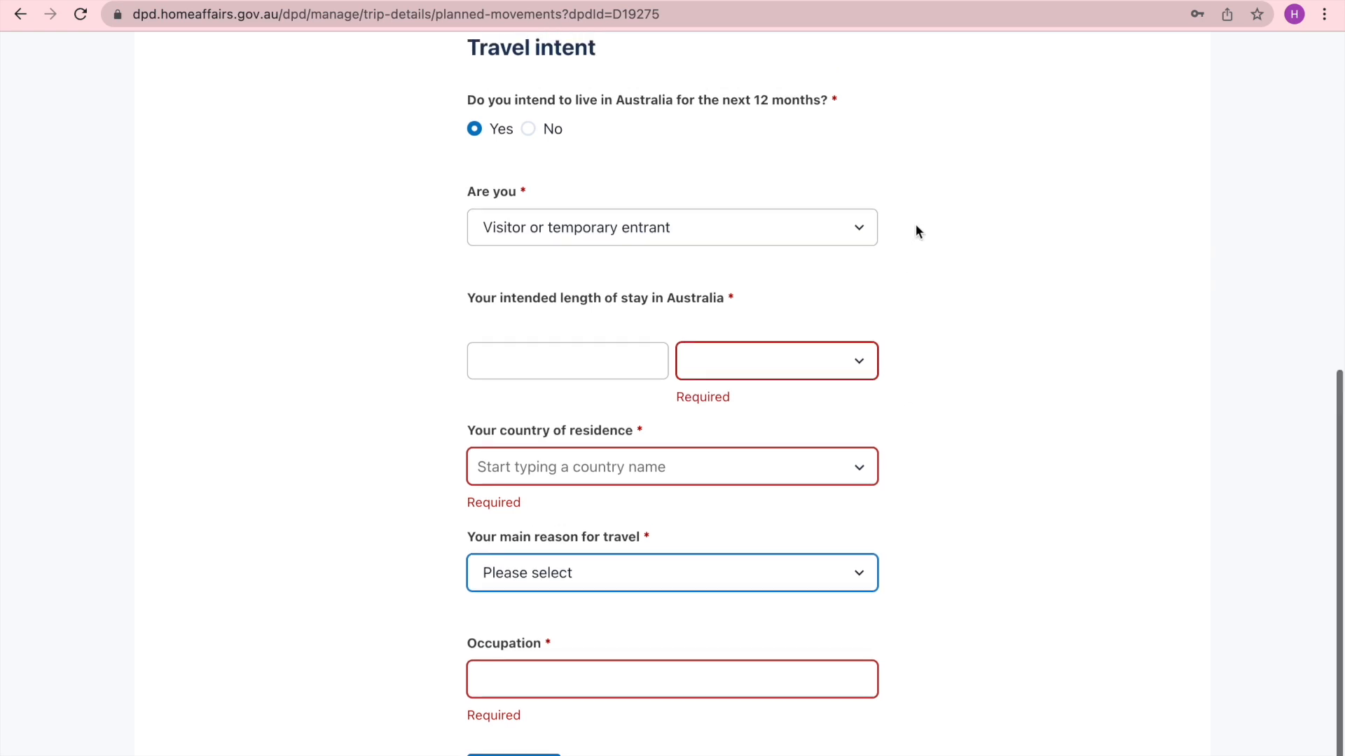
click(856, 238)
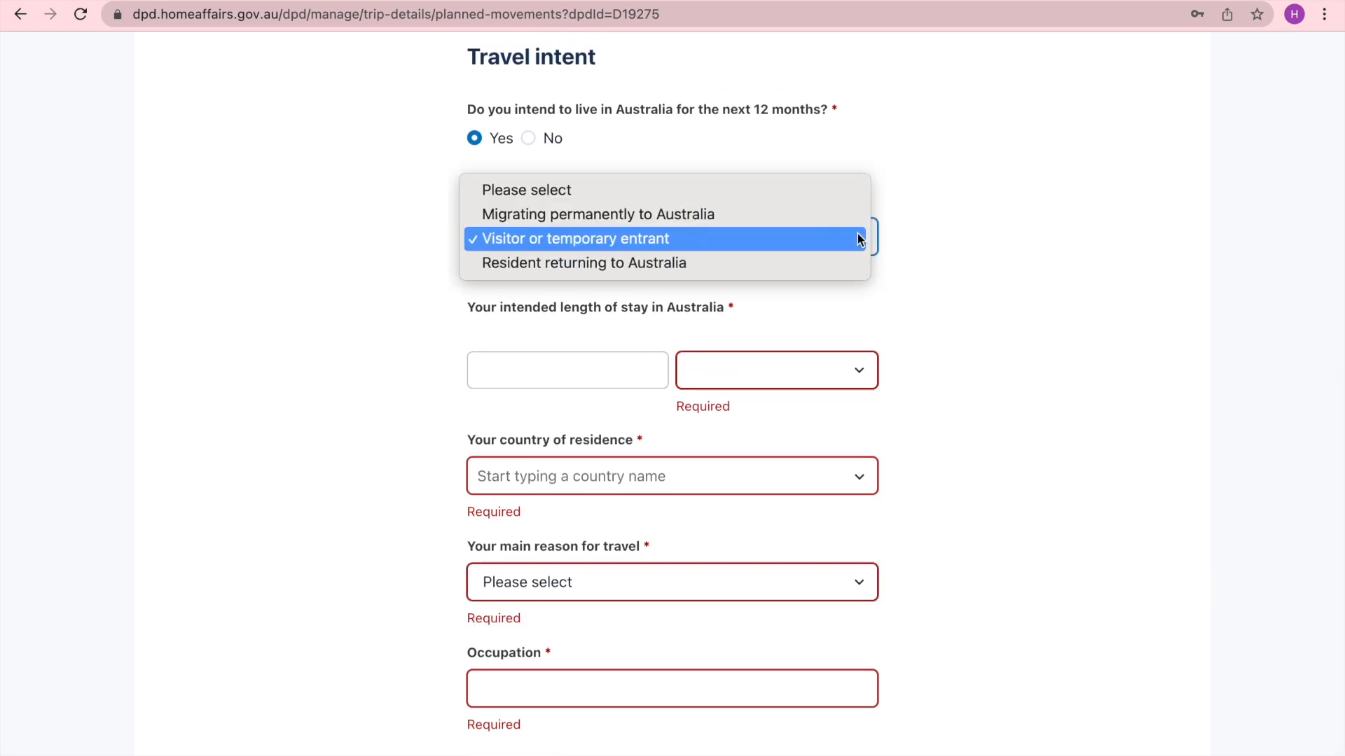
click(827, 265)
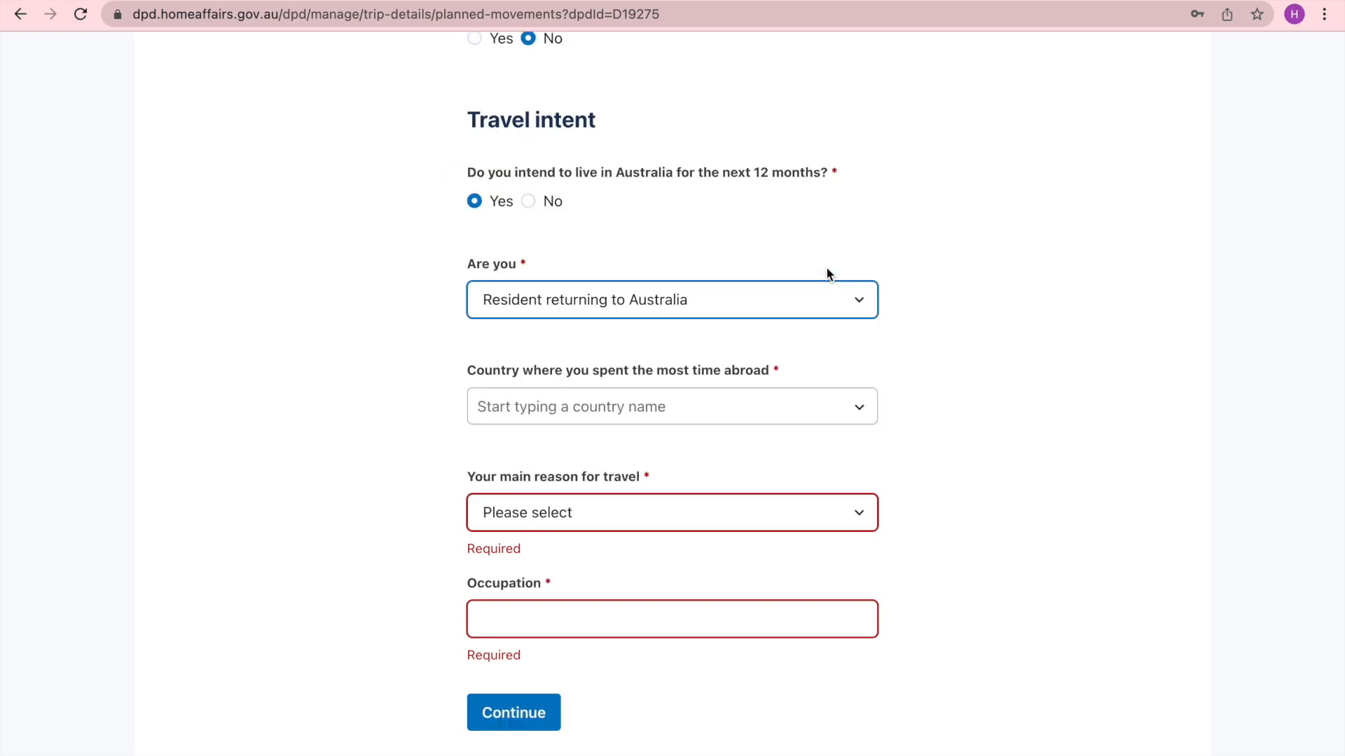
click(865, 408)
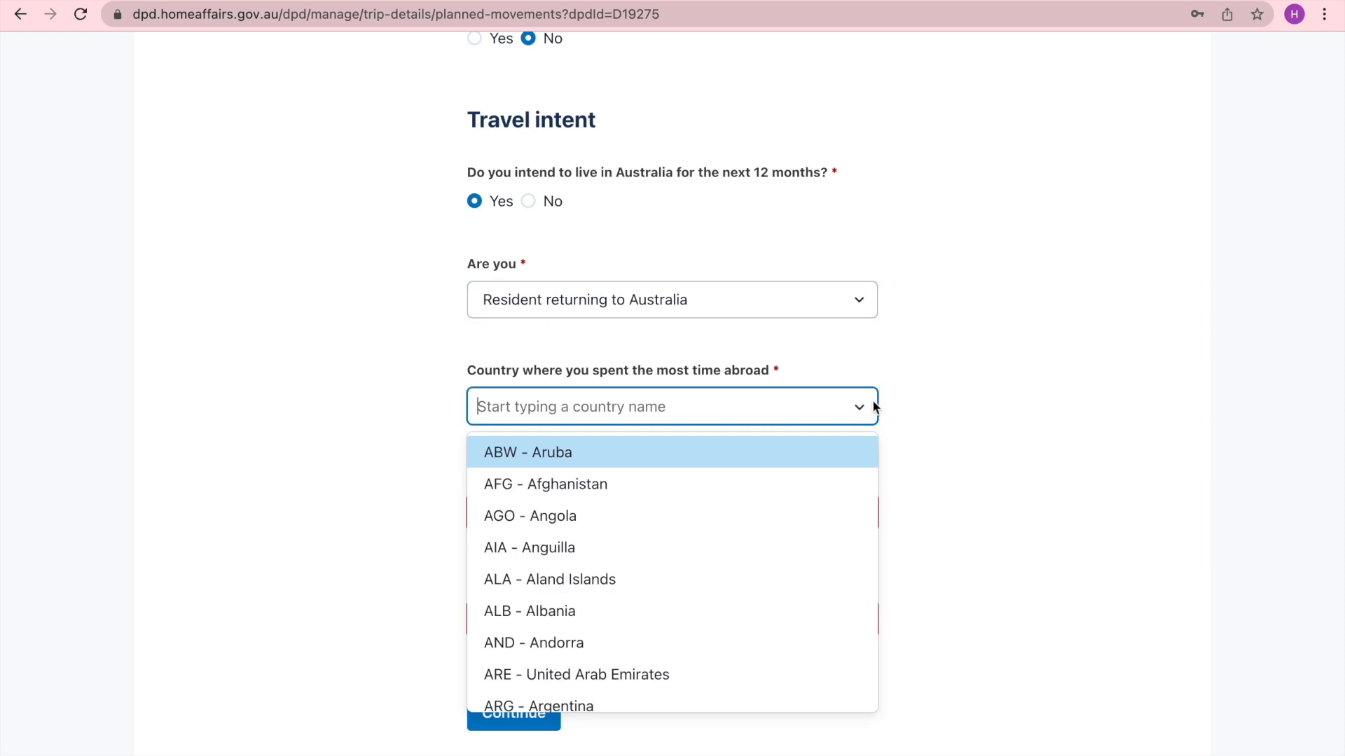
click(929, 403)
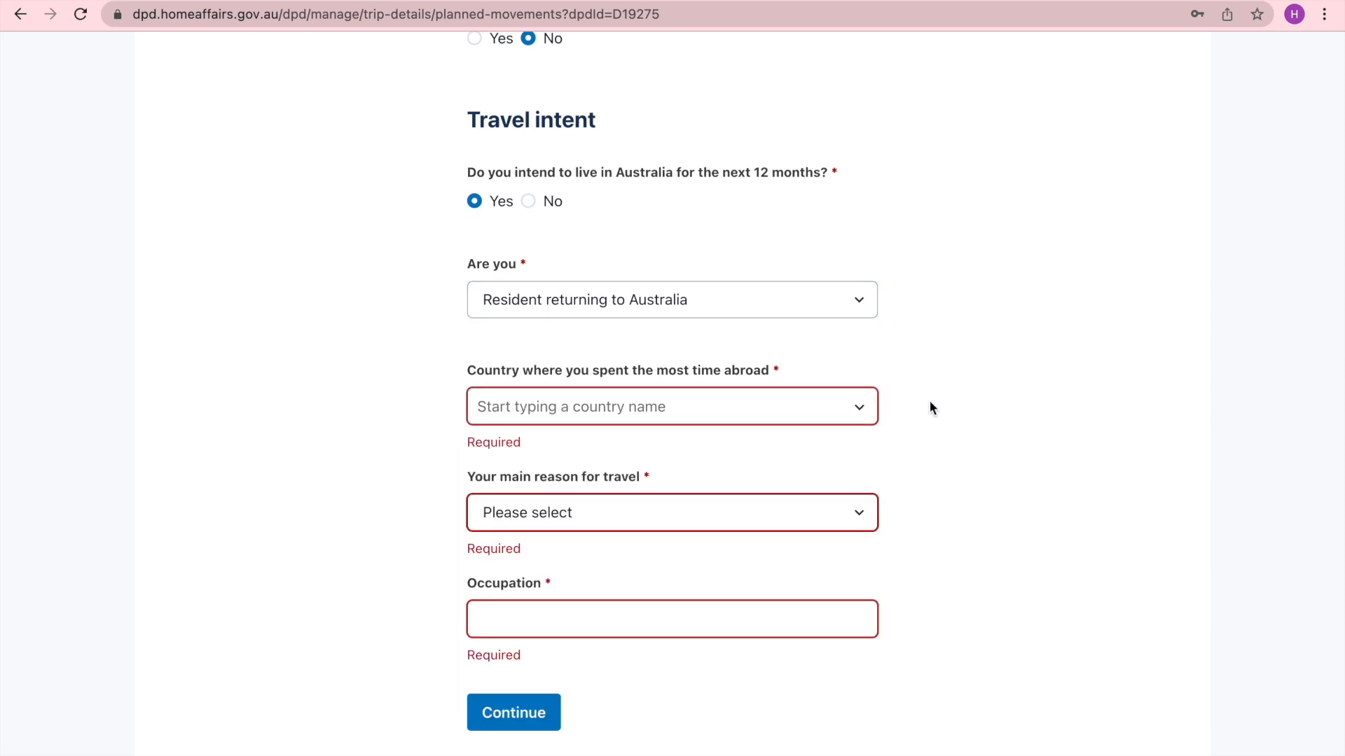
click(863, 516)
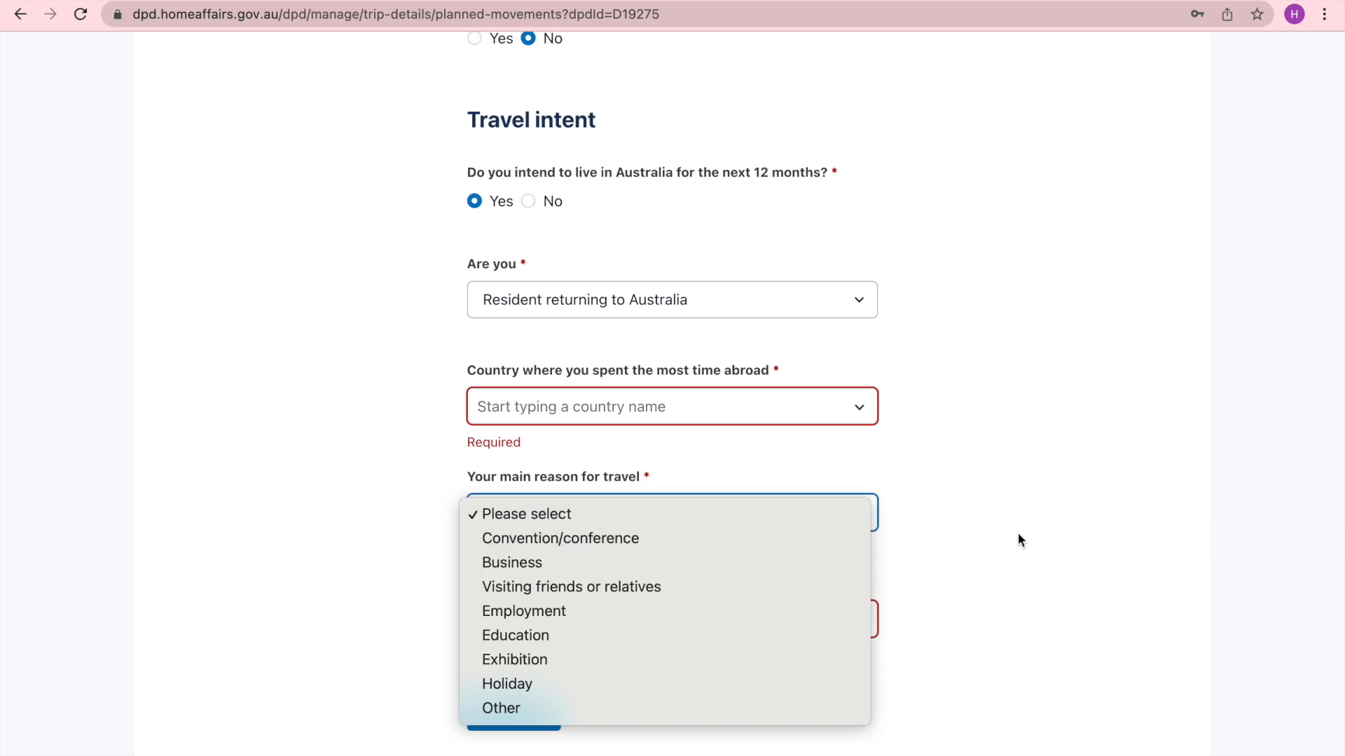
click(996, 520)
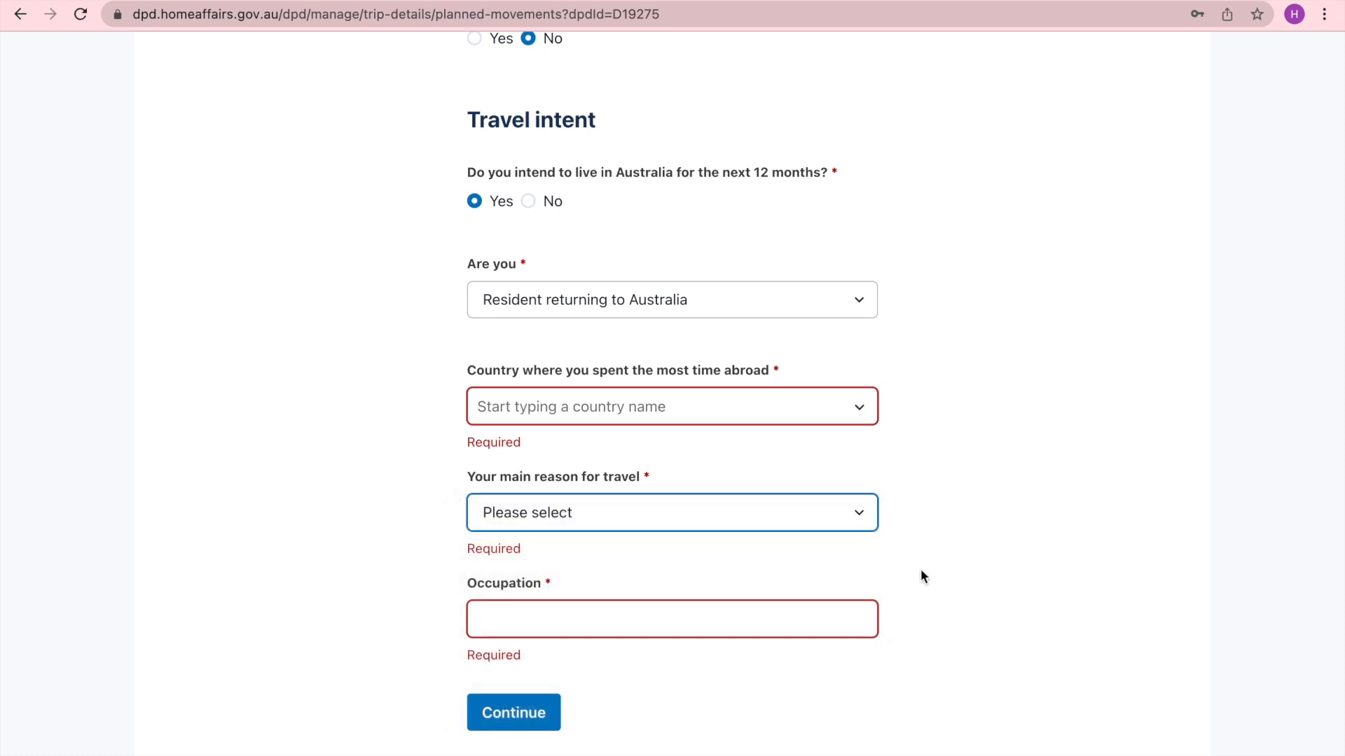
click(776, 613)
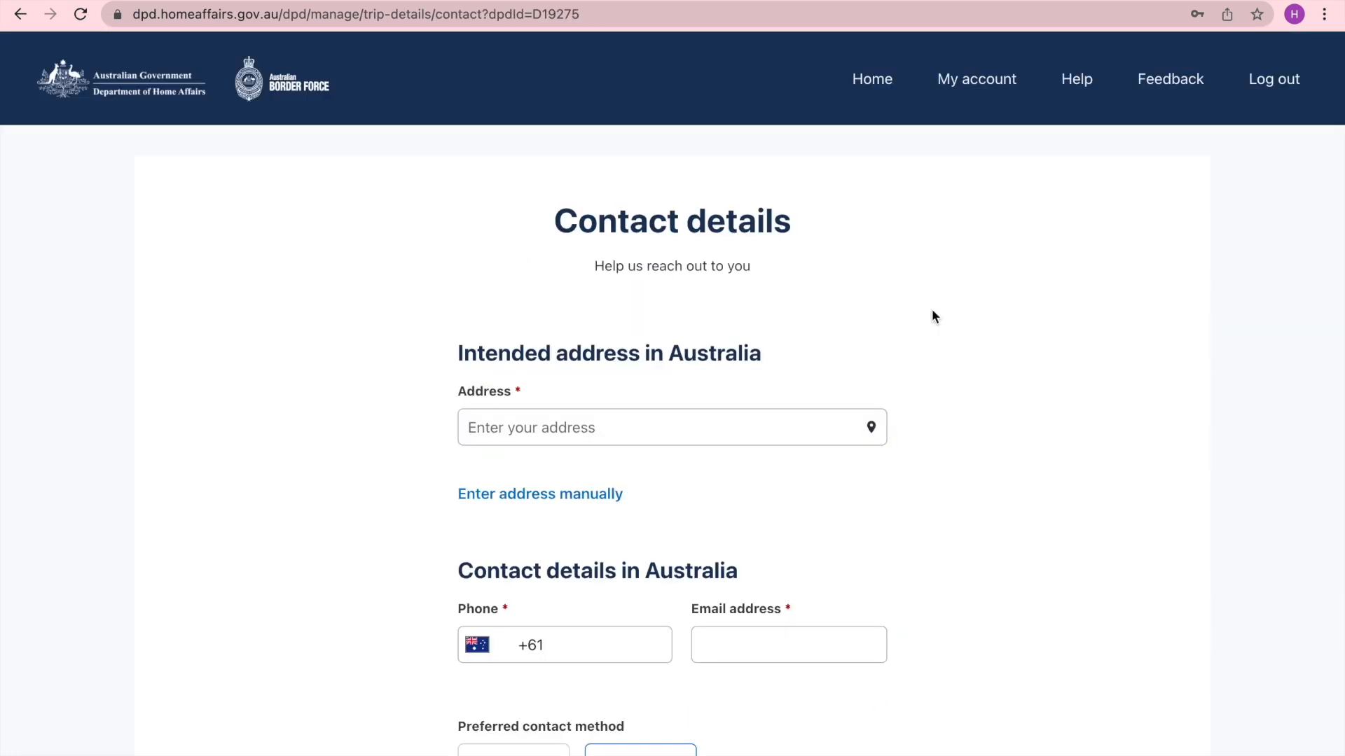
scroll(931, 316, down, 2)
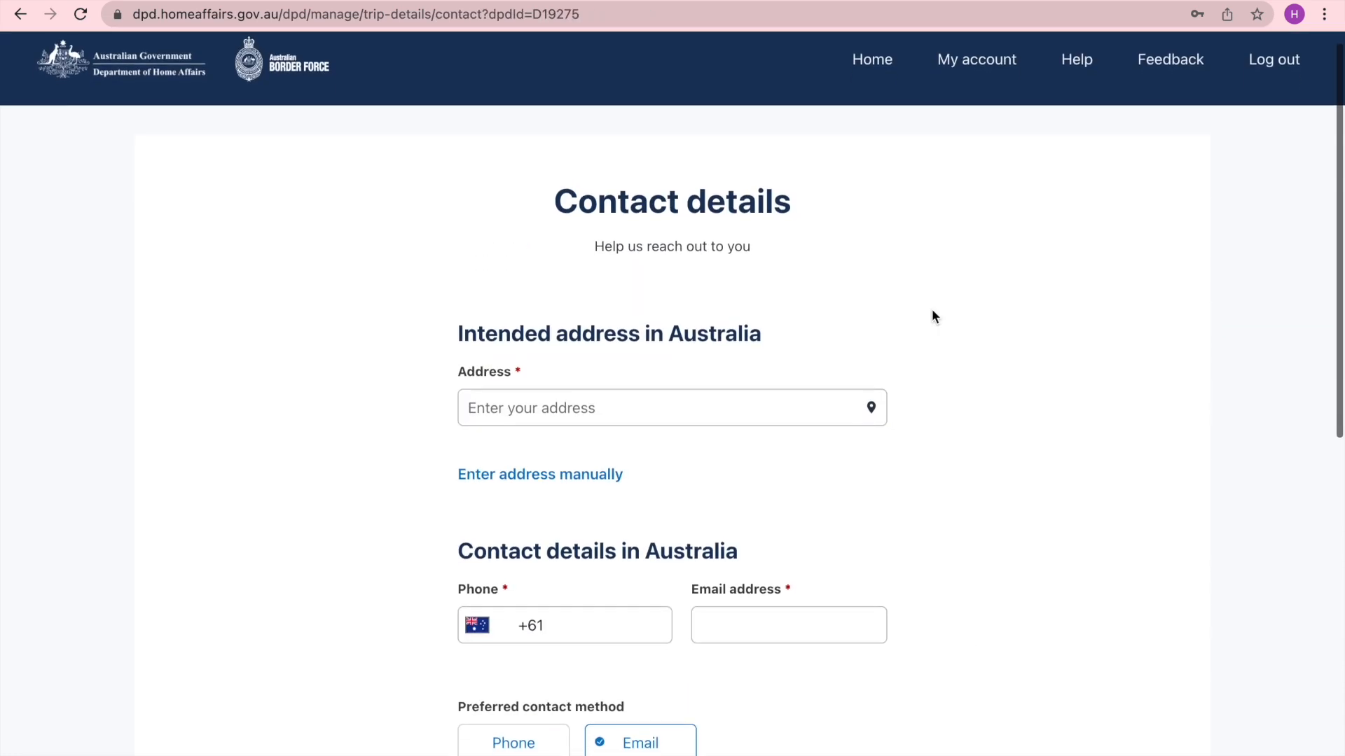
scroll(932, 317, down, 2)
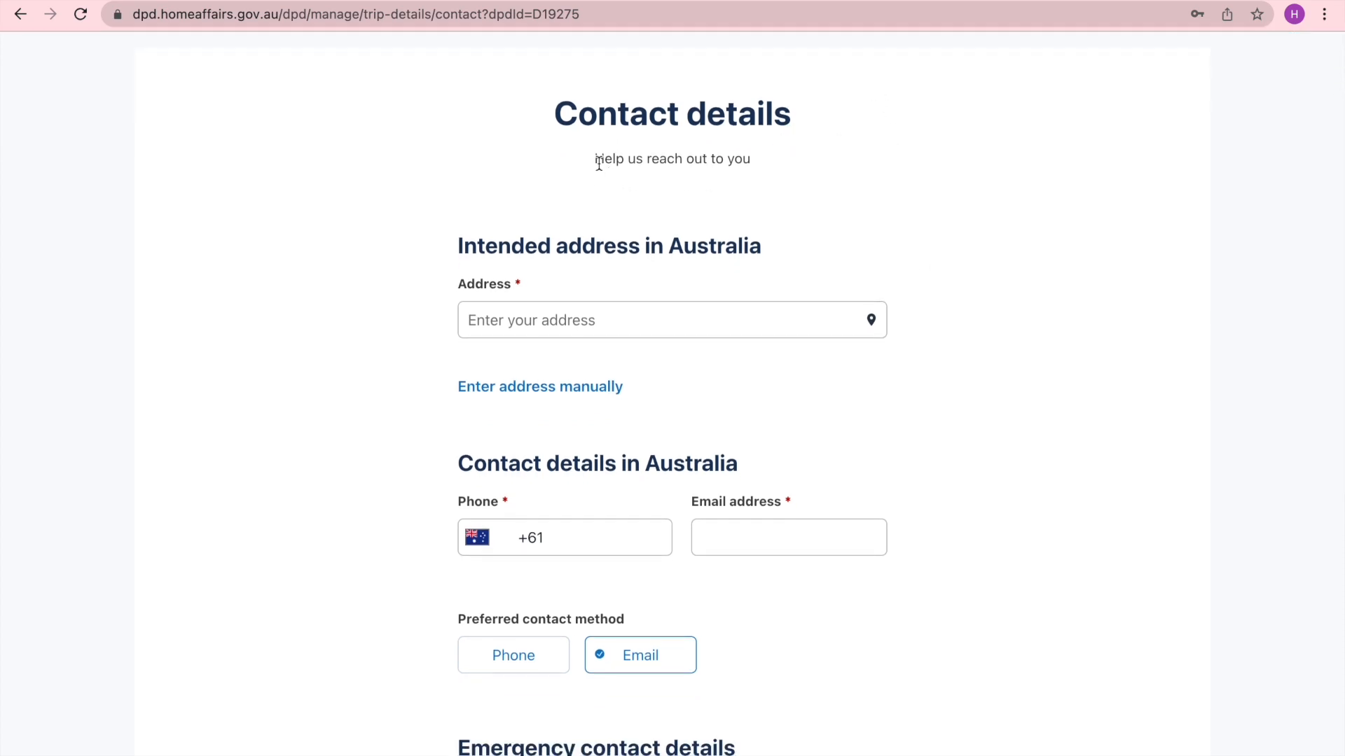
- Scroll through the contact details form, covering the address, Australian contact and emergency contact sections
scroll(848, 210, down, 5)
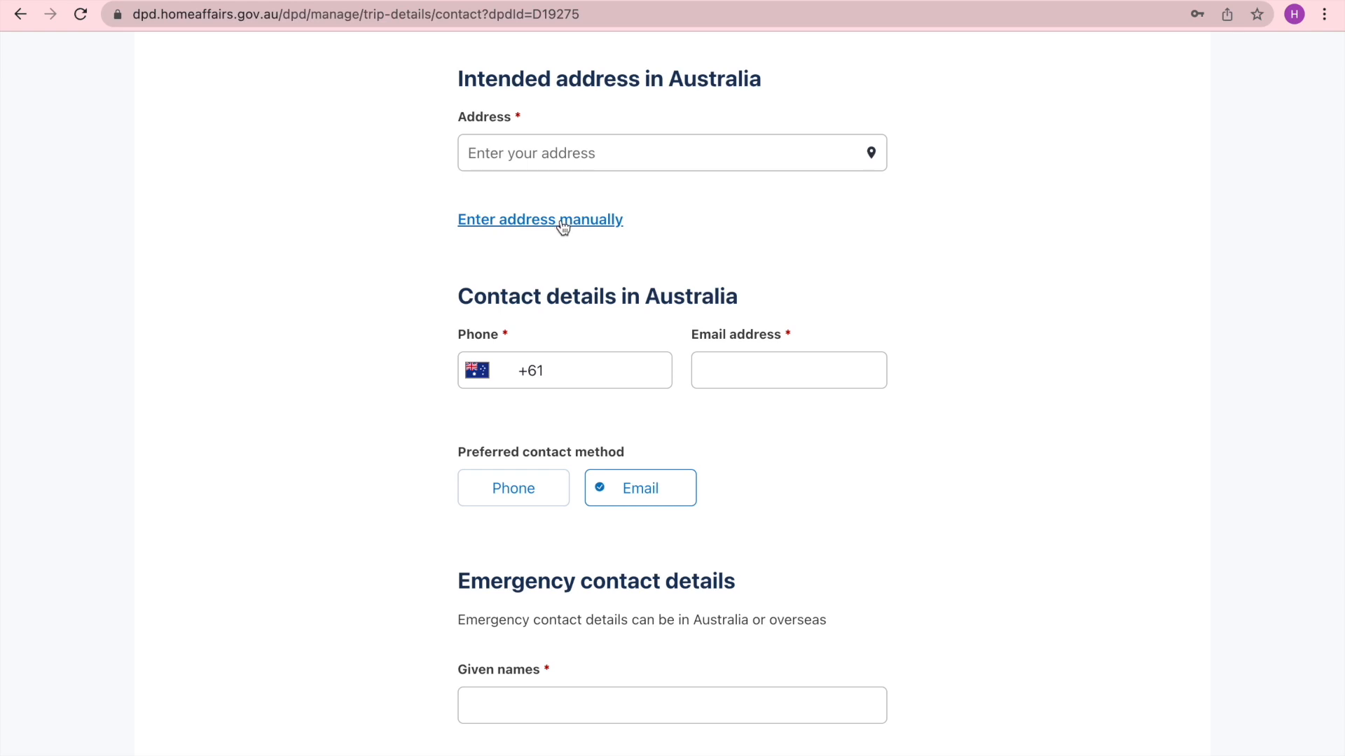
scroll(781, 234, down, 3)
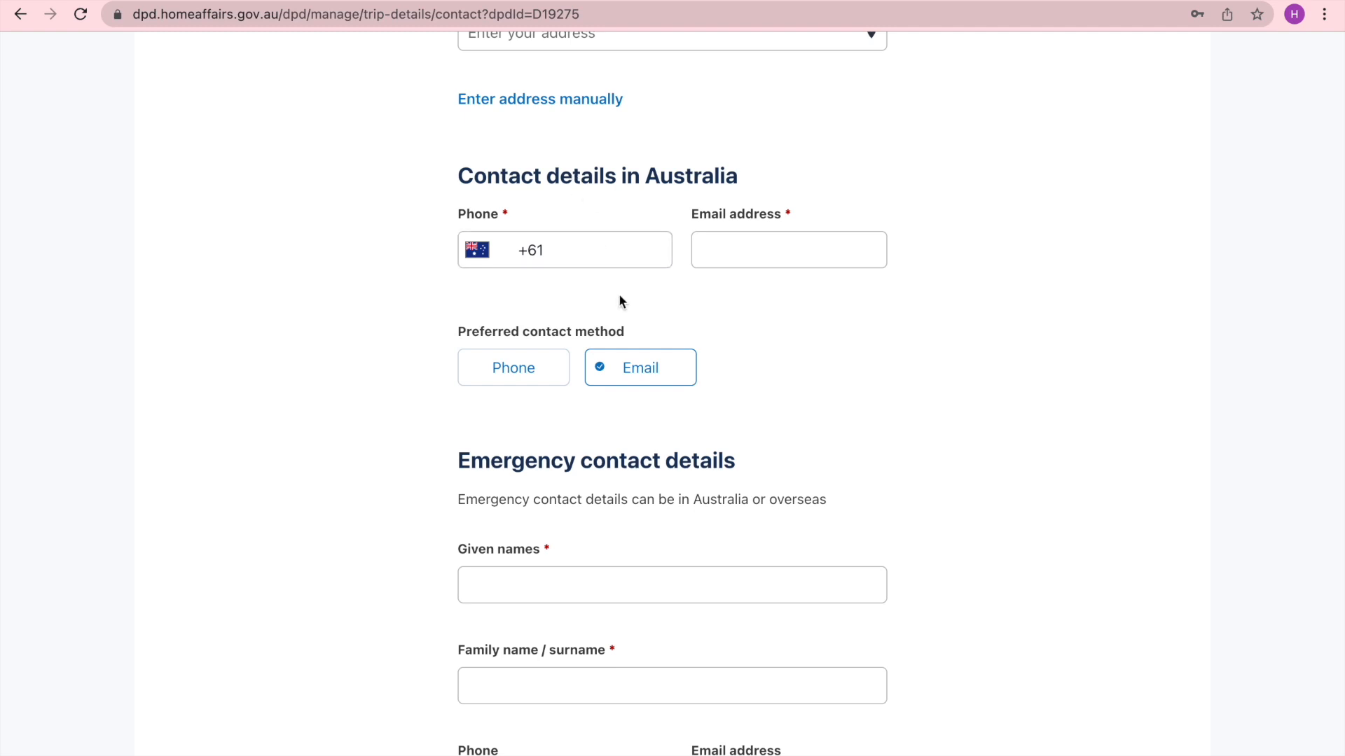
scroll(619, 300, down, 1)
scroll(619, 299, down, 3)
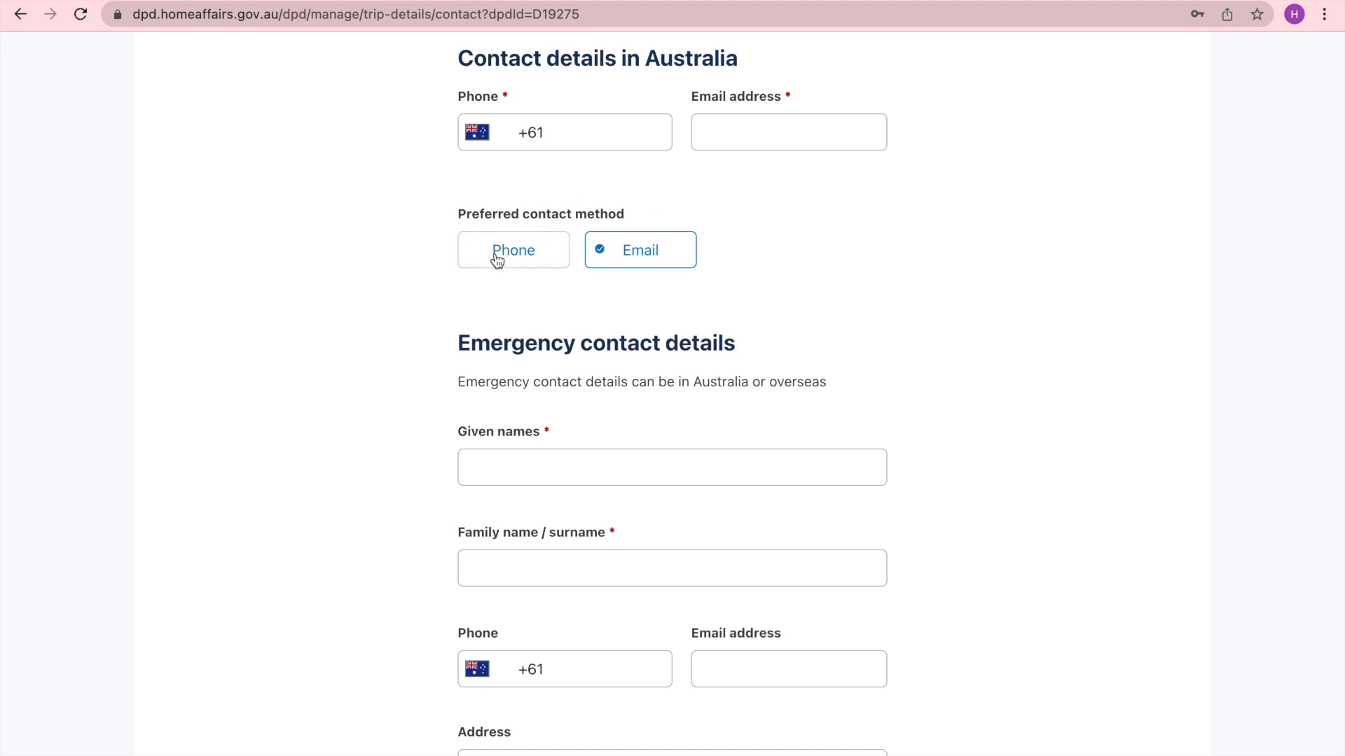
scroll(803, 317, down, 4)
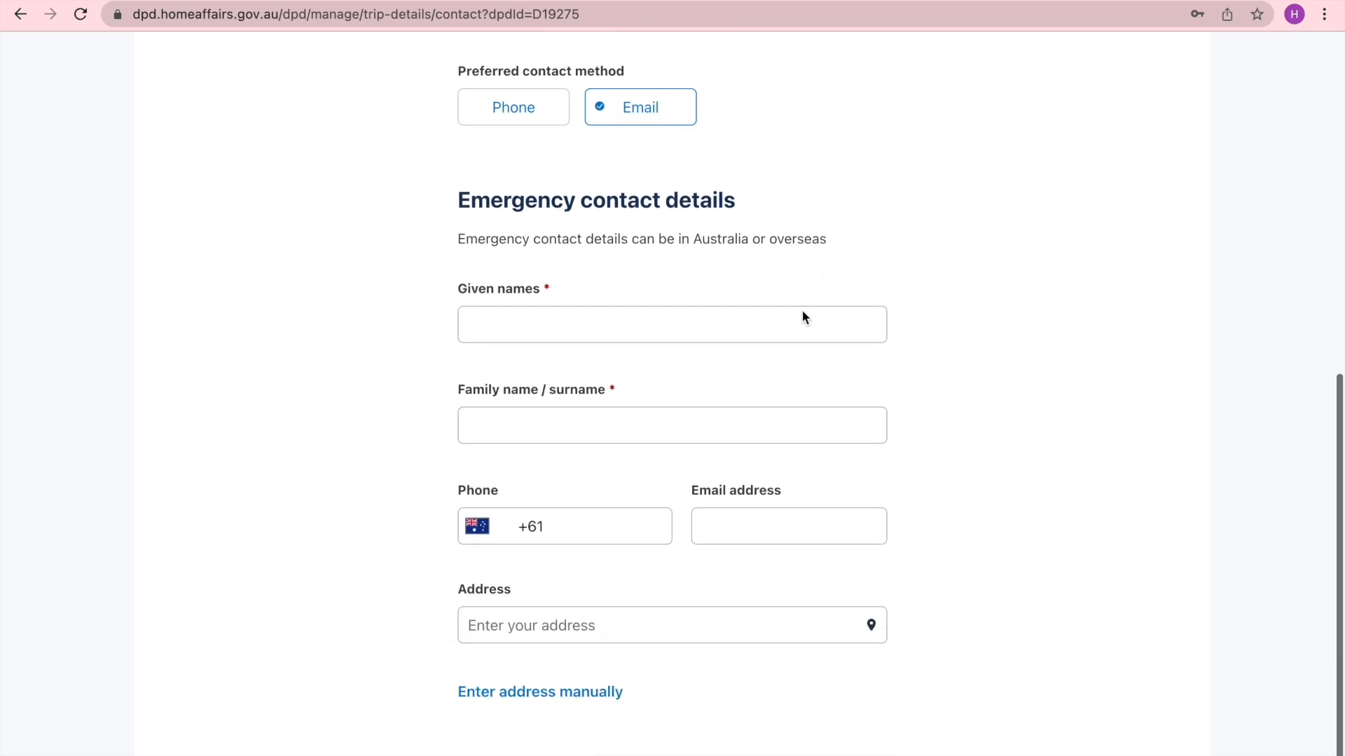
scroll(803, 317, down, 2)
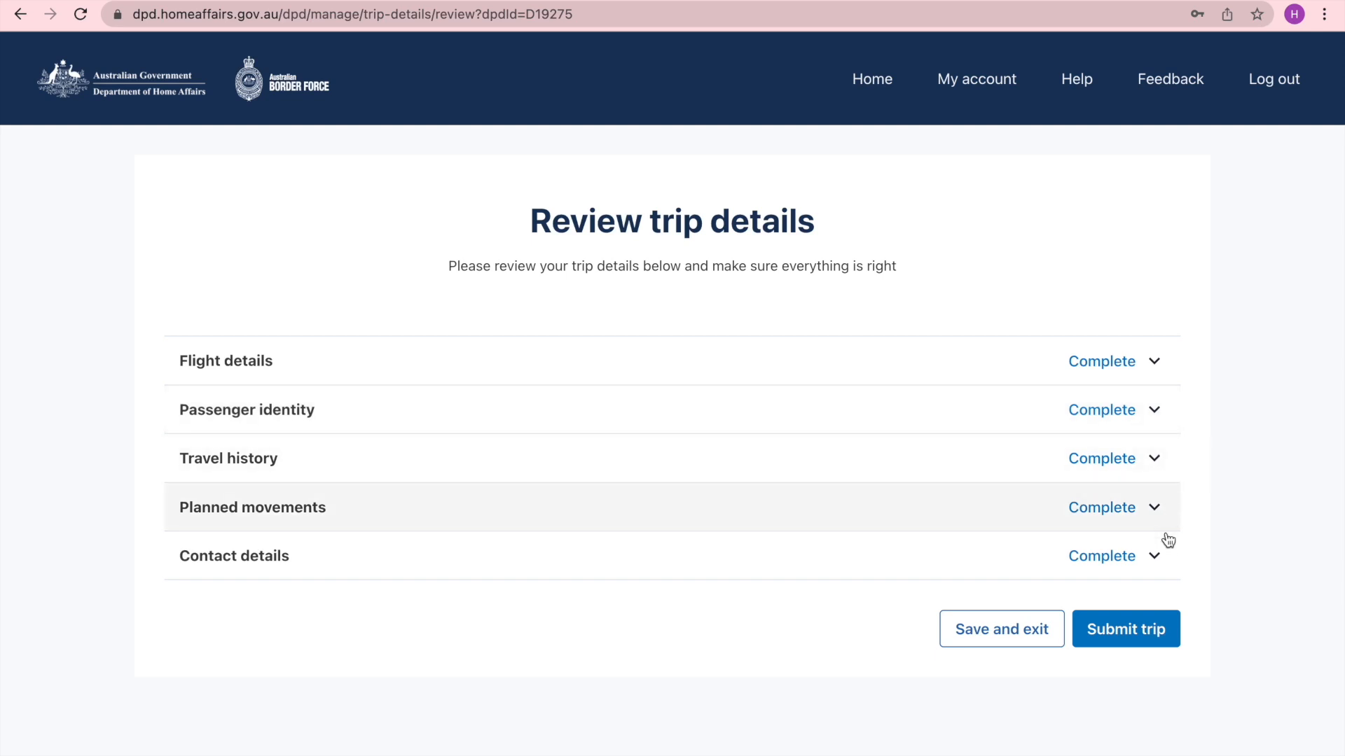
- Submit the trip details and confirm the notice about amending contact details afterwards
click(1136, 632)
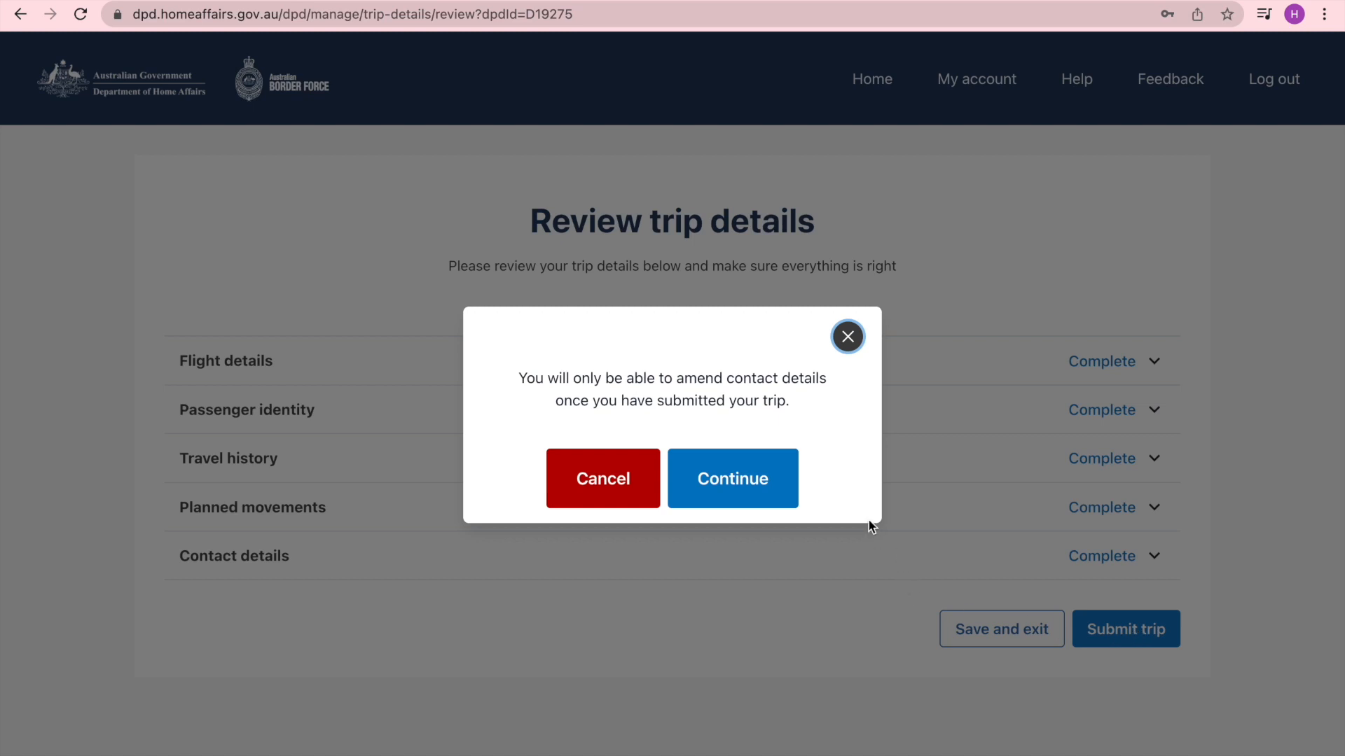
click(739, 481)
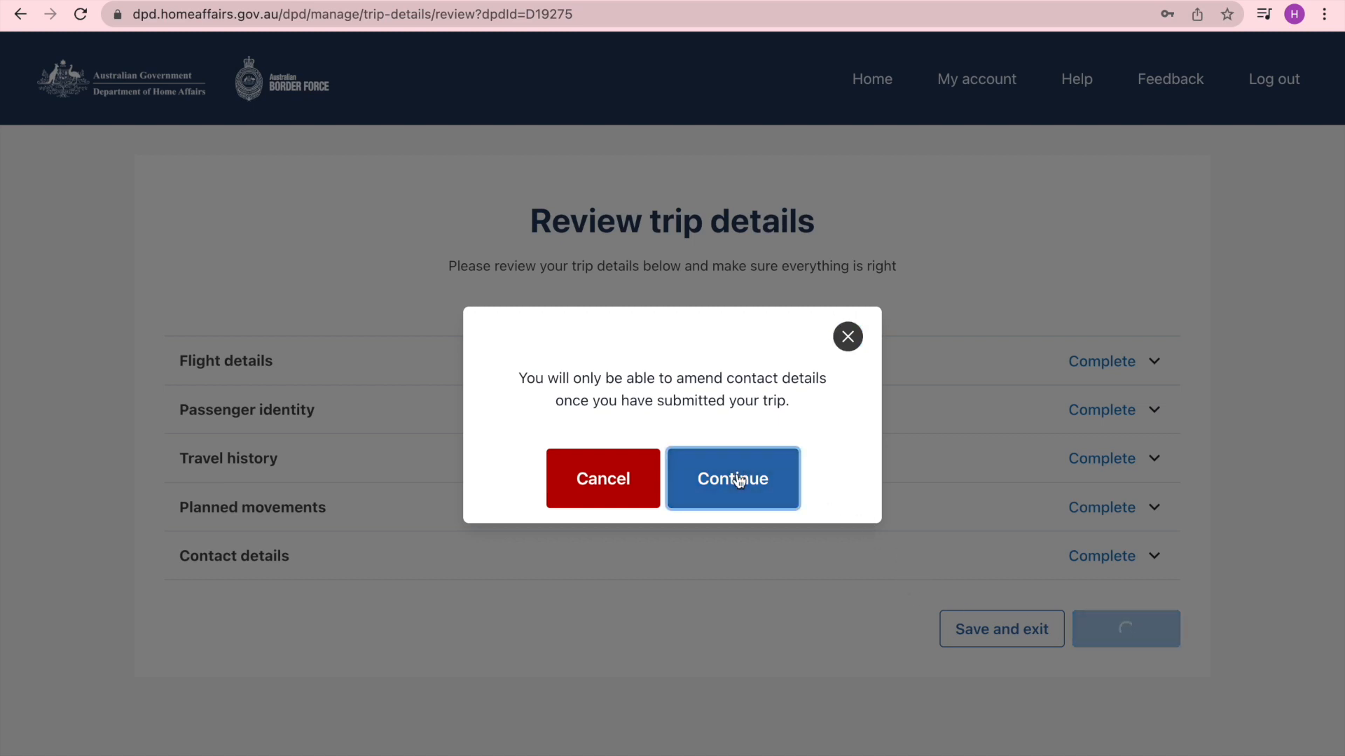
scroll(1303, 382, down, 3)
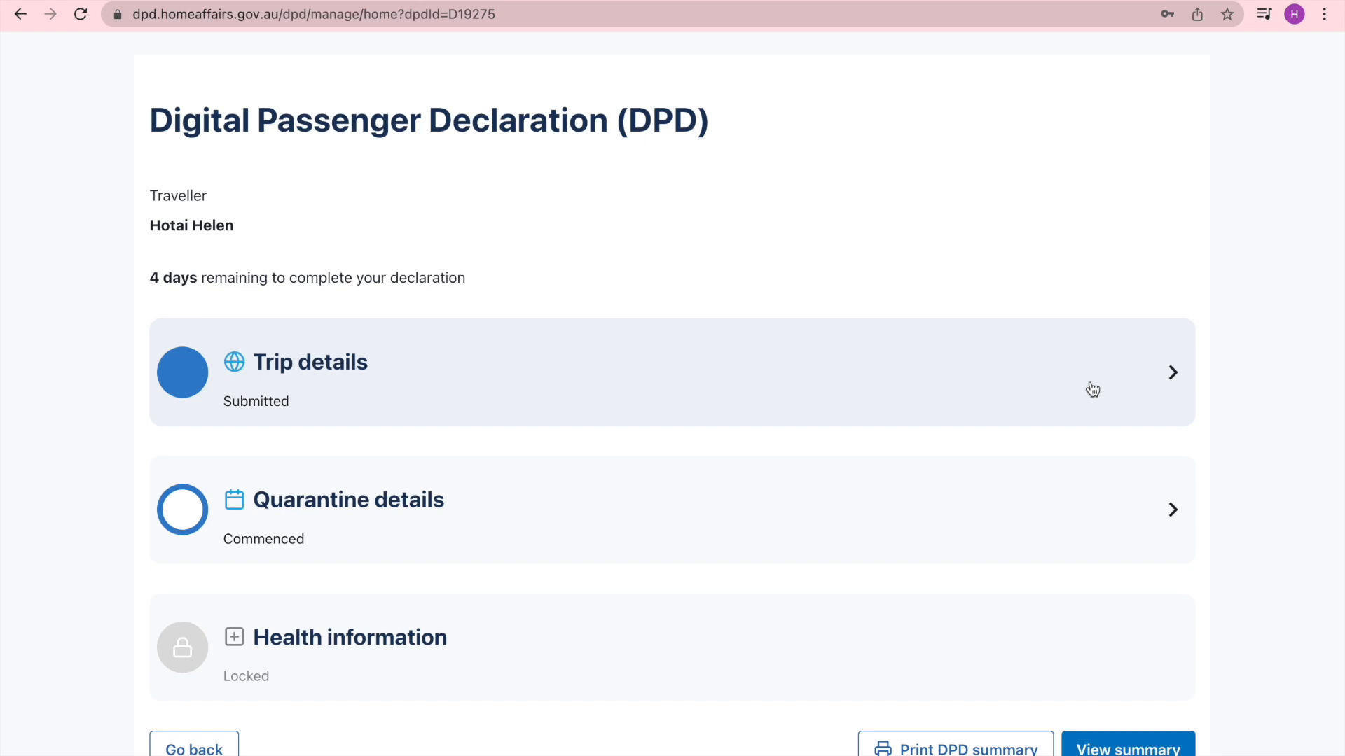
- Open the quarantine details section of the declaration
click(1084, 513)
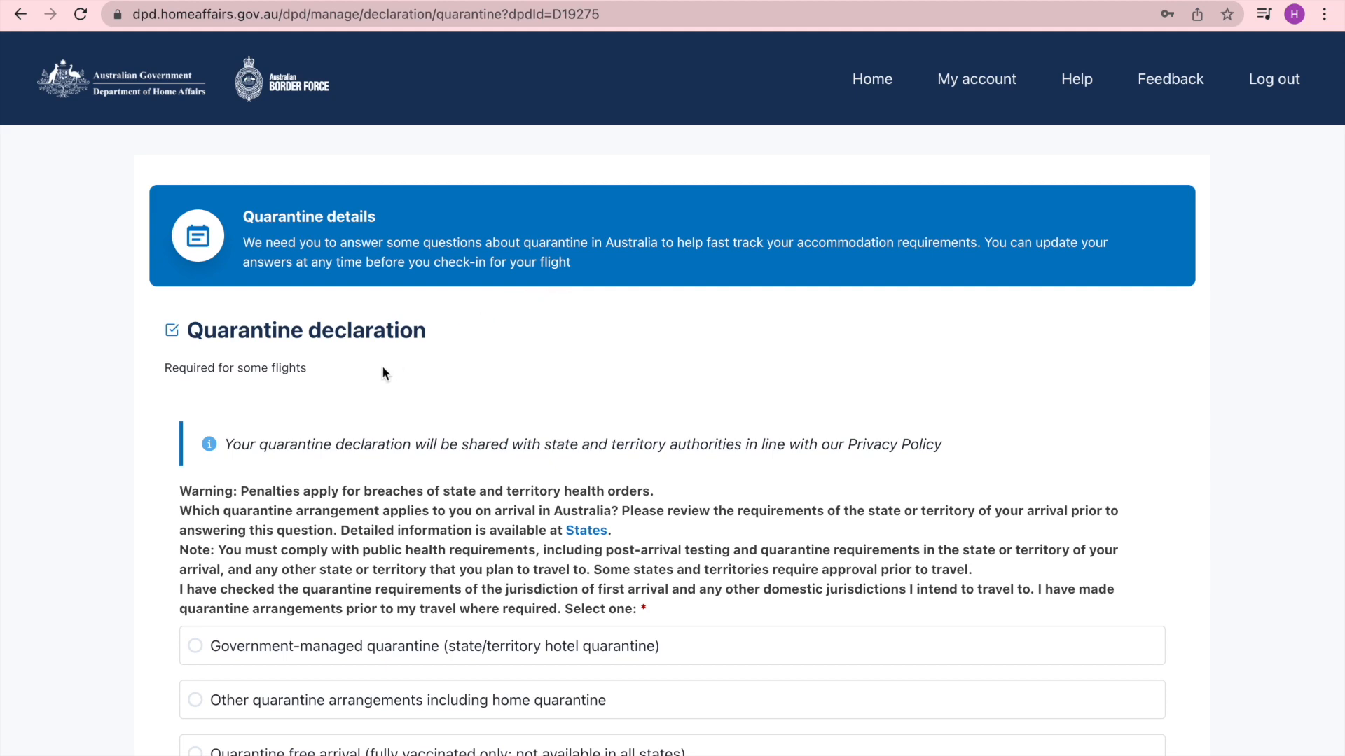
scroll(384, 372, down, 1)
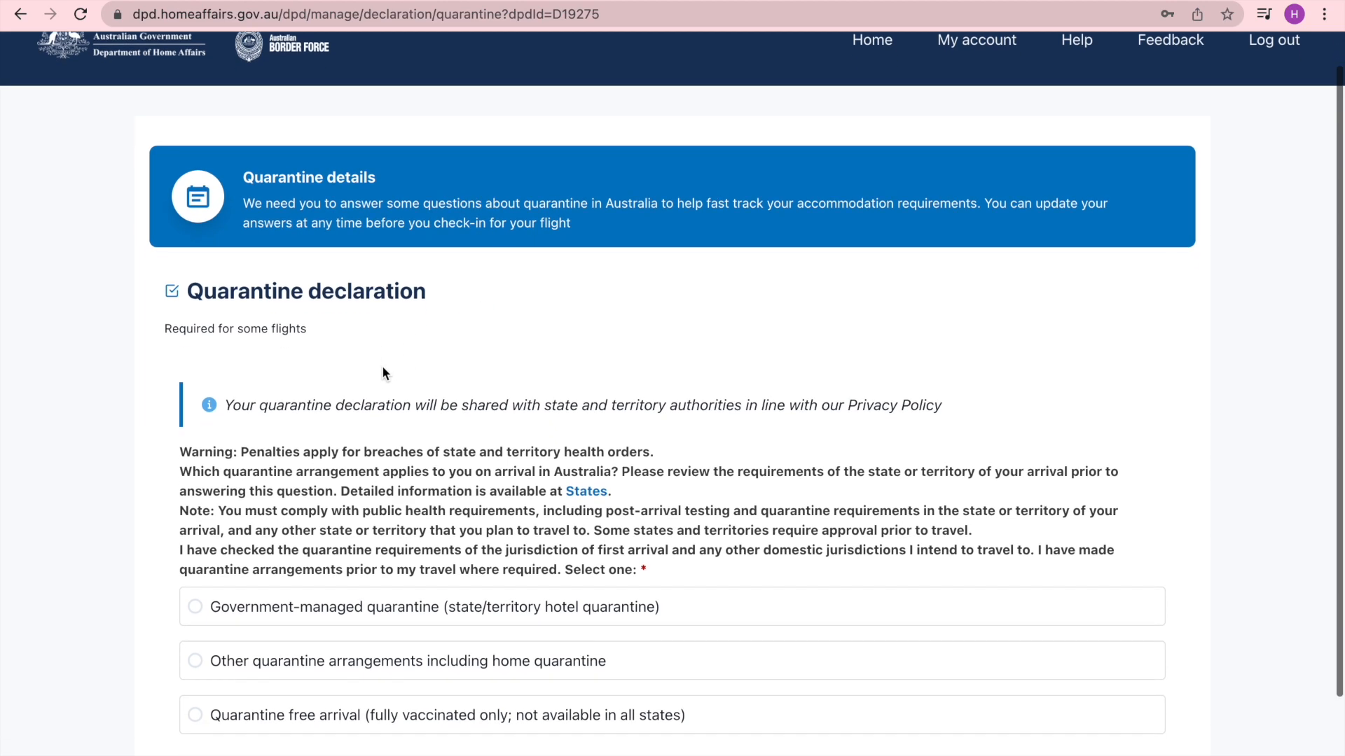
scroll(326, 331, down, 1)
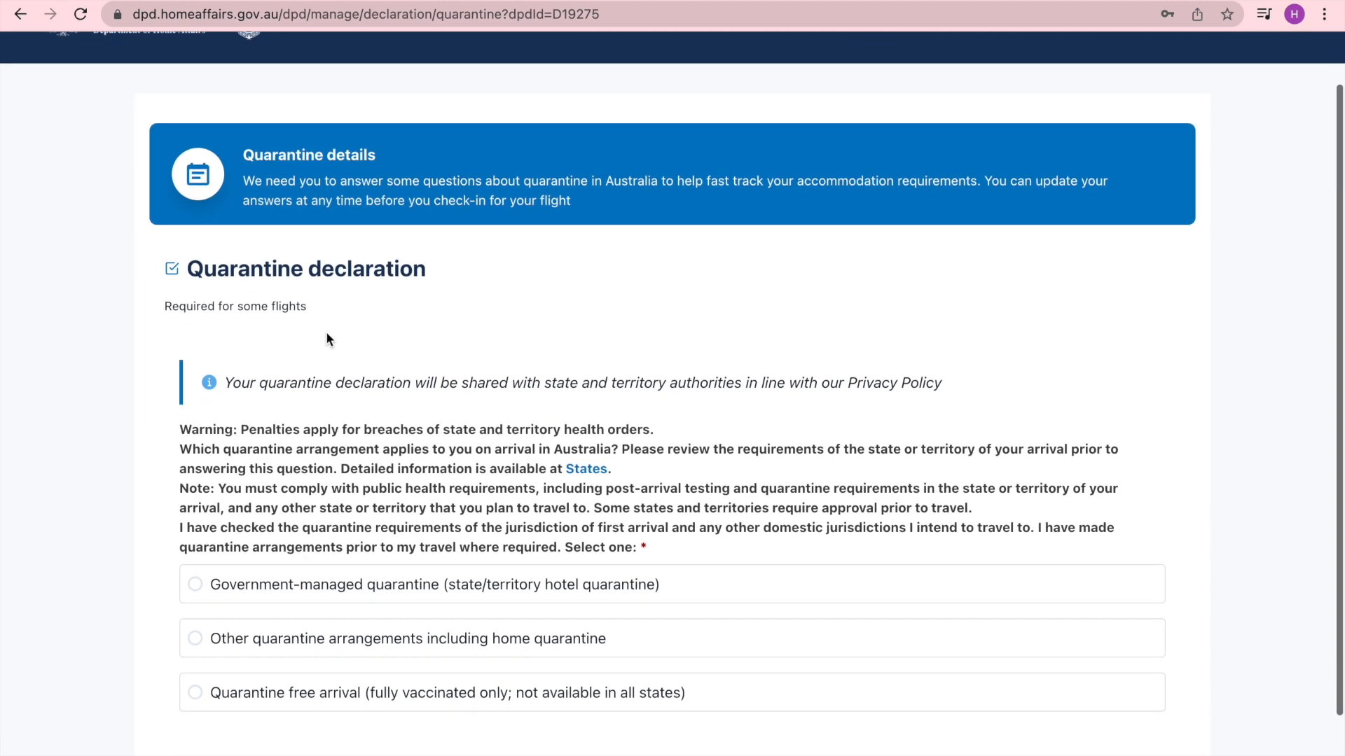
scroll(297, 430, down, 1)
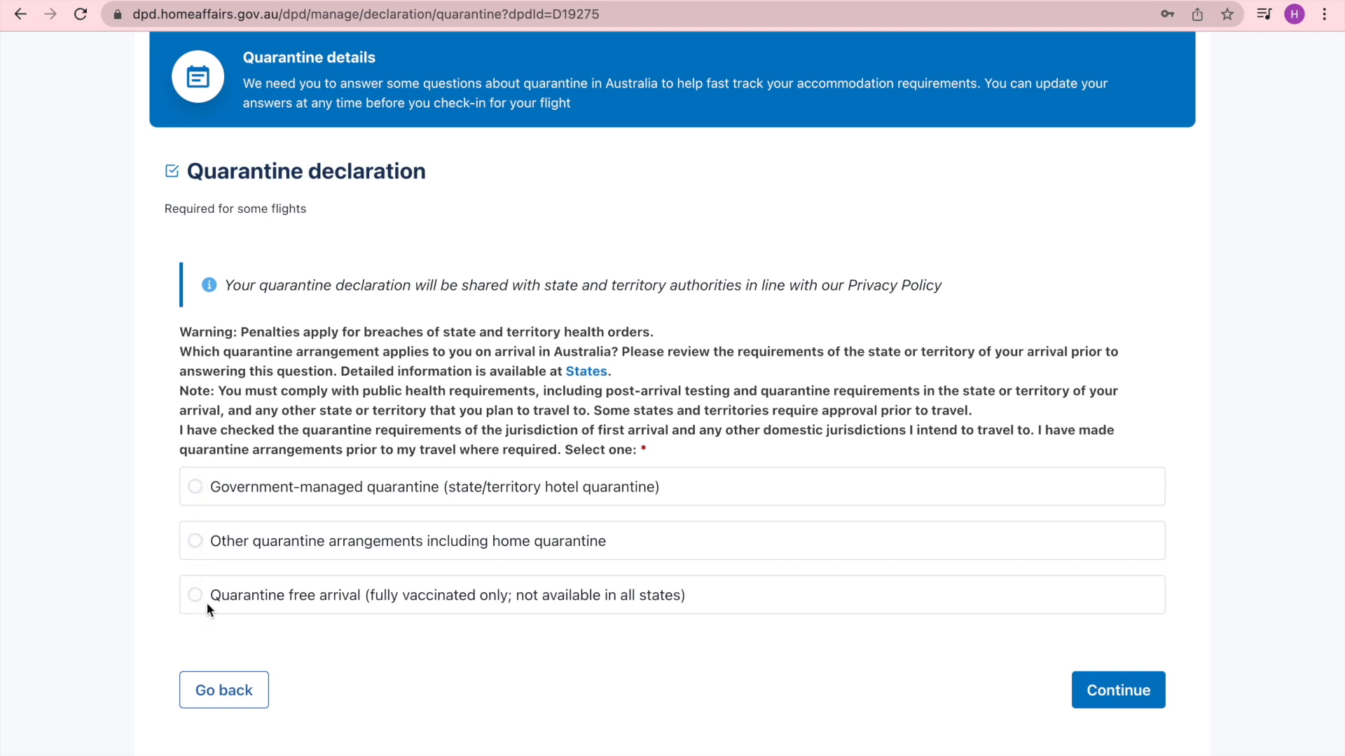
- Select government-managed quarantine and answer Yes to quarantining with other passengers
click(193, 487)
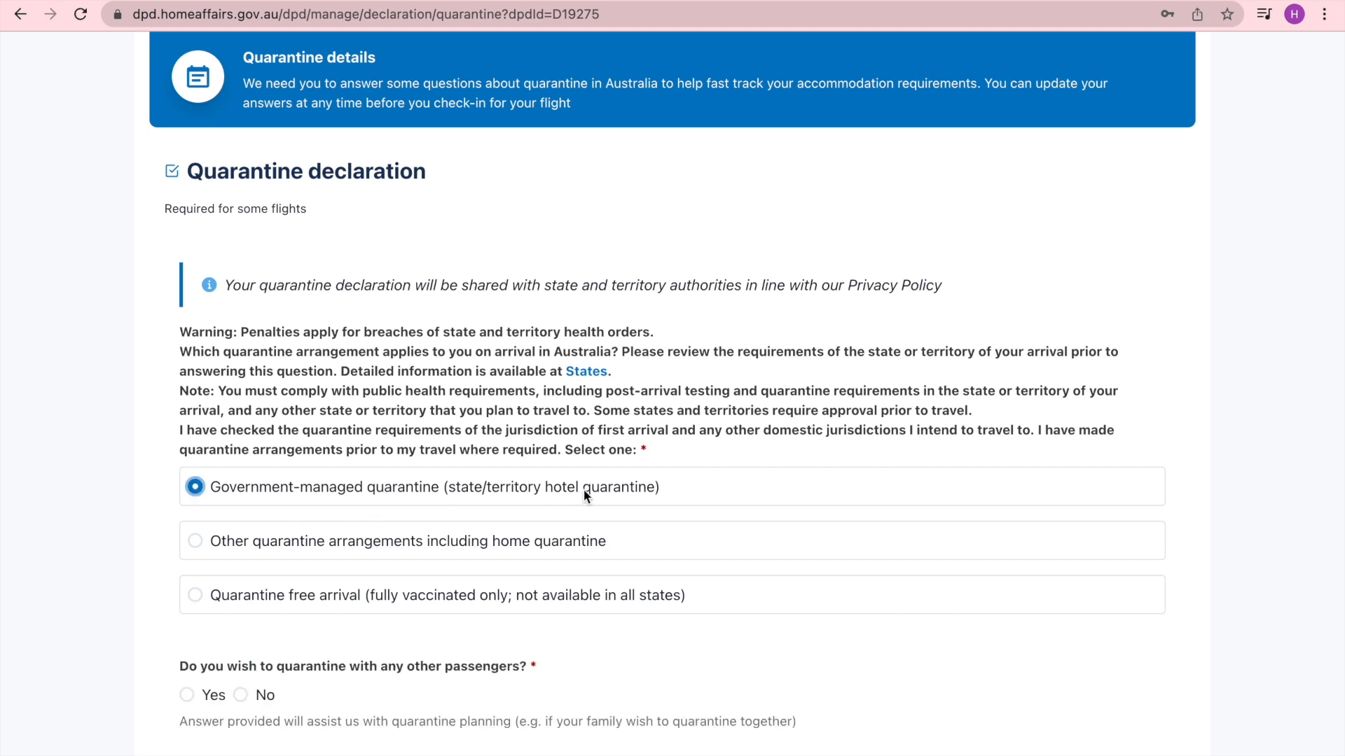
scroll(583, 490, down, 2)
scroll(583, 489, down, 3)
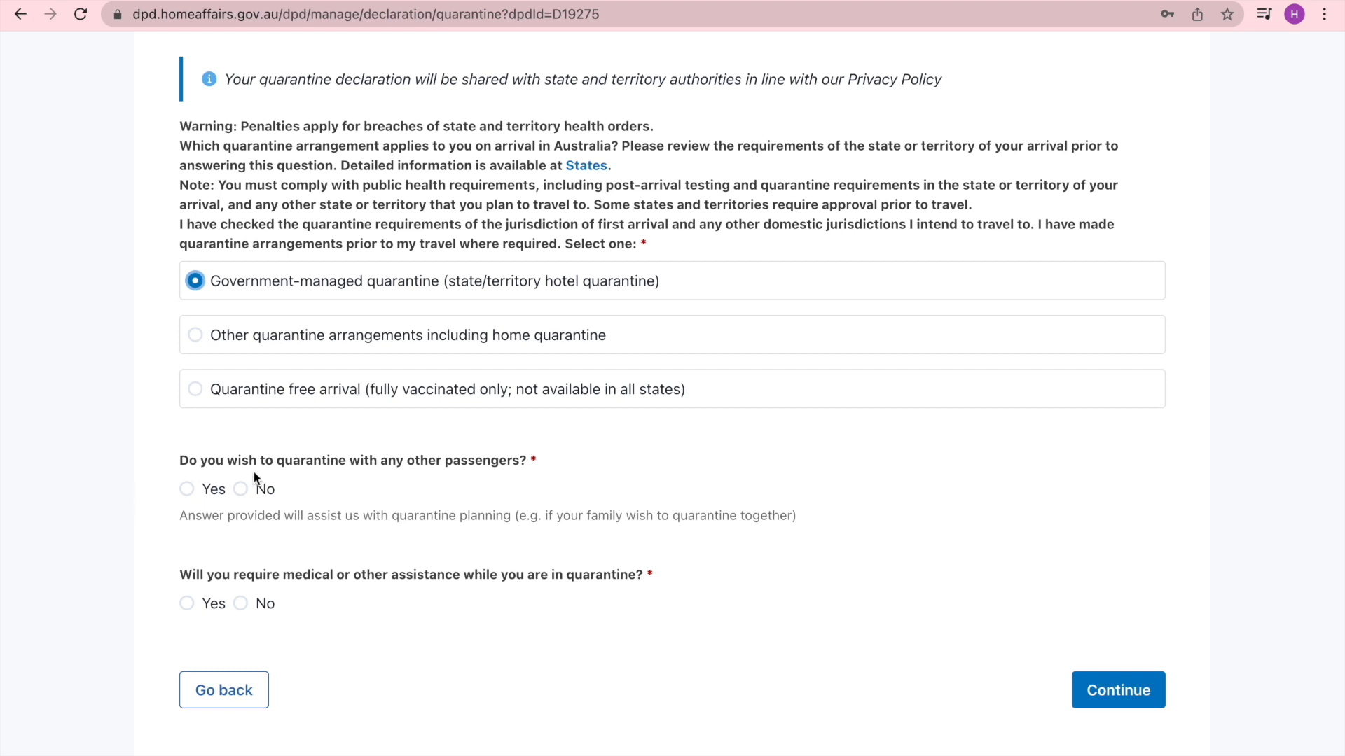
click(186, 490)
- Answer Yes to needing medical assistance in quarantine and review the follow-up medical questions
scroll(348, 683, down, 1)
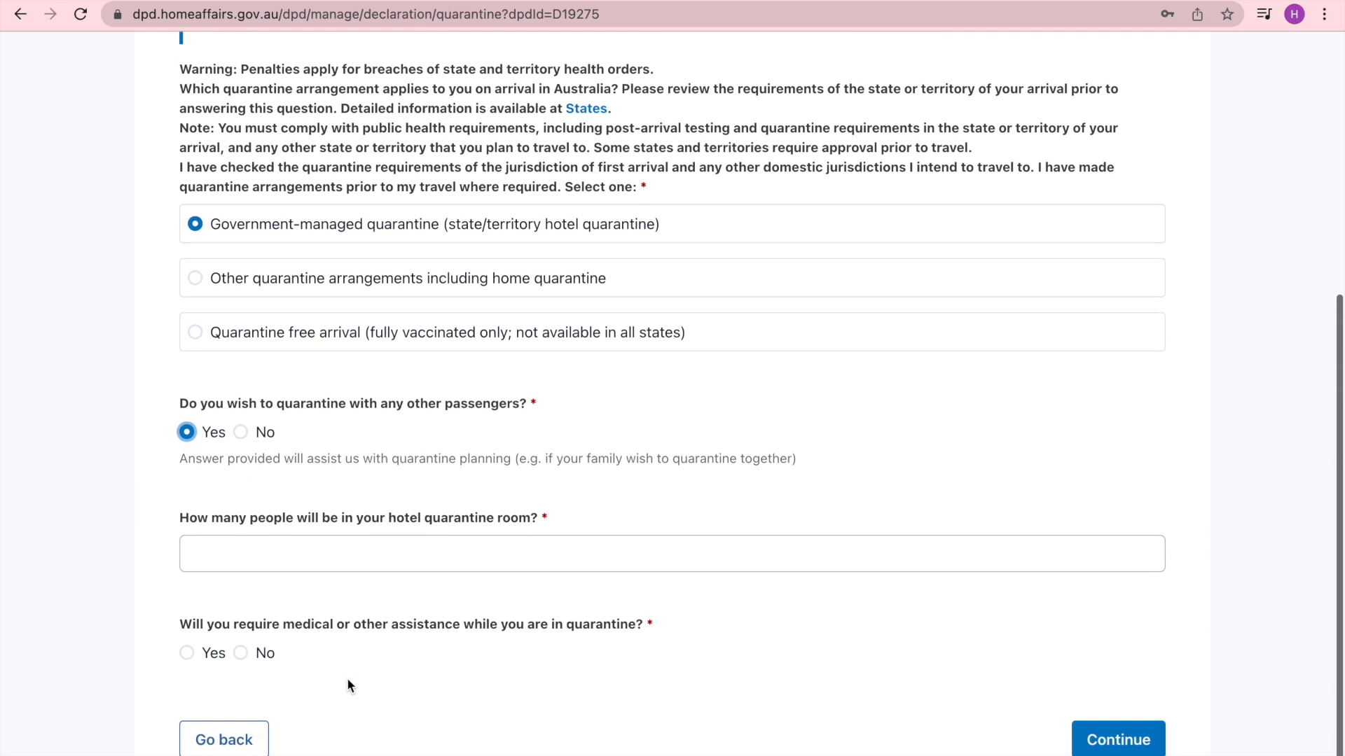
scroll(348, 685, down, 1)
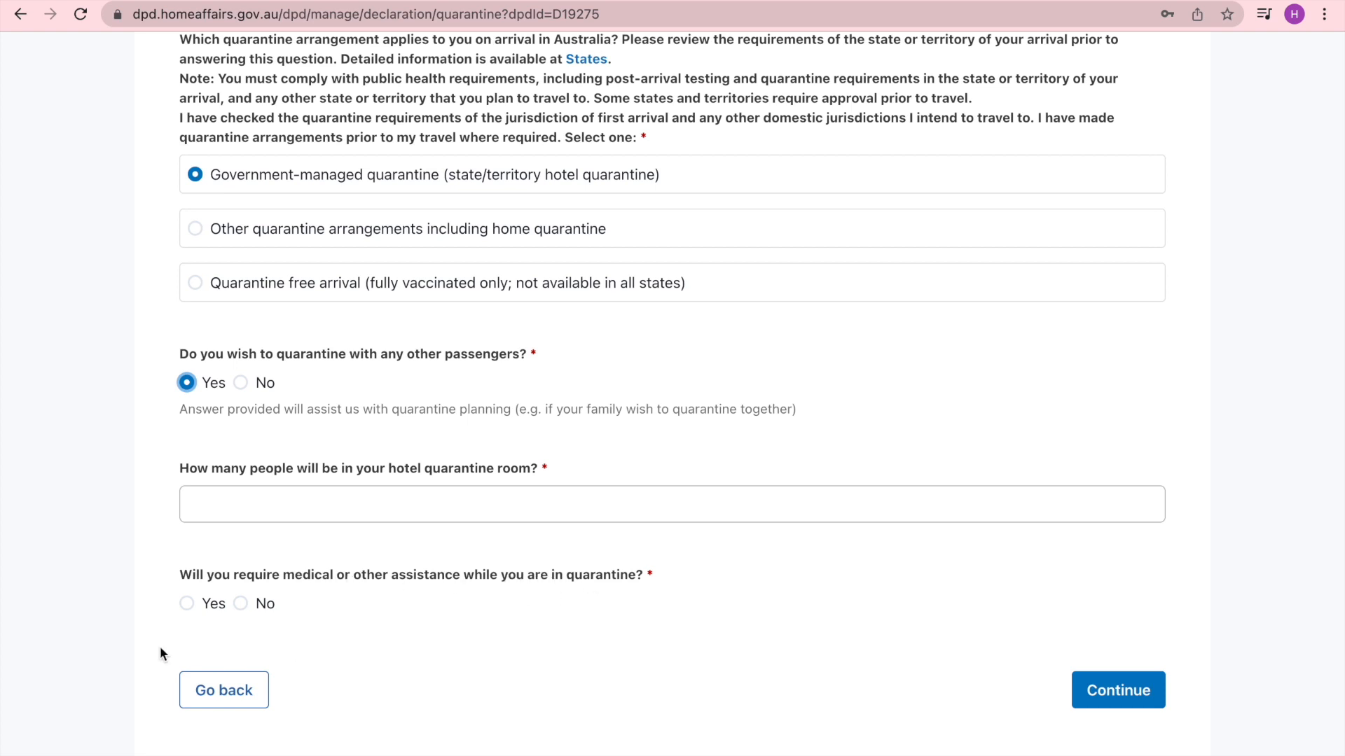
click(186, 605)
scroll(464, 685, down, 3)
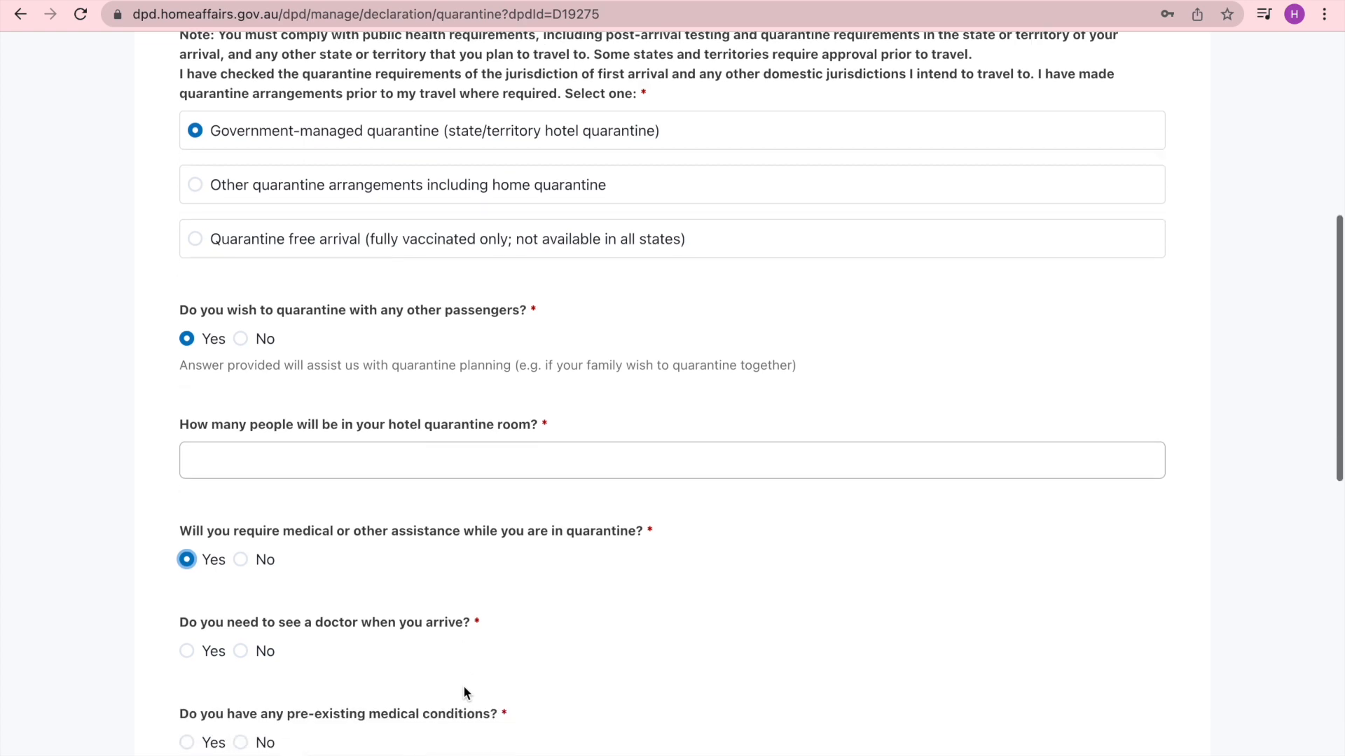
scroll(463, 688, down, 4)
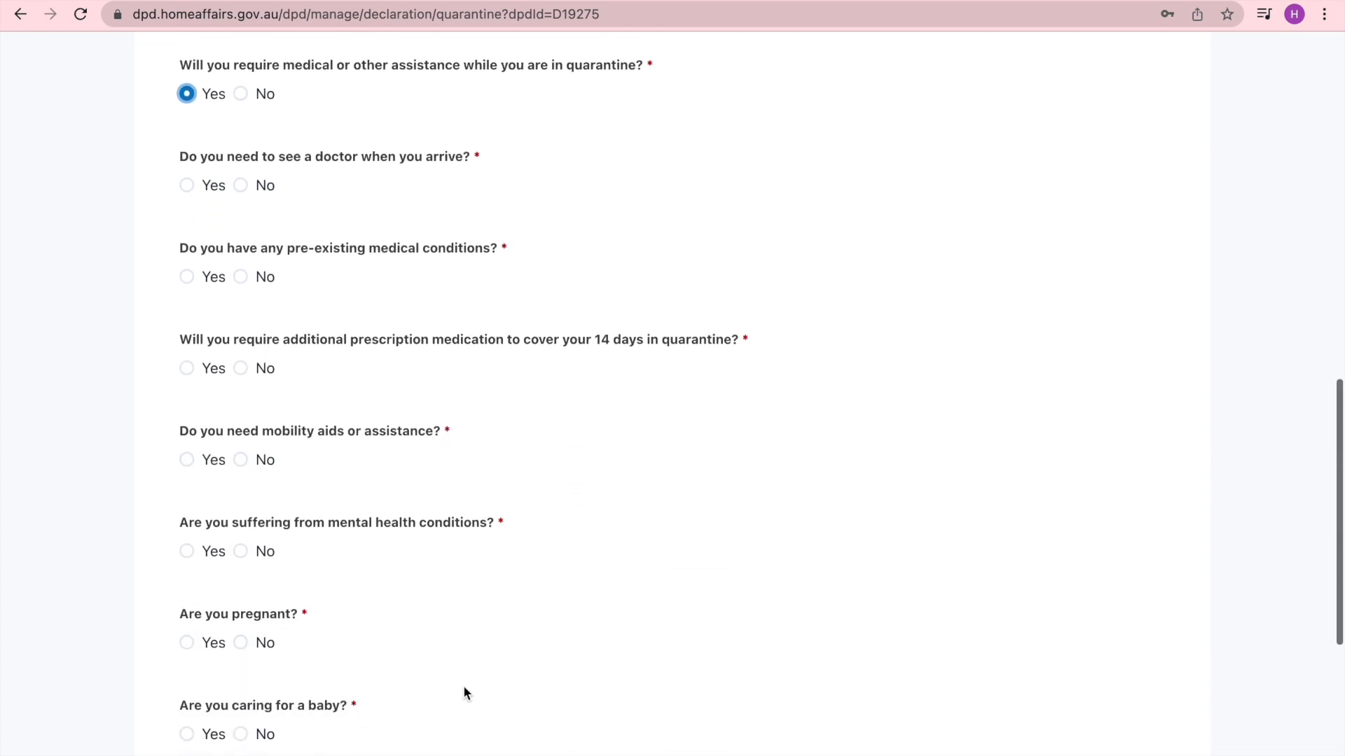
scroll(463, 685, down, 1)
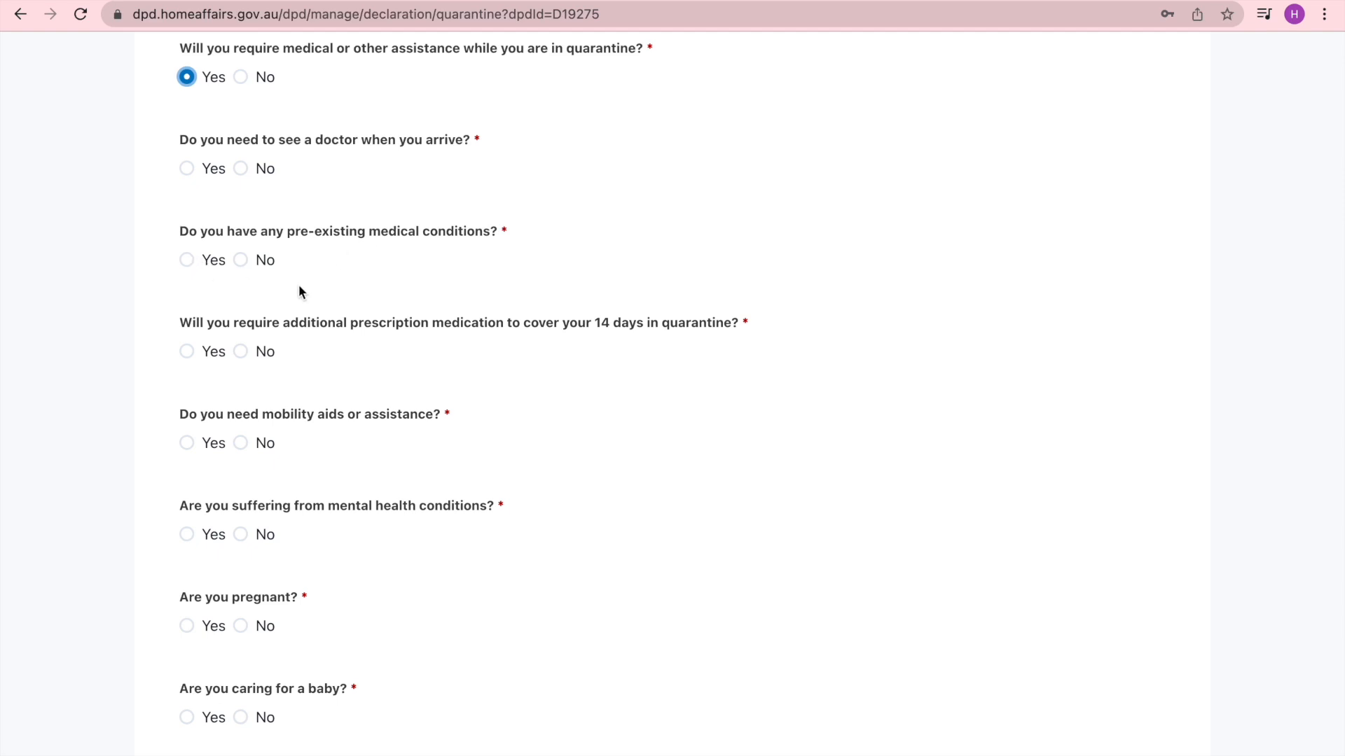
scroll(296, 422, down, 2)
scroll(296, 423, down, 3)
scroll(295, 424, down, 3)
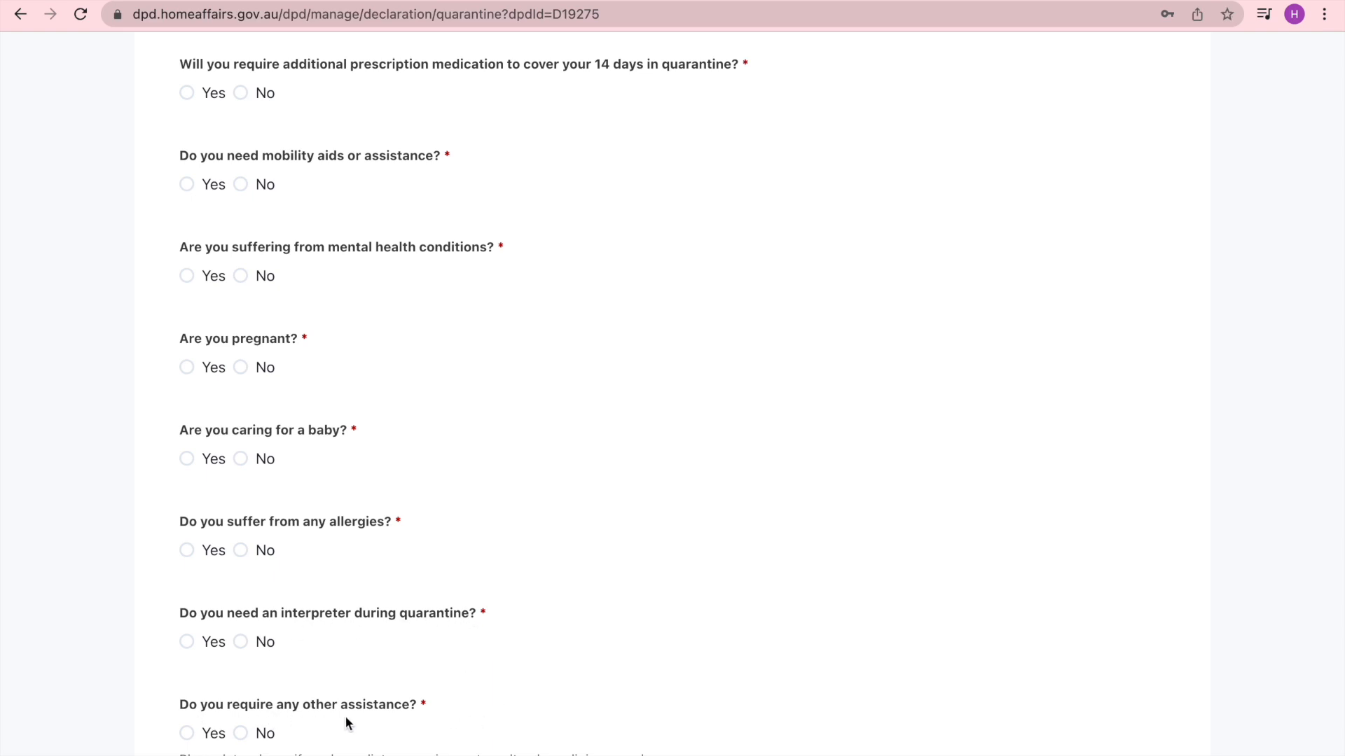
scroll(364, 712, down, 3)
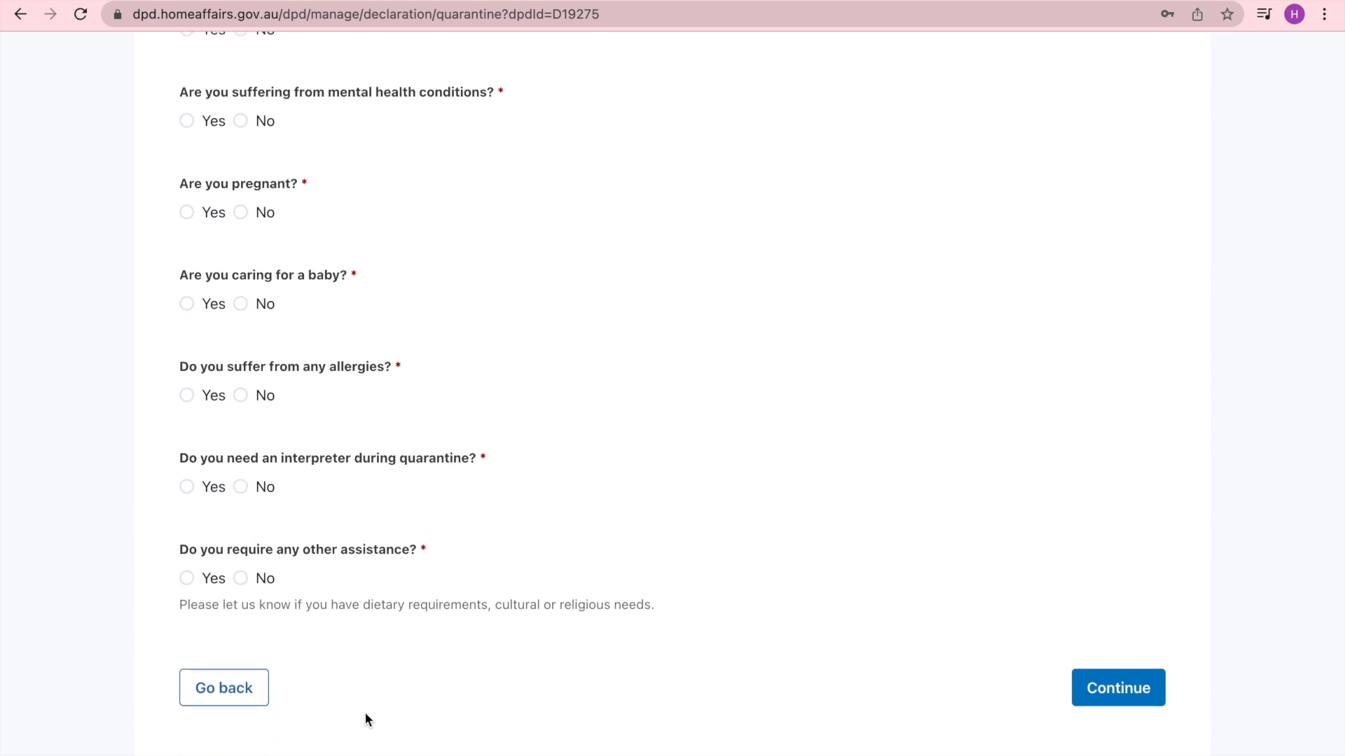
- Change the medical assistance and quarantine-with-other-passengers answers to No
scroll(364, 712, up, 10)
scroll(365, 719, up, 2)
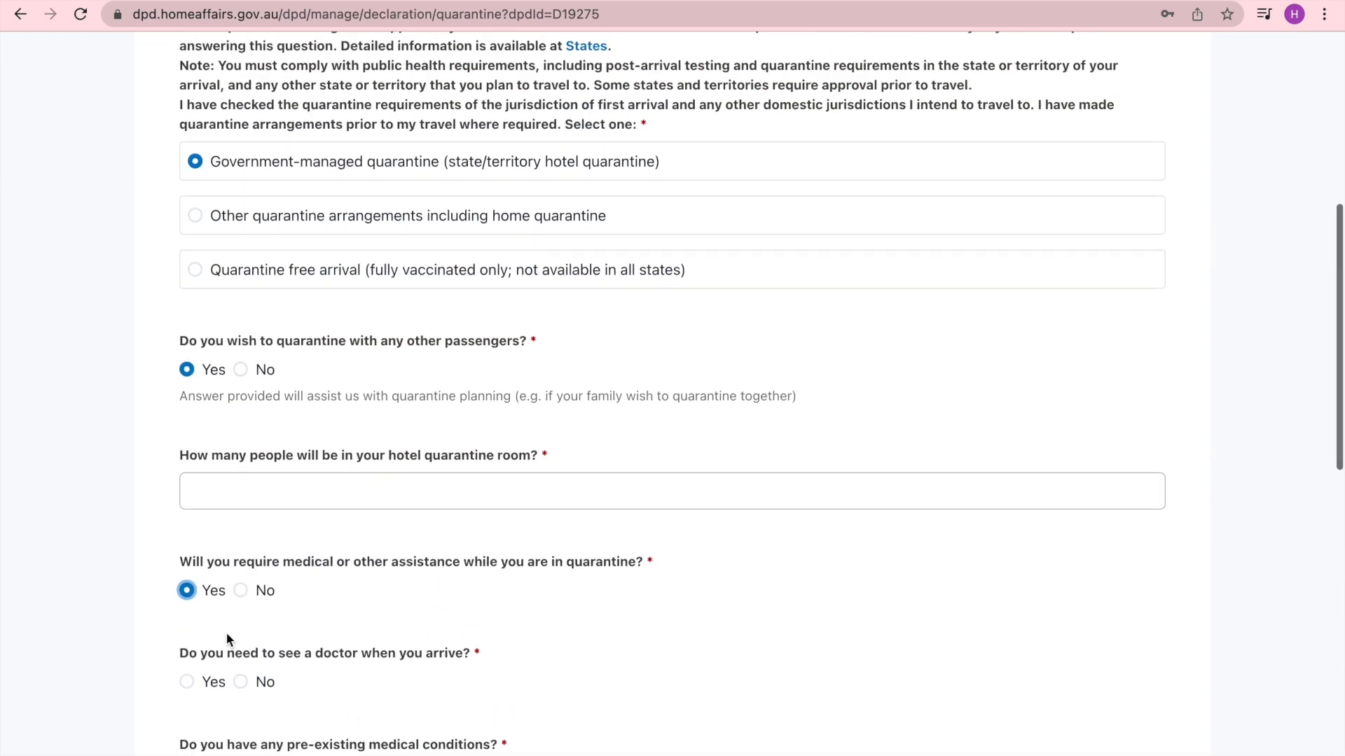
click(241, 591)
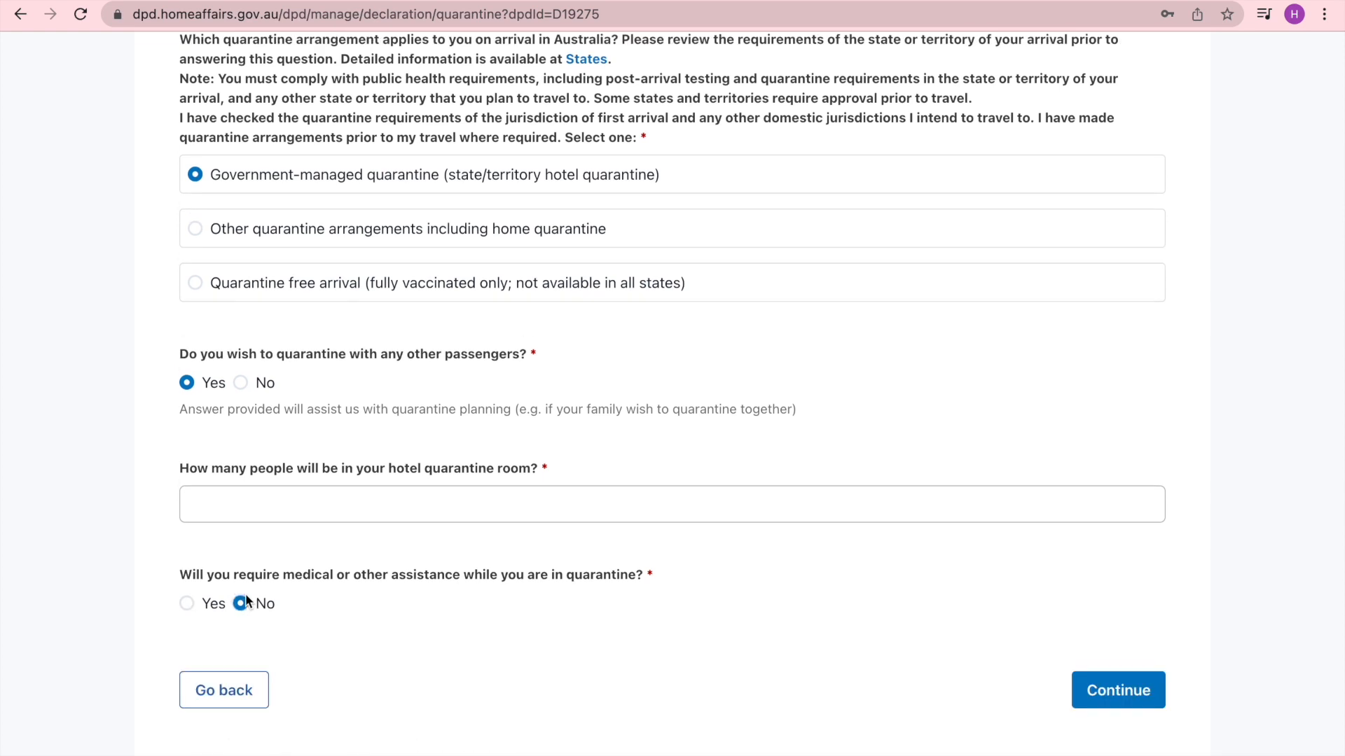
click(250, 389)
scroll(372, 612, up, 2)
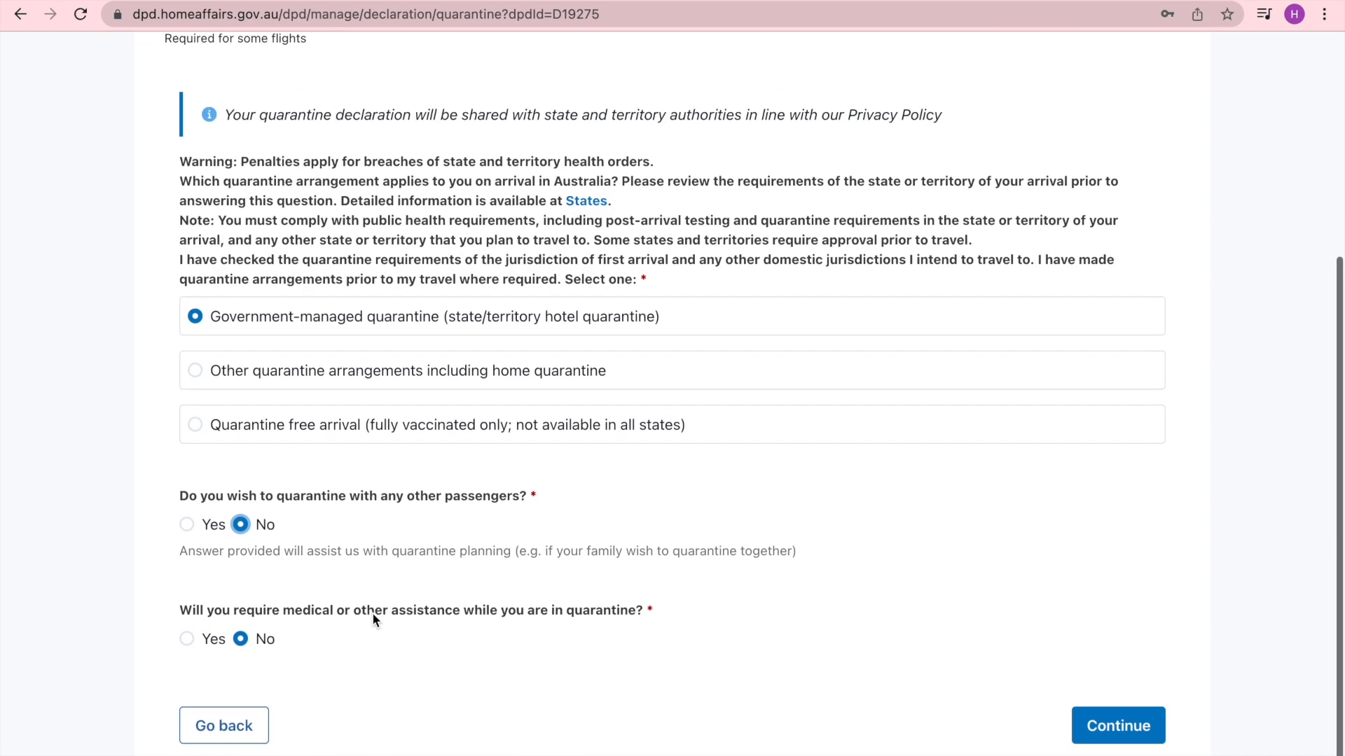
- Set the quarantine arrangement to Quarantine free arrival and continue
click(222, 541)
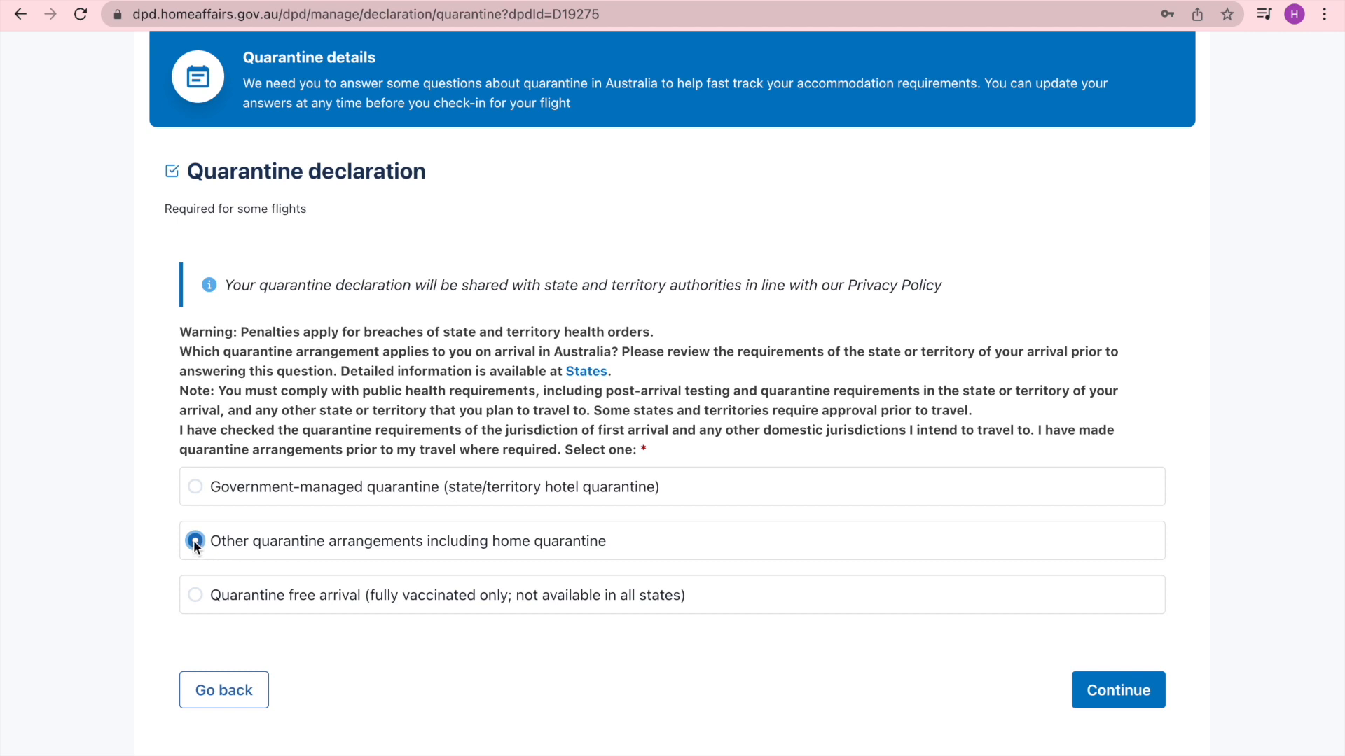
click(196, 595)
click(1130, 698)
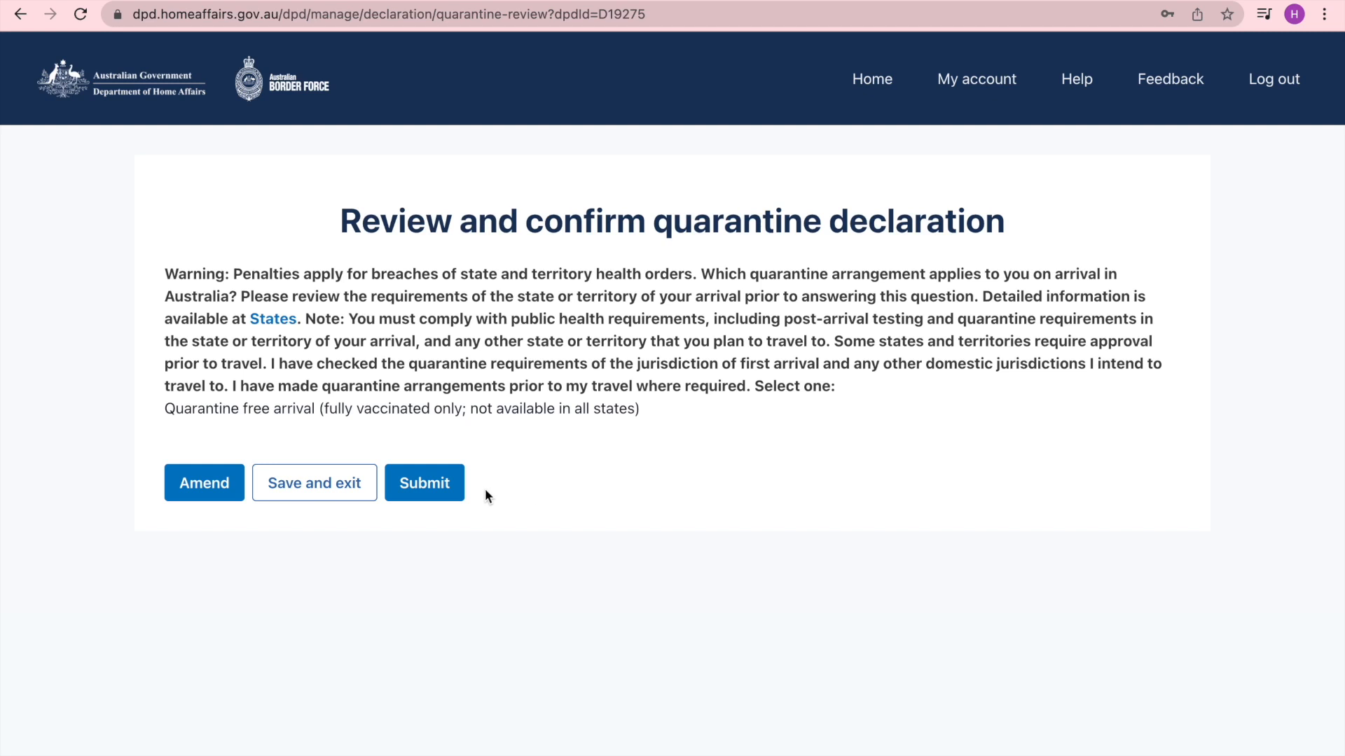
- Submit the quarantine declaration from its review page
click(428, 486)
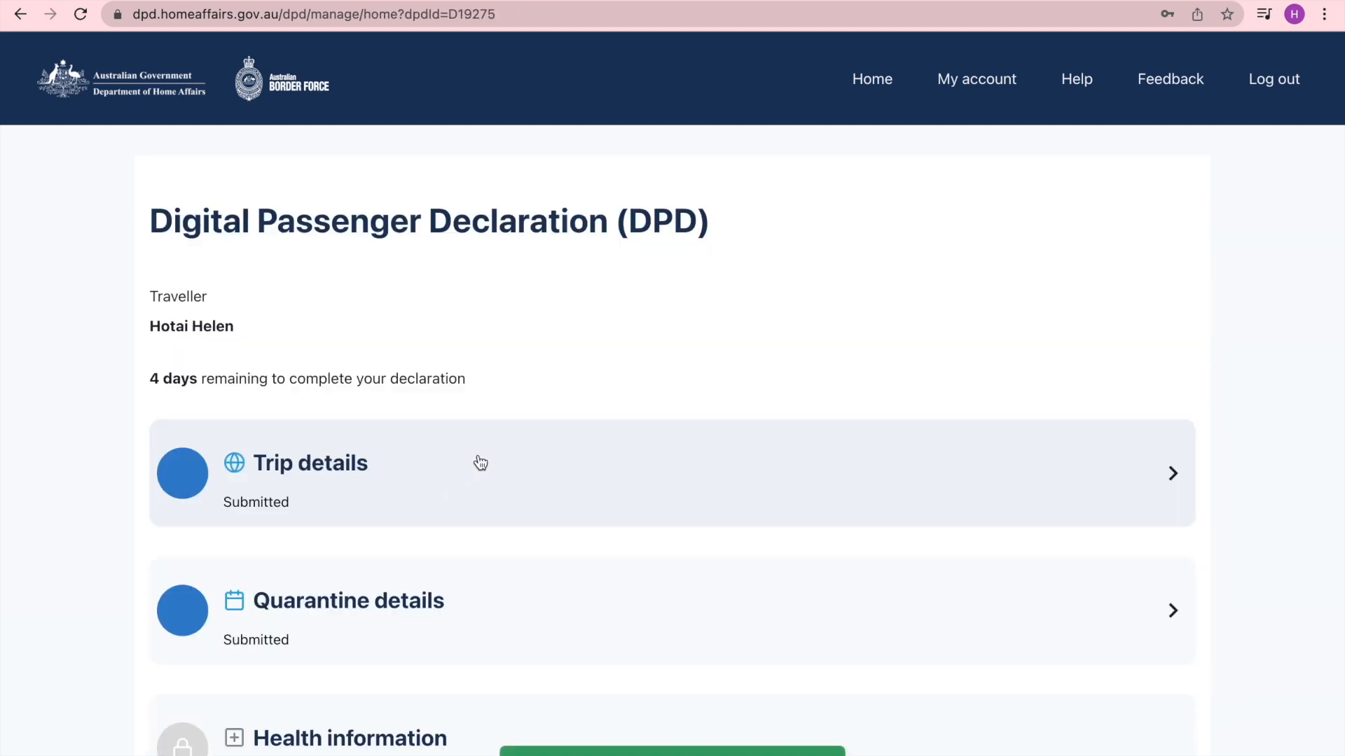
scroll(1014, 400, down, 2)
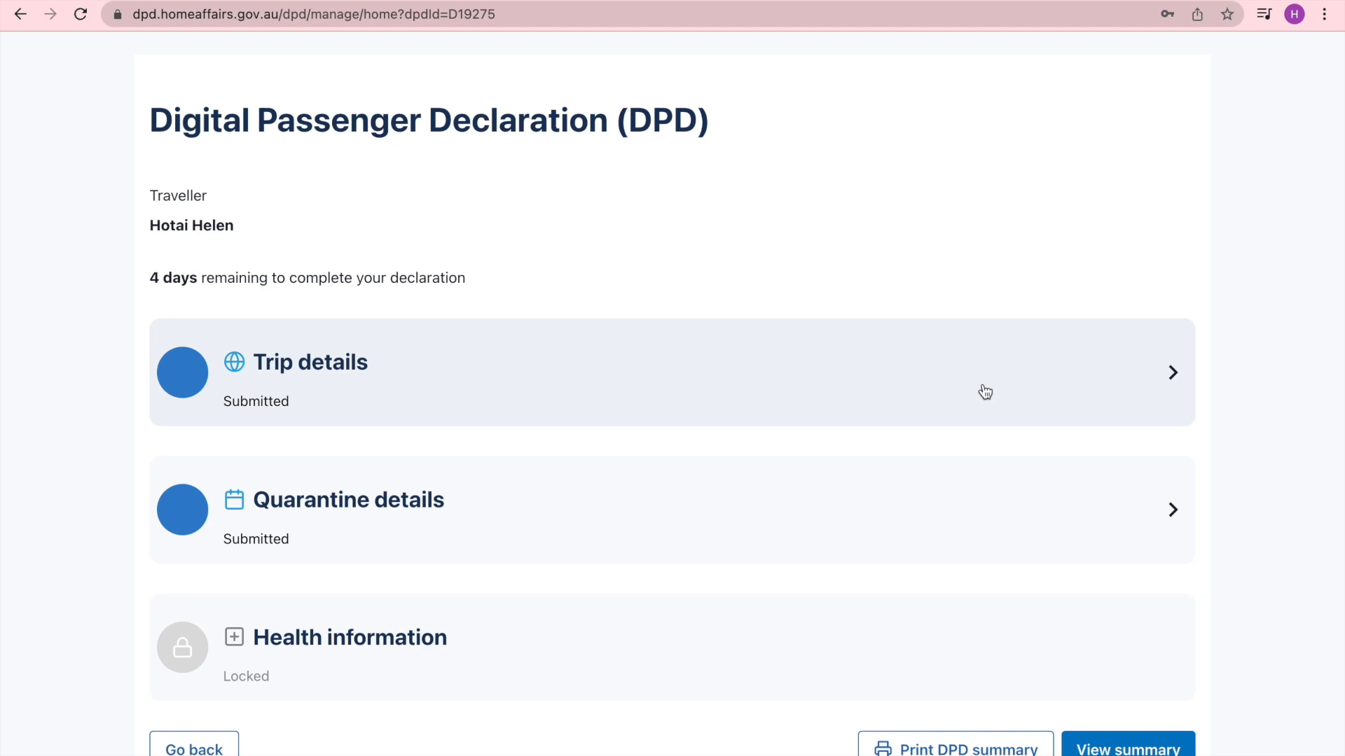